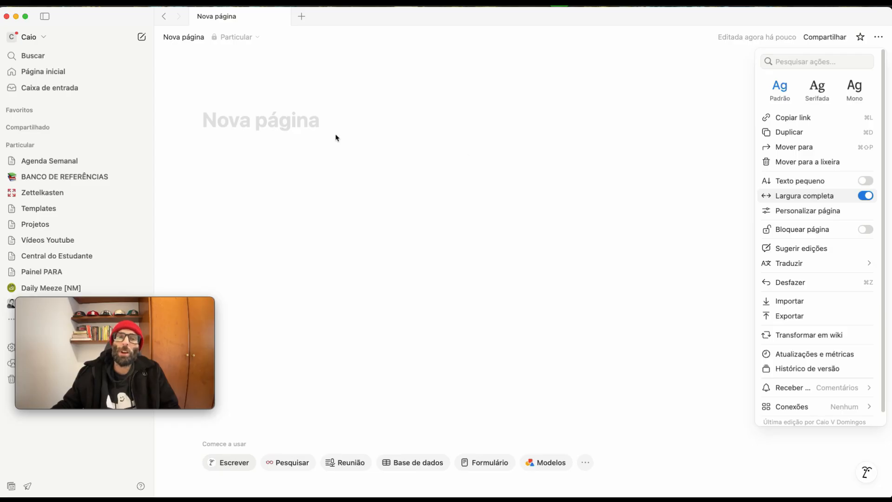
Title the new page "Controle de Gastos" and add a level 2 heading "Categorias" beneath it.
{"action": "left_click", "coordinate": [315, 121]}
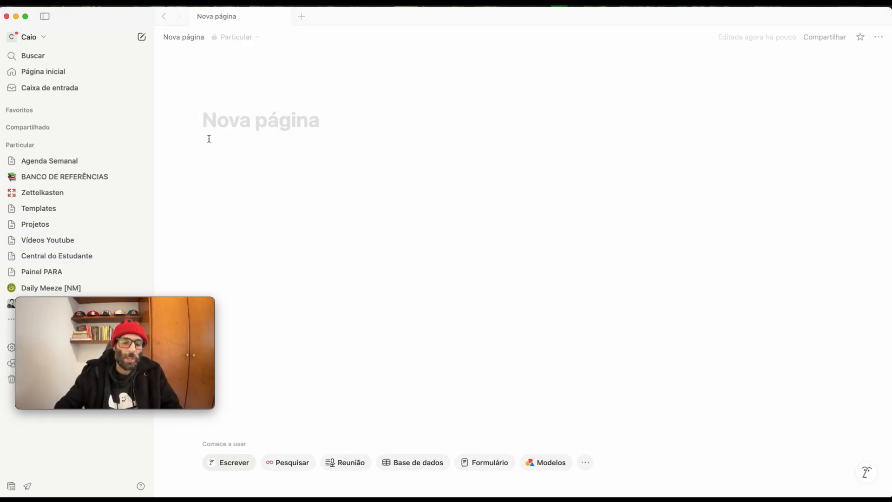
{"action": "type", "text": "Controle"}
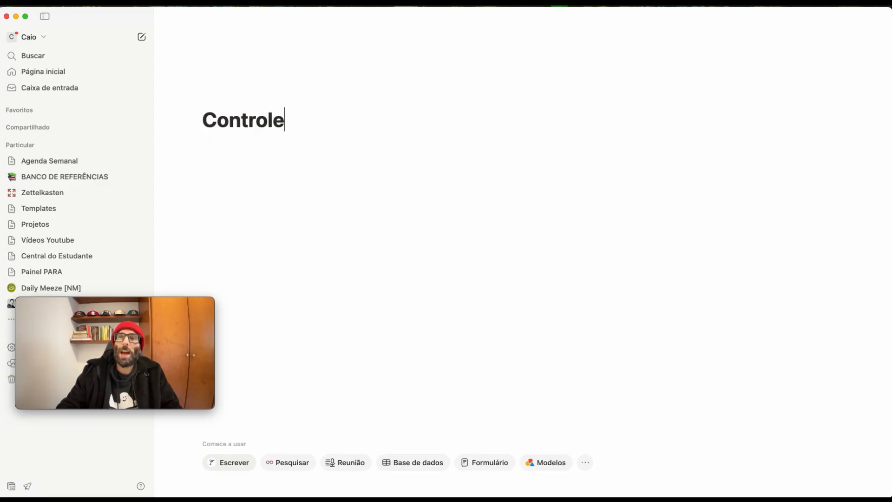
{"action": "type", "text": " de Gastos"}
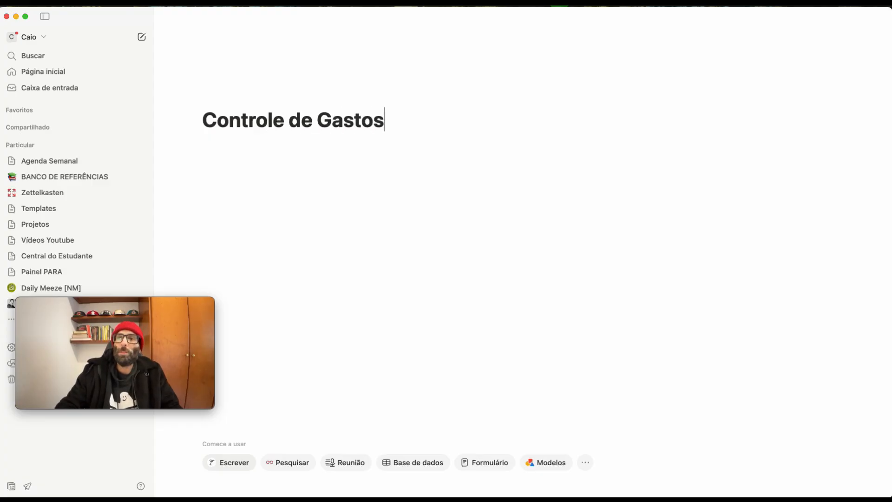
{"action": "key", "text": "Return"}
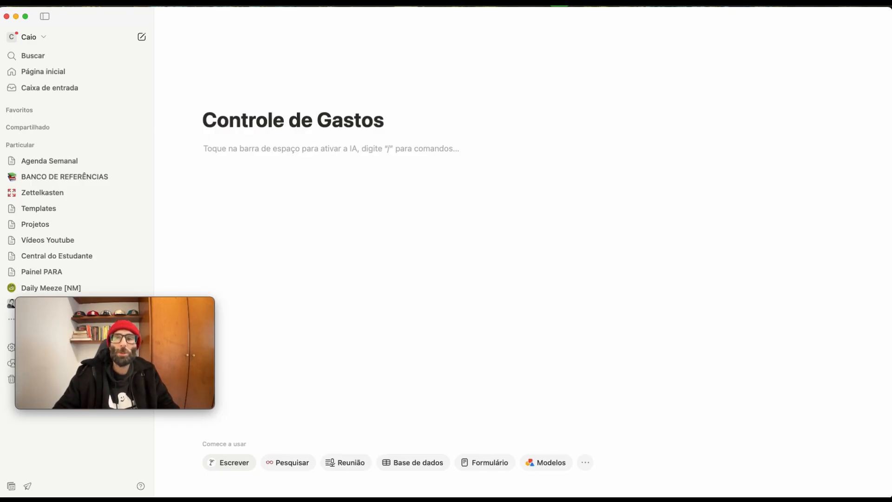
{"action": "type", "text": "## "}
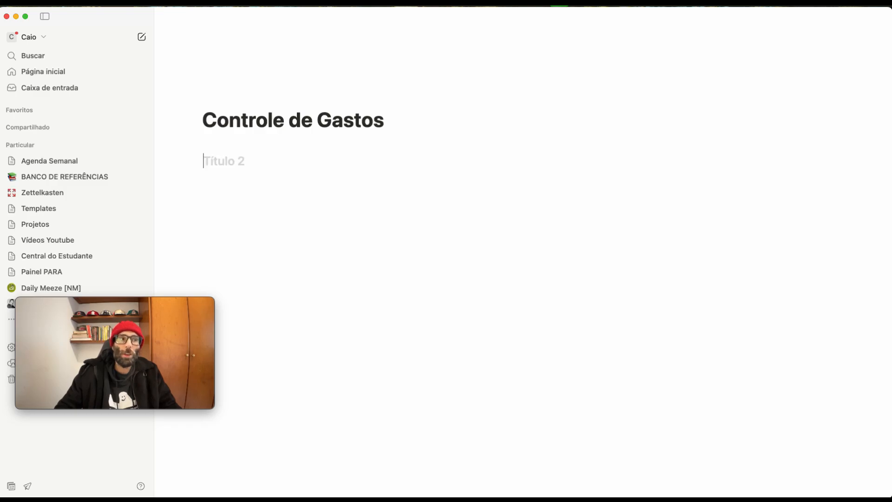
{"action": "type", "text": "Categorias"}
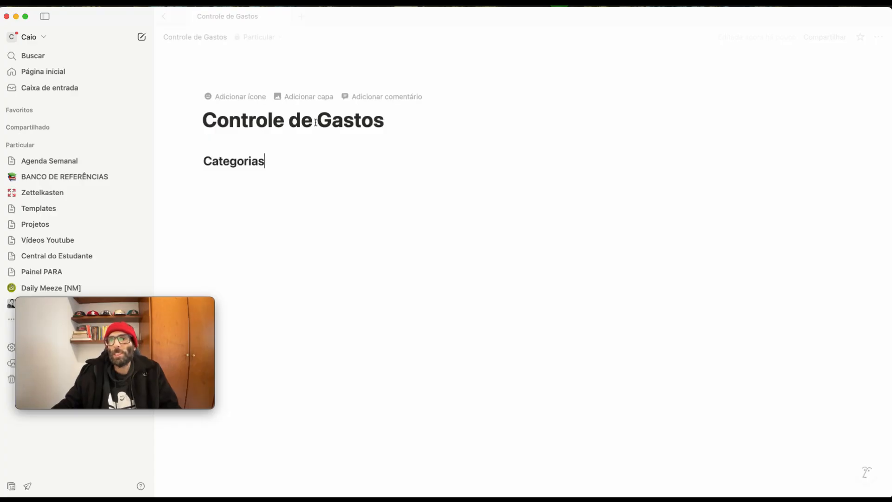
Insert the label emoji in front of the "Categorias" heading text.
{"action": "left_click", "coordinate": [203, 159]}
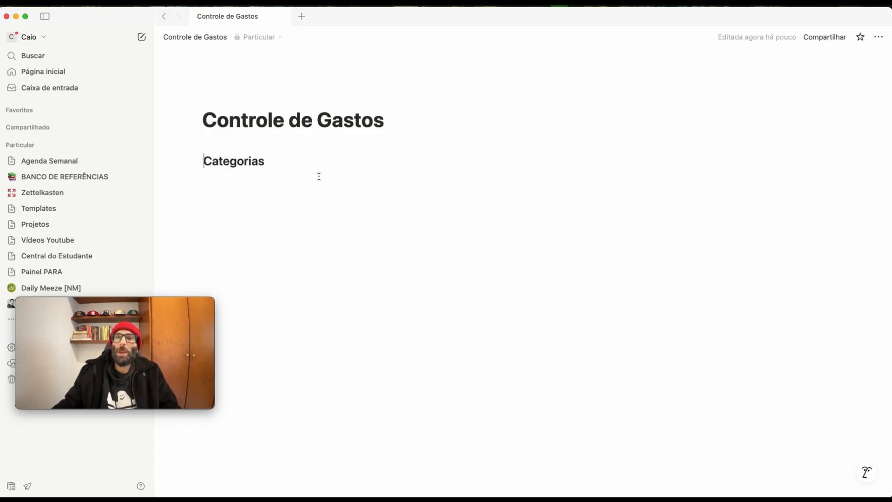
{"action": "type", "text": "/"}
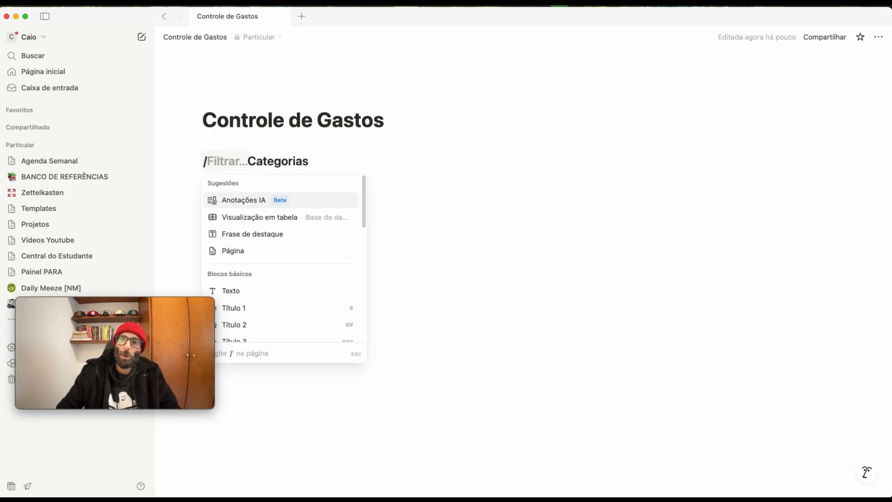
{"action": "type", "text": "emoji"}
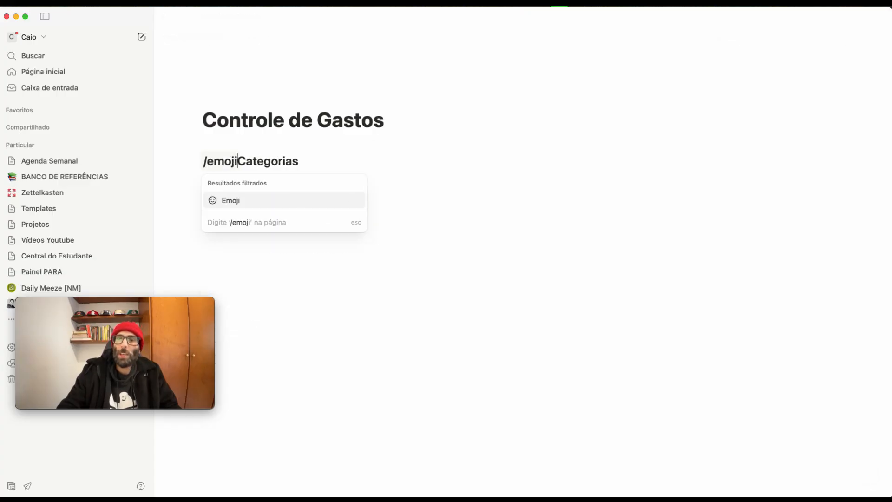
{"action": "left_click", "coordinate": [264, 202]}
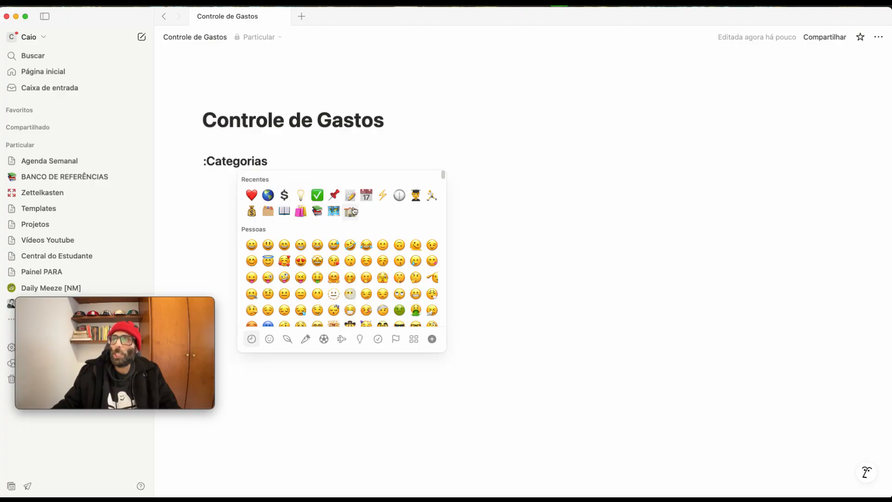
{"action": "scroll", "coordinate": [328, 260], "scroll_direction": "down", "scroll_amount": 10}
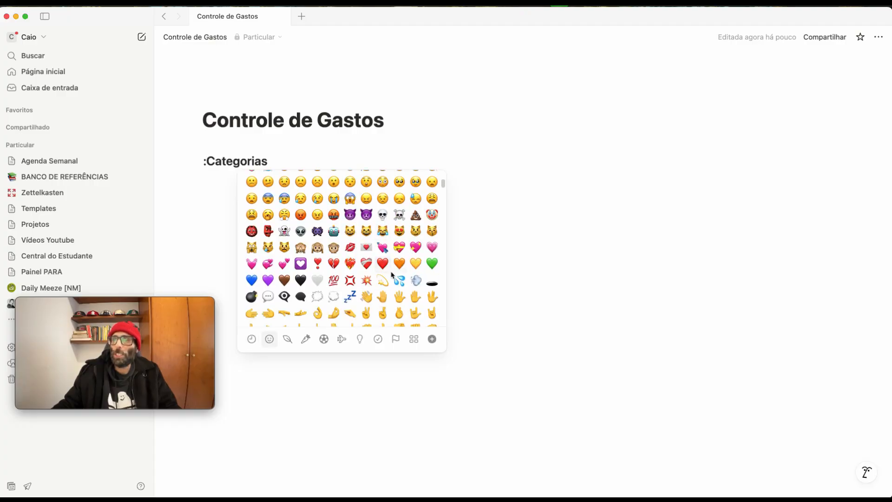
{"action": "scroll", "coordinate": [393, 276], "scroll_direction": "down", "scroll_amount": 10}
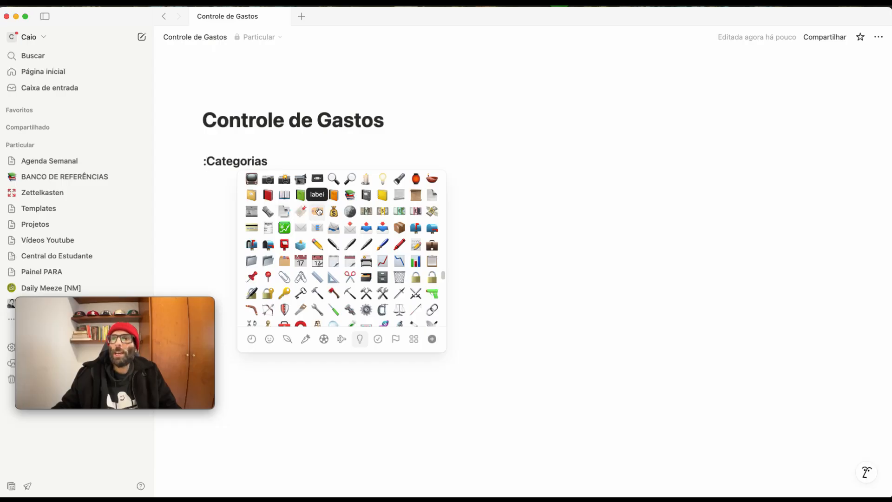
{"action": "left_click", "coordinate": [318, 212]}
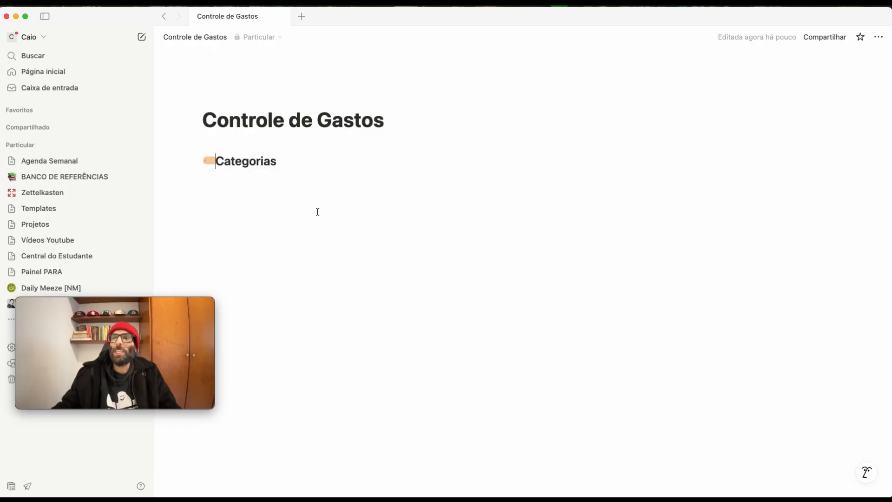
Add a divider line directly below the "Categorias" heading.
{"action": "left_click", "coordinate": [339, 160]}
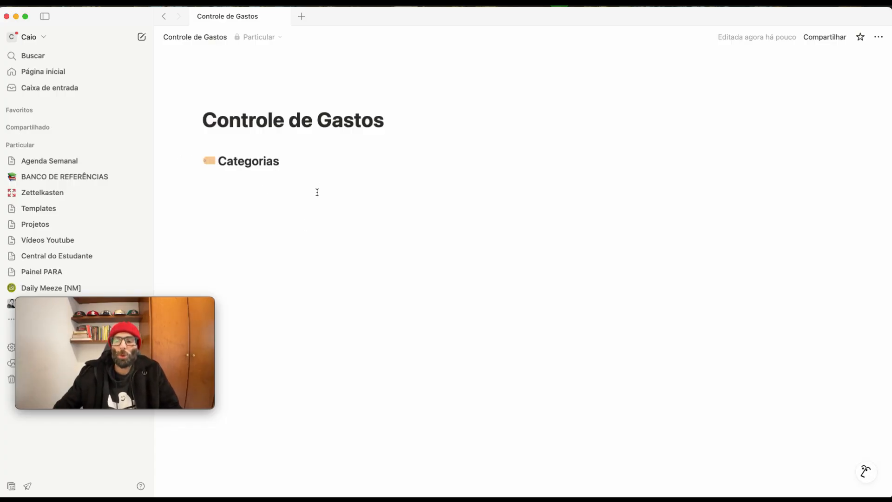
{"action": "key", "text": "Return"}
{"action": "type", "text": "-"}
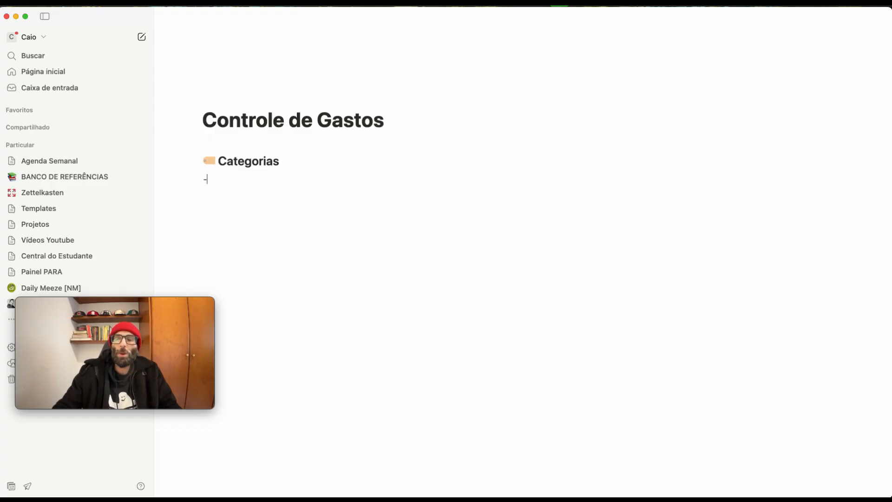
{"action": "type", "text": "-"}
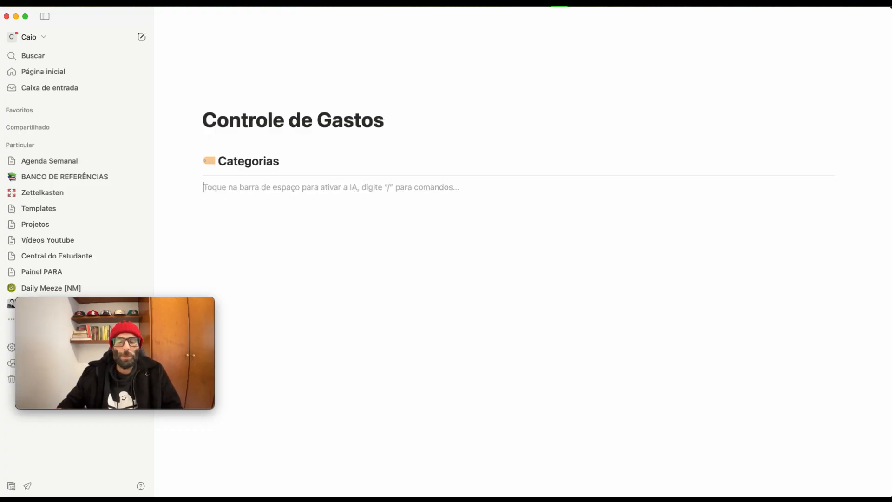
Insert a new empty database in gallery view (Visualização em galeria) below the divider.
{"action": "type", "text": "/"}
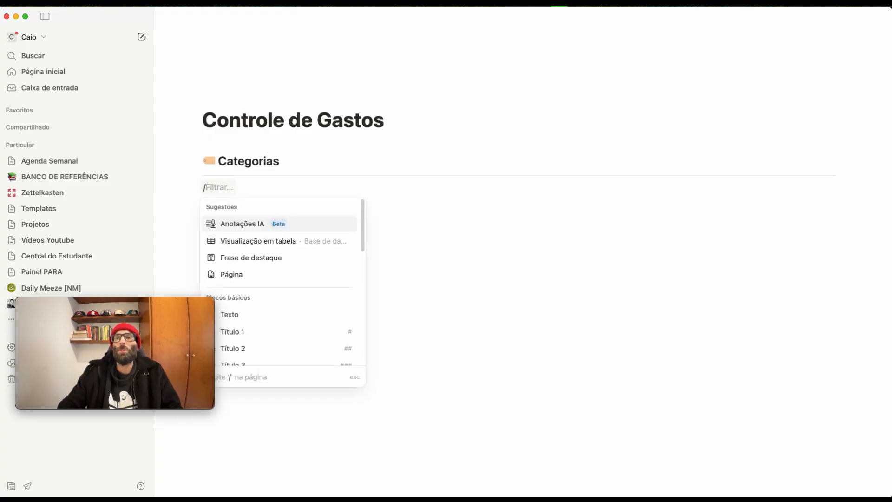
{"action": "left_click_drag", "start_coordinate": [169, 307], "coordinate": [158, 380]}
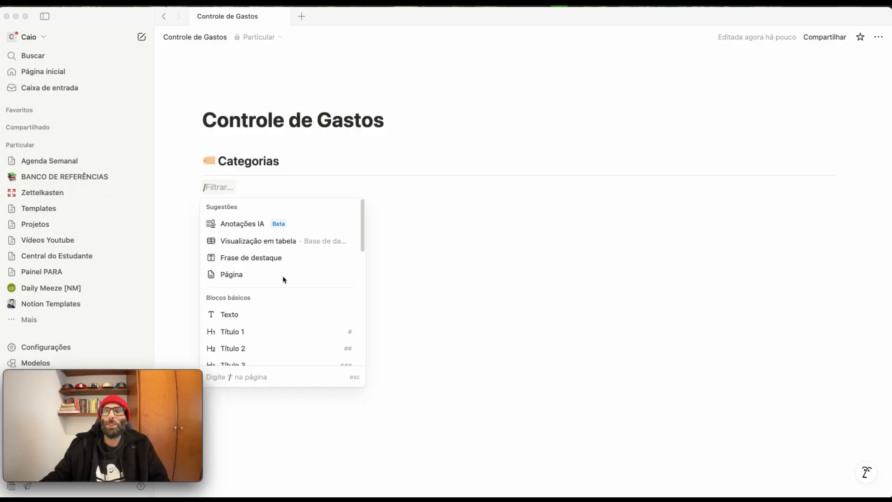
{"action": "left_click", "coordinate": [227, 186]}
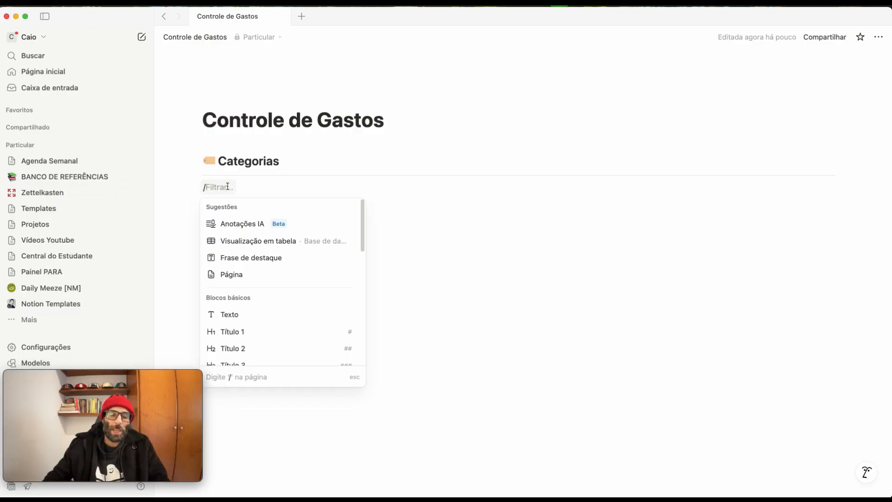
{"action": "type", "text": "visu"}
{"action": "mouse_move", "coordinate": [267, 257]}
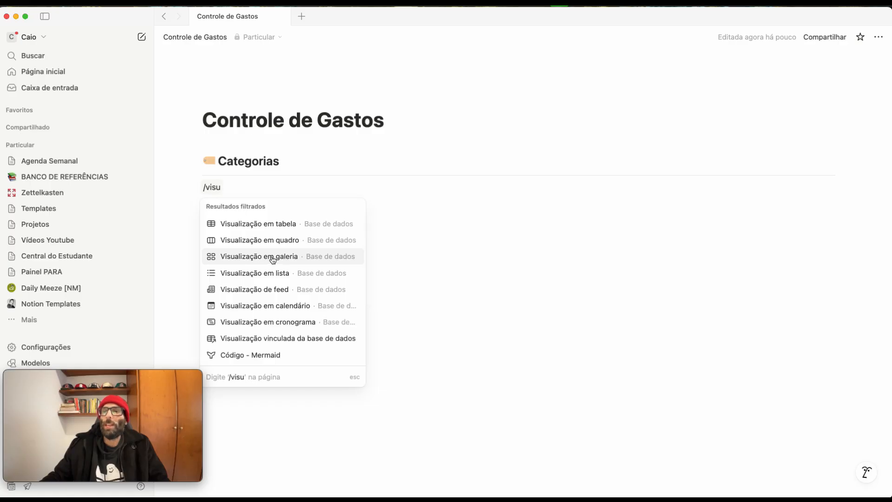
{"action": "left_click", "coordinate": [272, 256]}
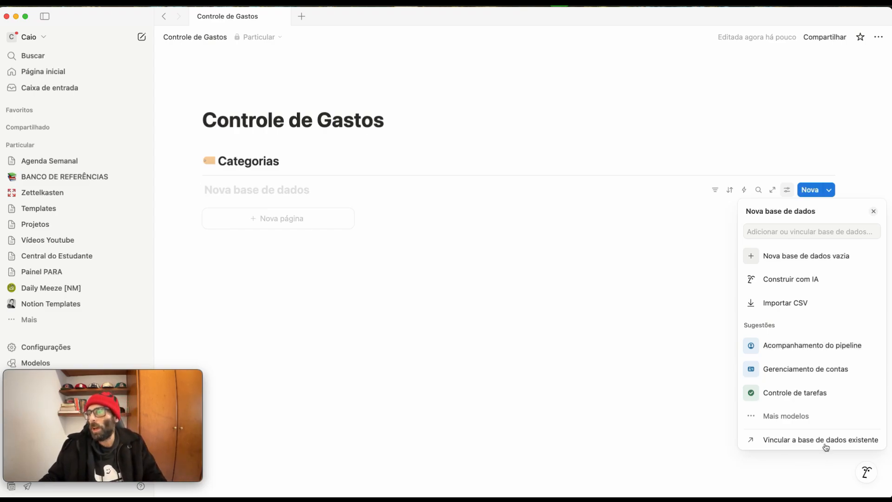
{"action": "mouse_move", "coordinate": [783, 345]}
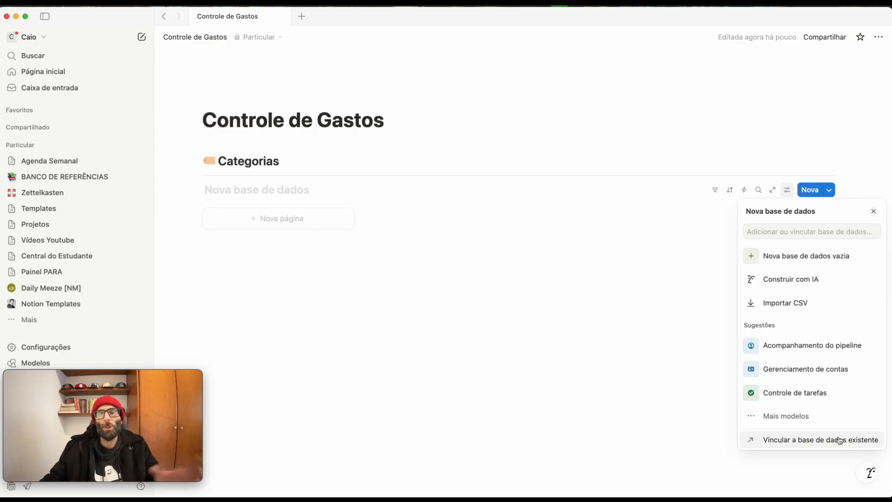
{"action": "left_click", "coordinate": [803, 257]}
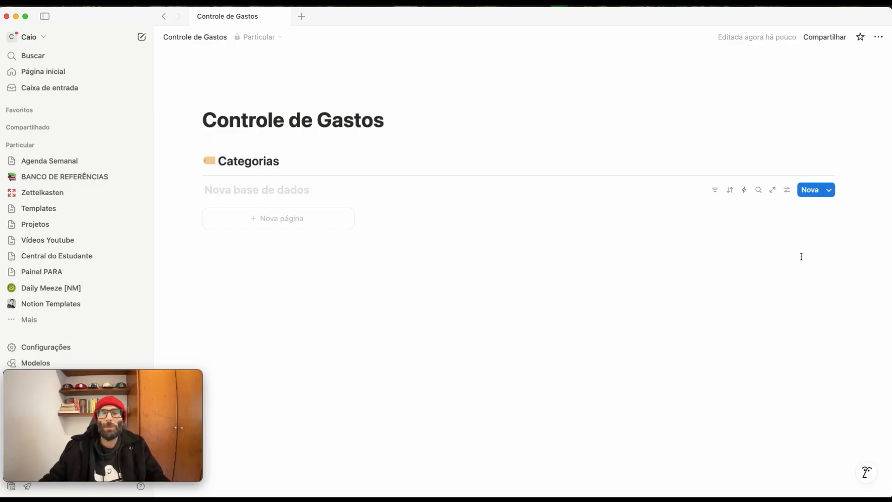
Name the gallery database "BD_Categorias_Gastos" and hide its title on the page.
{"action": "left_click", "coordinate": [219, 192]}
{"action": "type", "text": "BD_"}
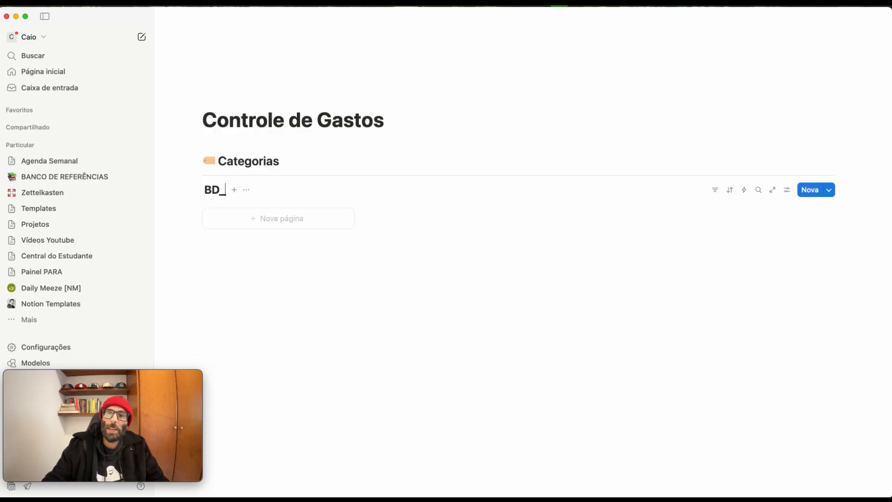
{"action": "type", "text": "Categor"}
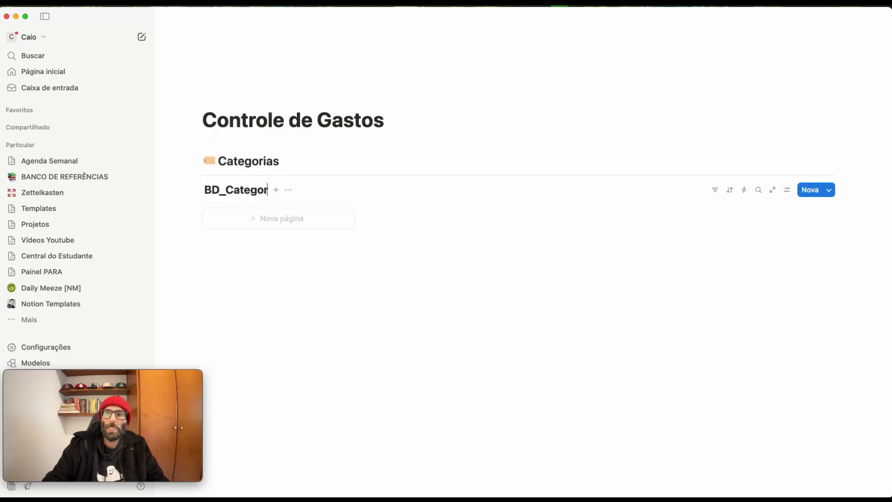
{"action": "type", "text": "ias_"}
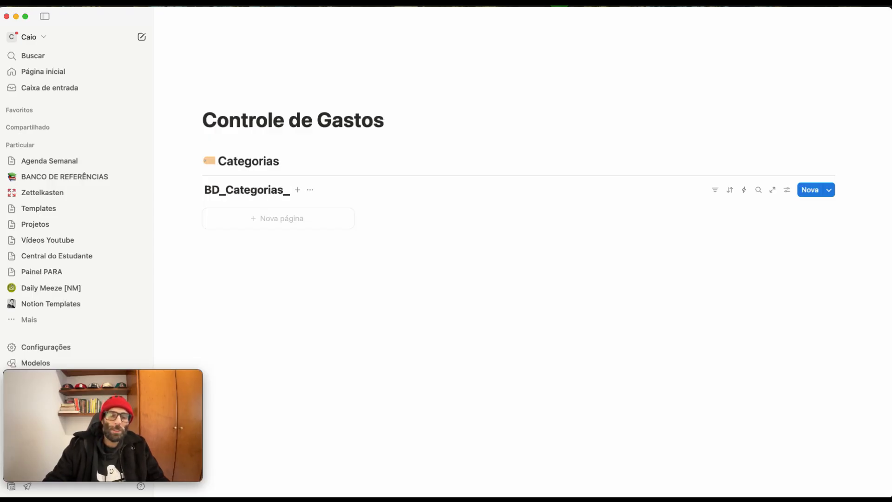
{"action": "type", "text": "Gastos"}
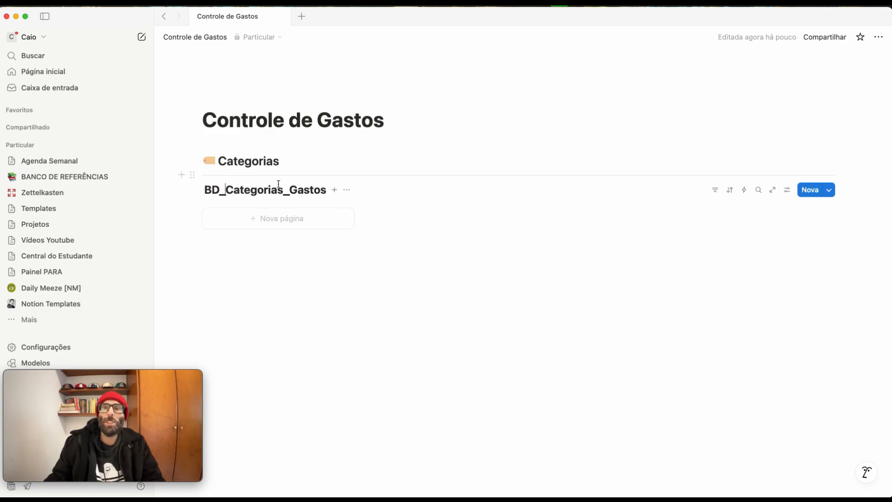
{"action": "left_click", "coordinate": [347, 190]}
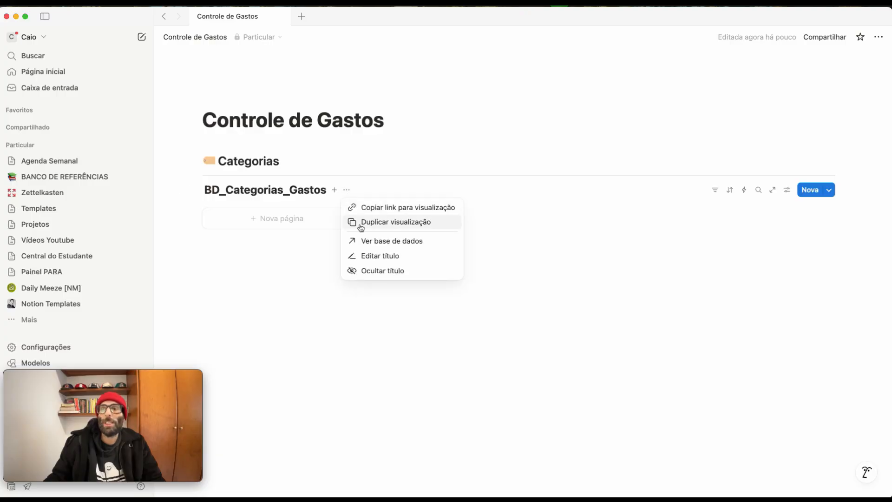
{"action": "left_click", "coordinate": [382, 271]}
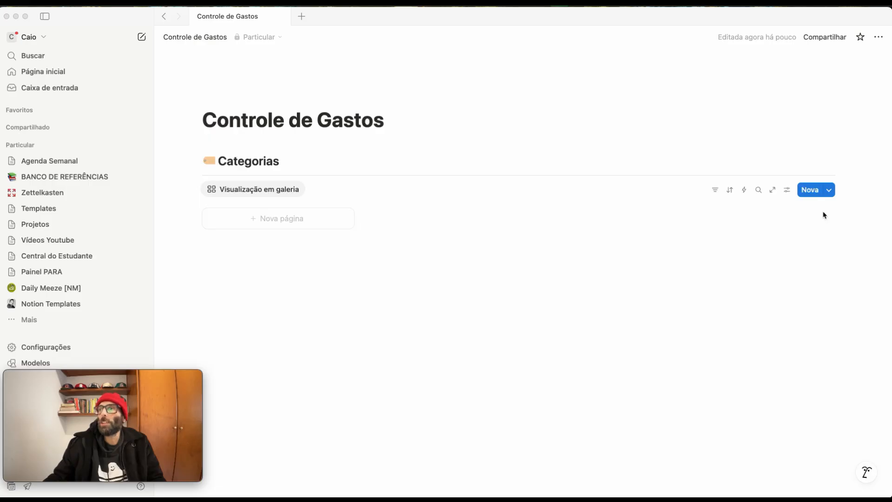
In the gallery's layout settings, set the card preview to Nenhum and the card size to Pequeno.
{"action": "left_click", "coordinate": [791, 195]}
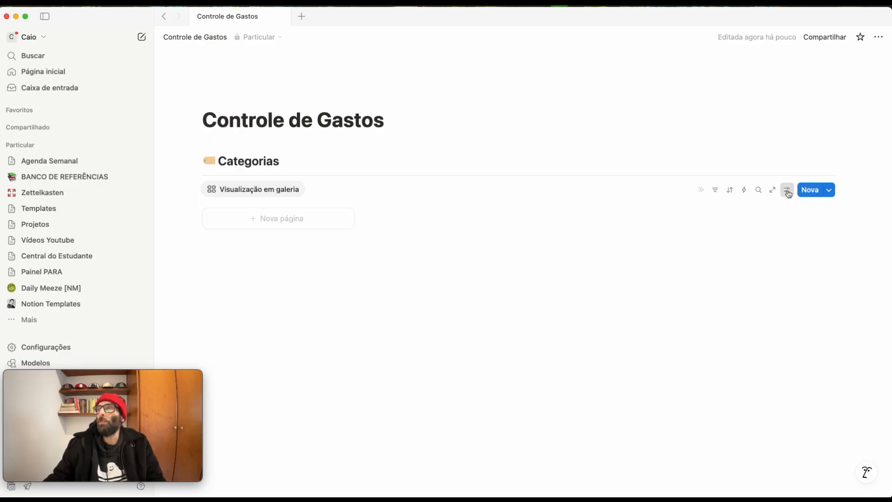
{"action": "left_click", "coordinate": [787, 190]}
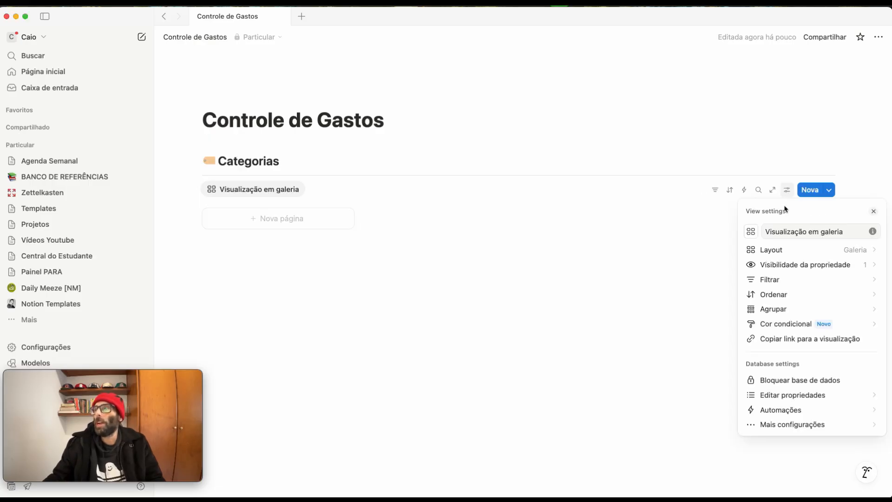
{"action": "left_click", "coordinate": [777, 250]}
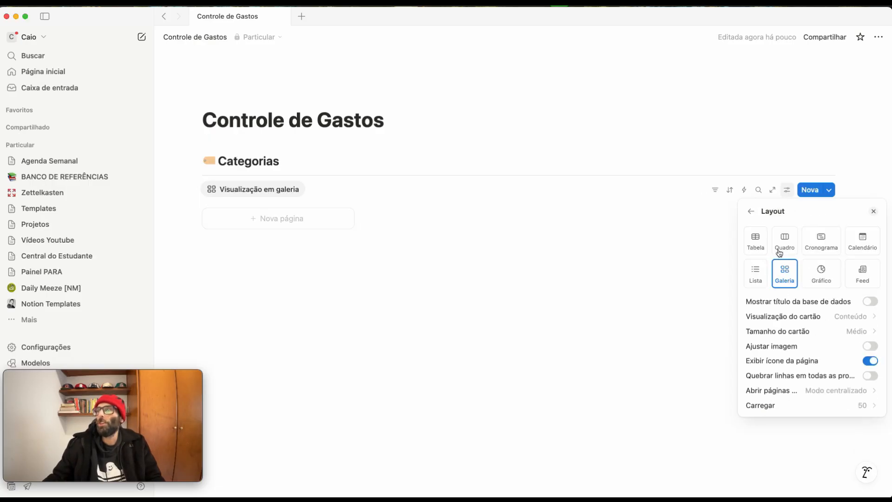
{"action": "left_click", "coordinate": [841, 319]}
{"action": "left_click", "coordinate": [797, 335]}
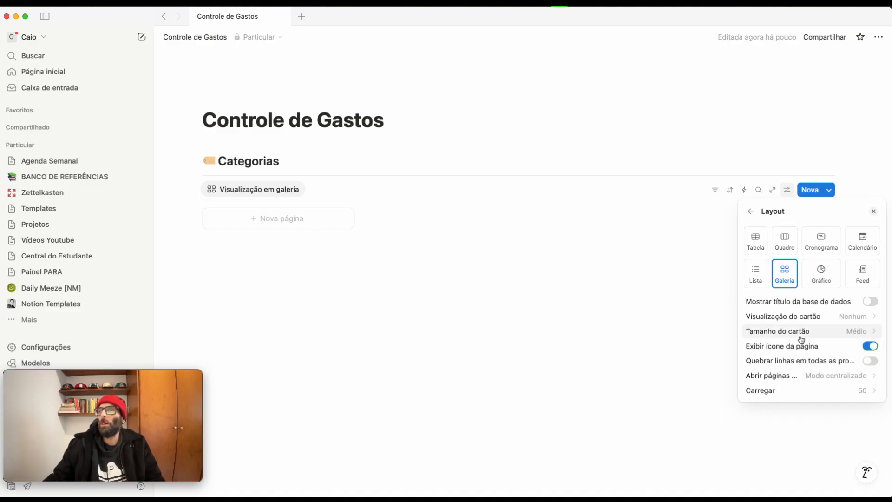
{"action": "left_click", "coordinate": [791, 335]}
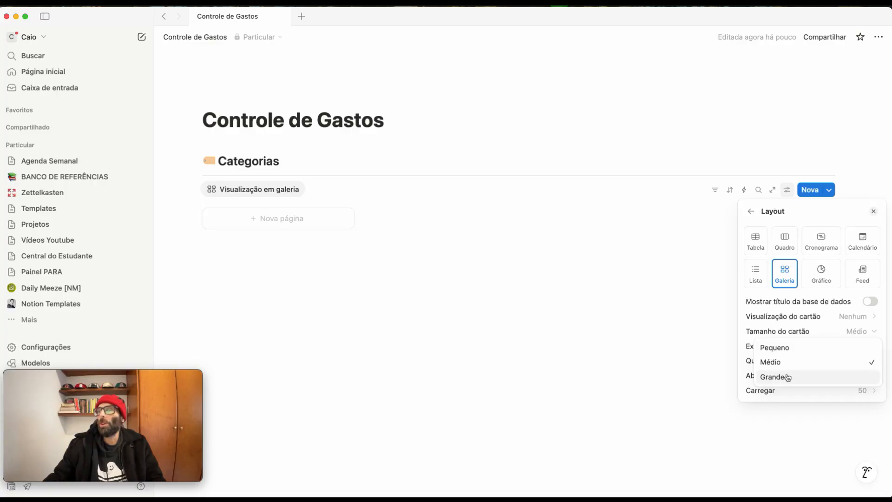
{"action": "left_click", "coordinate": [784, 348]}
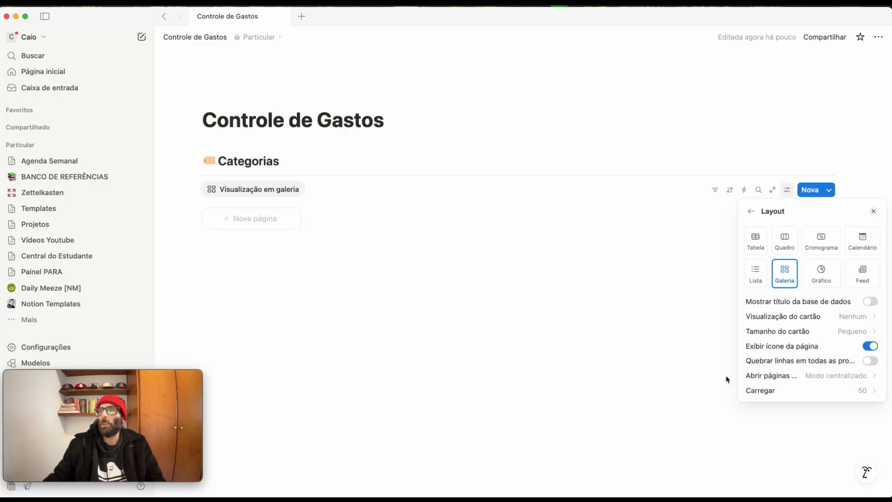
Create a category page titled "Comidas e Bebidas" in the gallery below the Categorias heading.
{"action": "left_click", "coordinate": [526, 303]}
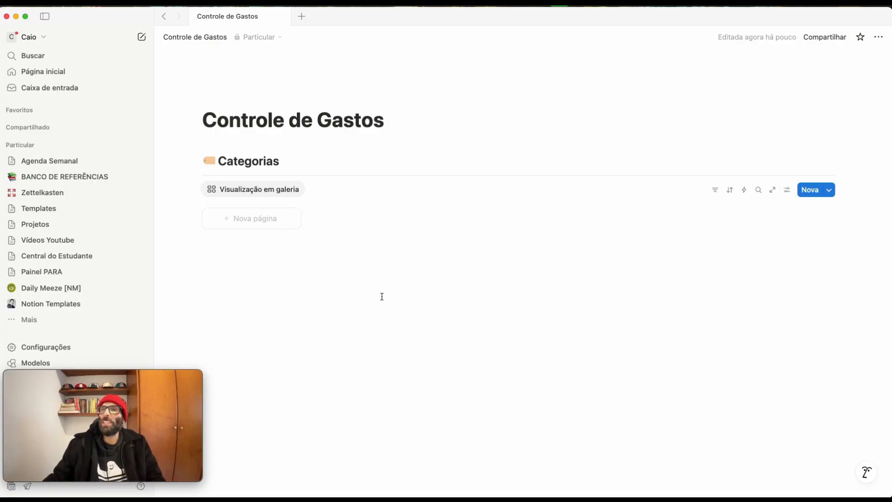
{"action": "left_click", "coordinate": [238, 221]}
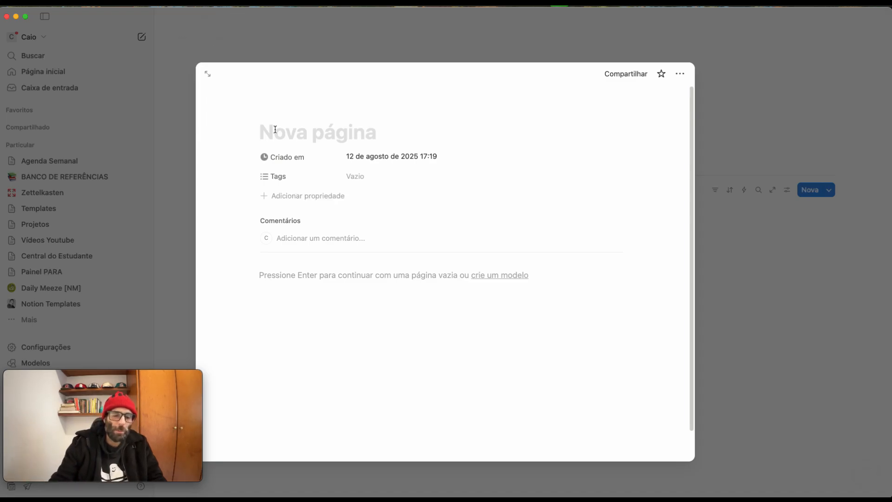
{"action": "type", "text": "Con"}
{"action": "key", "text": "BackSpace"}
{"action": "type", "text": "midas e "}
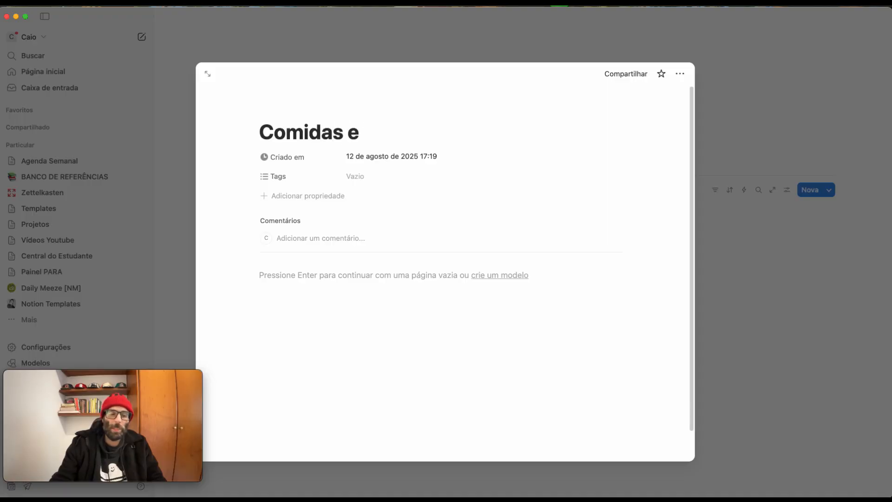
{"action": "type", "text": "Bebidas"}
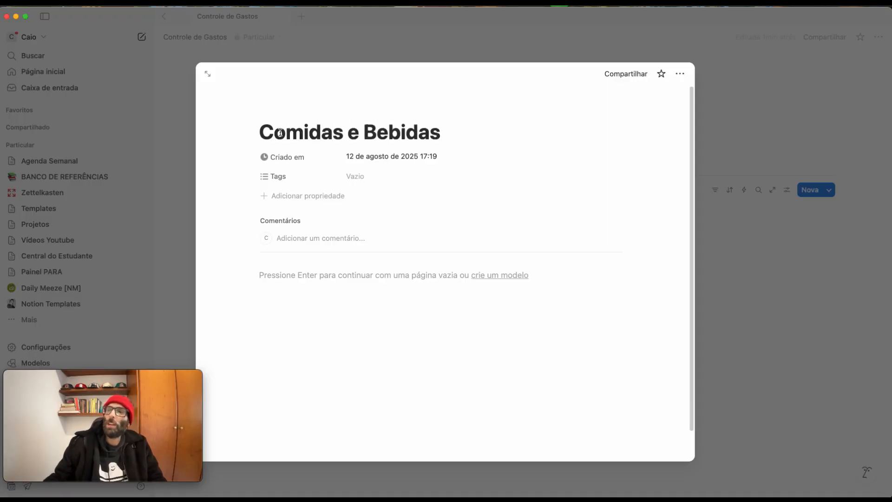
{"action": "left_click", "coordinate": [754, 291]}
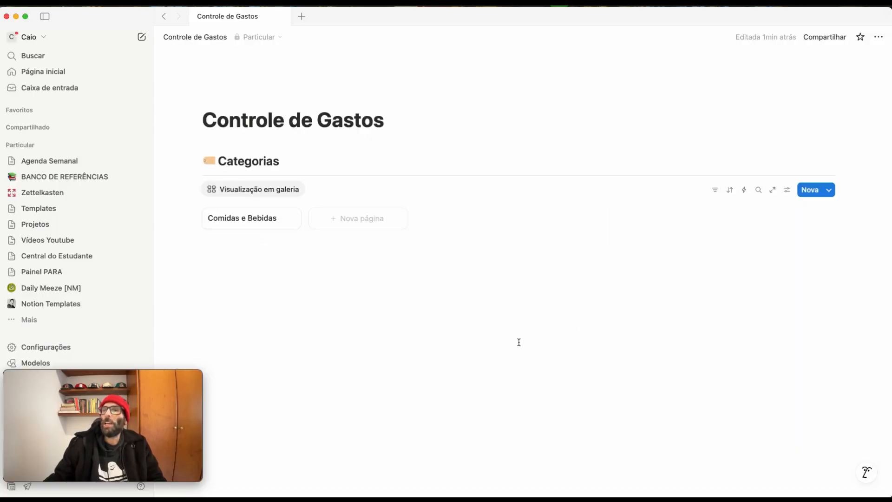
Give the "Comidas e Bebidas" page the fork-and-plate icon, found by filtering the icon set for "food".
{"action": "left_click", "coordinate": [236, 223]}
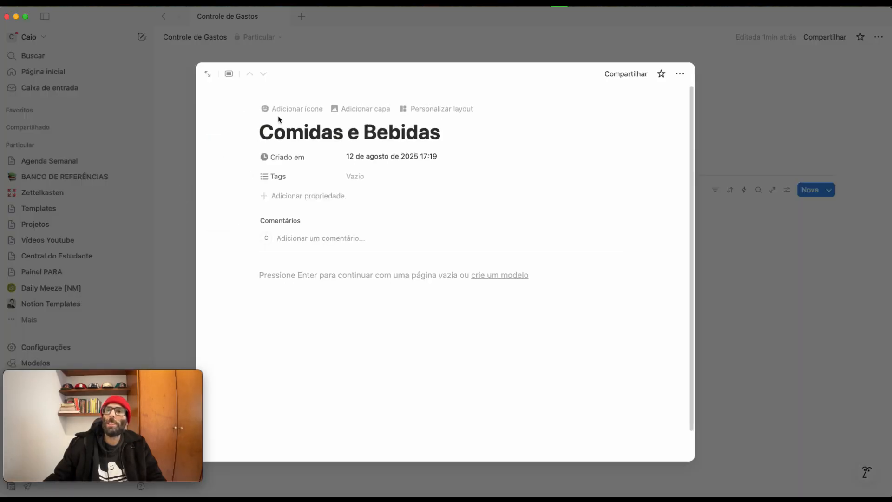
{"action": "left_click", "coordinate": [277, 109]}
{"action": "left_click", "coordinate": [219, 186]}
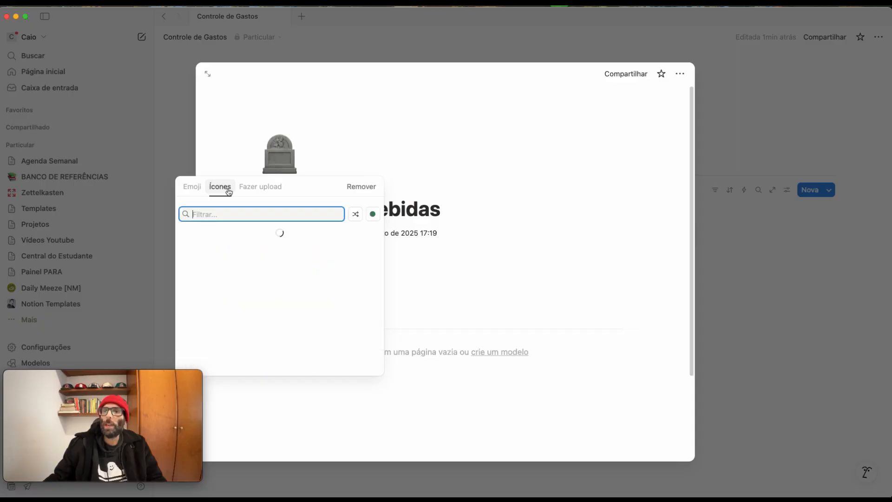
{"action": "type", "text": "food"}
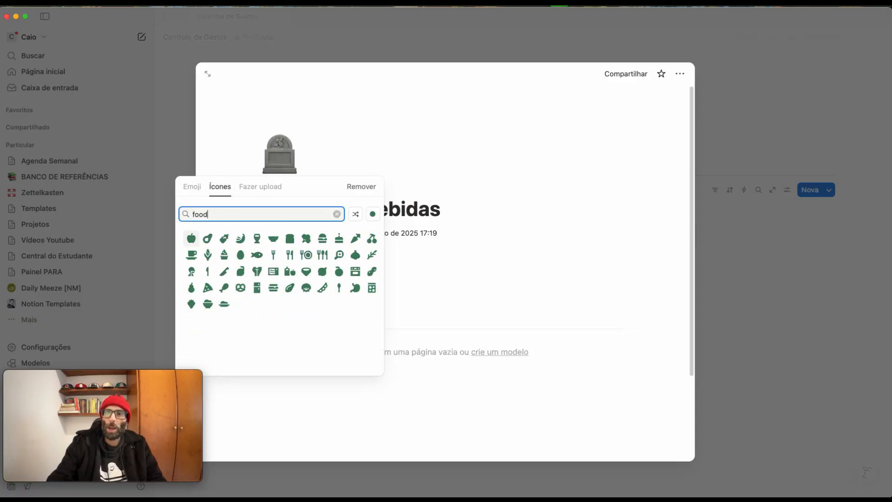
{"action": "left_click", "coordinate": [308, 255]}
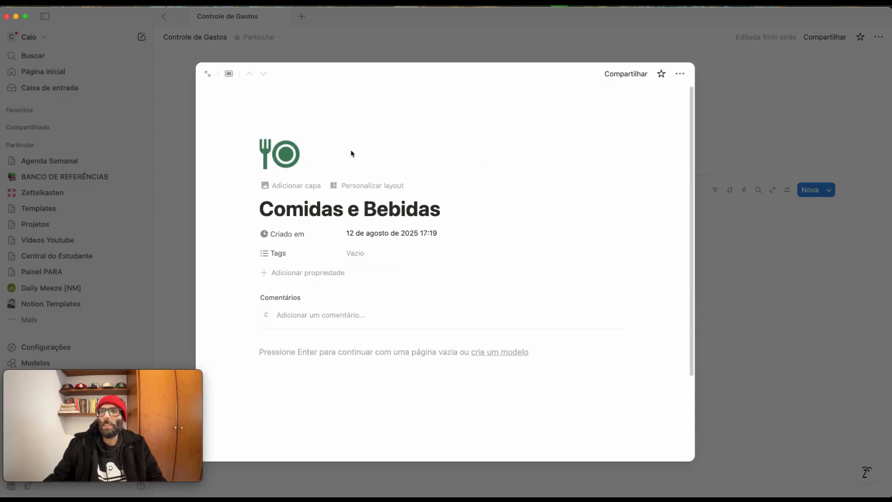
{"action": "left_click", "coordinate": [712, 126]}
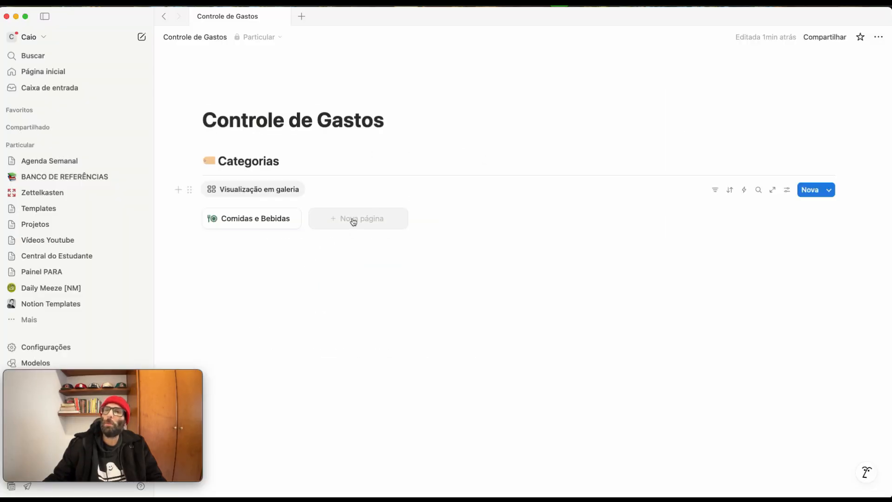
Add a "Besteiras" category page to the gallery with the handbag-shaped icon, found by filtering the icon set for "bag".
{"action": "left_click", "coordinate": [352, 220]}
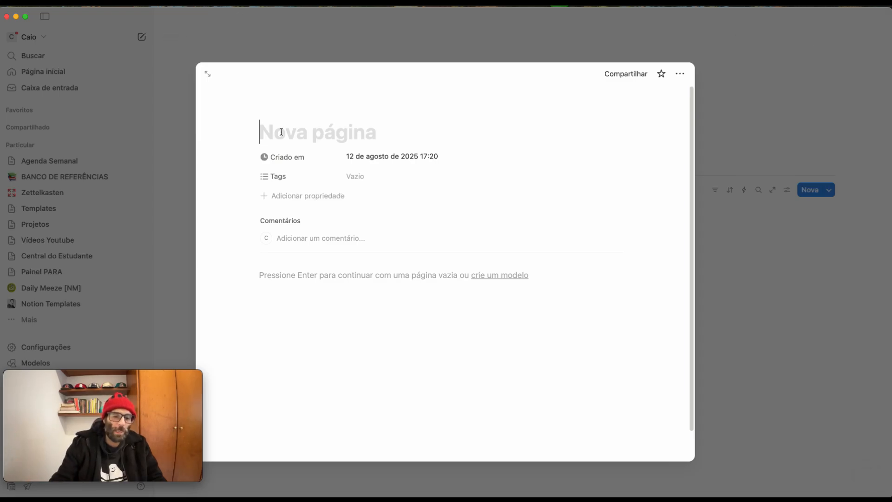
{"action": "type", "text": "Besteiras"}
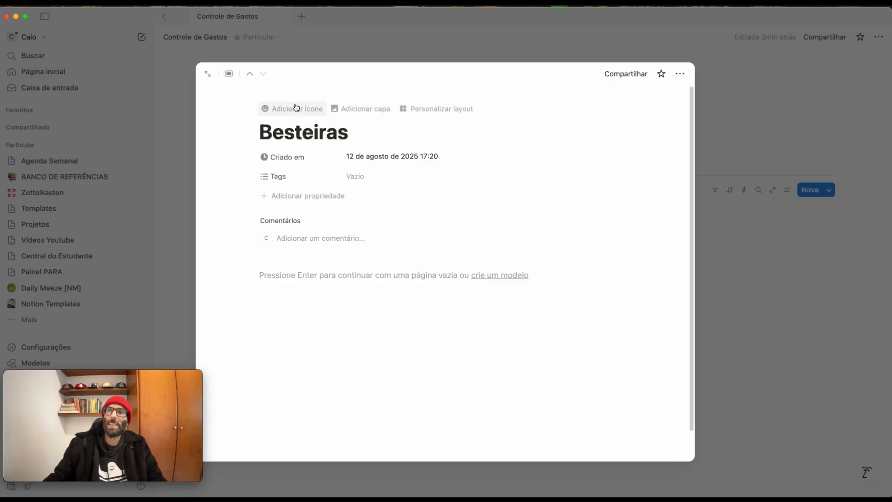
{"action": "left_click", "coordinate": [294, 115]}
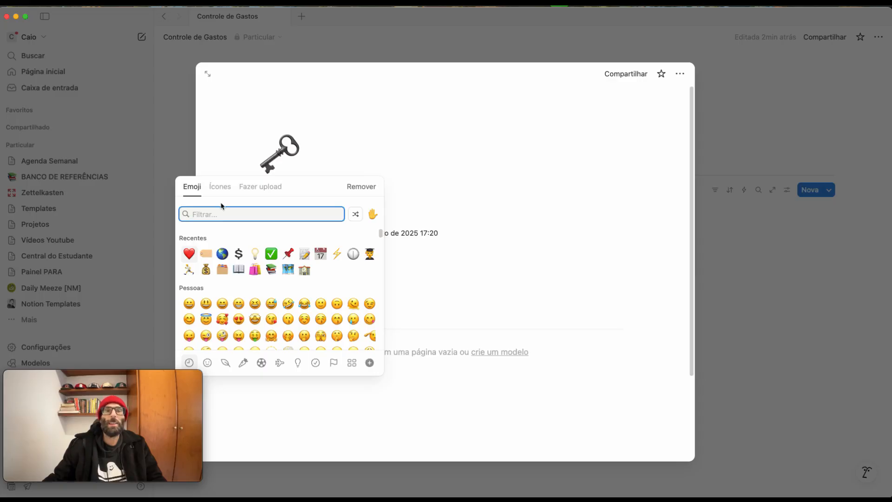
{"action": "left_click", "coordinate": [220, 187]}
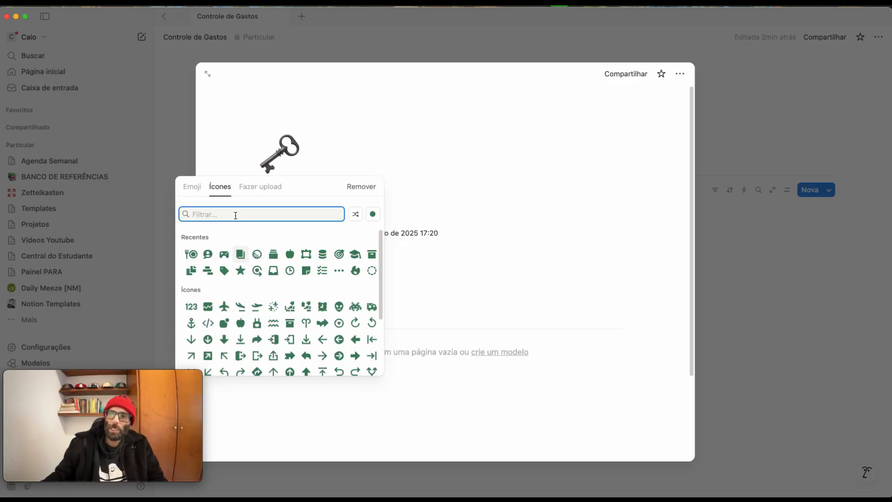
{"action": "type", "text": "bag"}
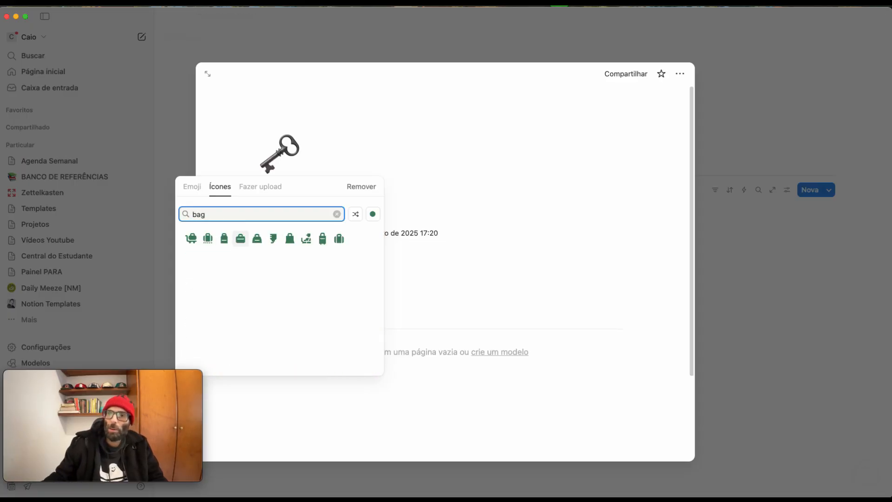
{"action": "left_click", "coordinate": [257, 238]}
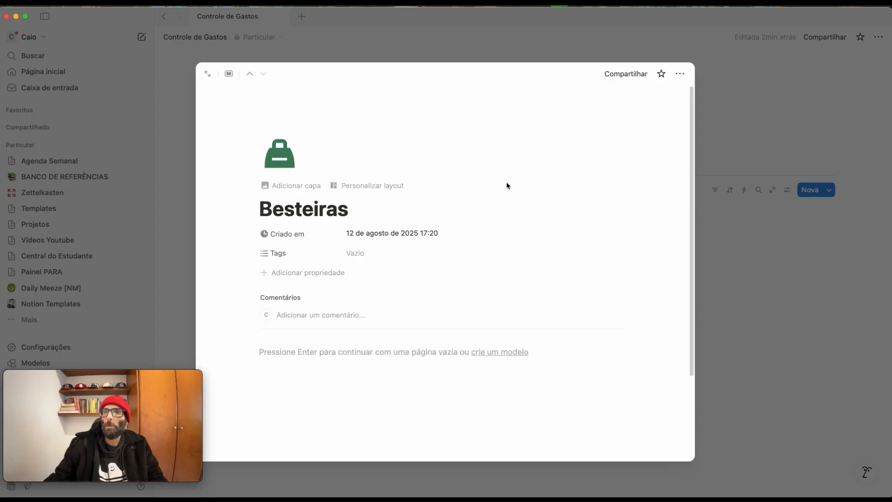
{"action": "left_click", "coordinate": [742, 135]}
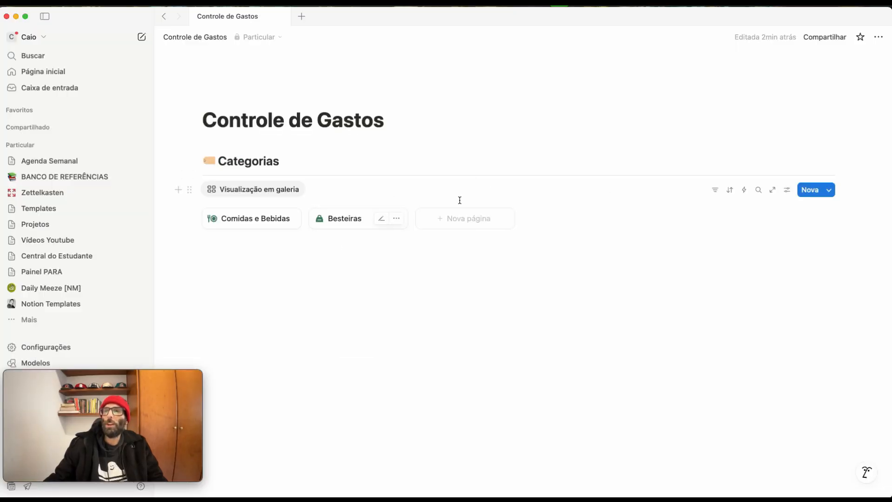
Add a "Compras" category page to the gallery with the shopping cart icon, found by filtering the icon set for "car".
{"action": "left_click", "coordinate": [461, 223]}
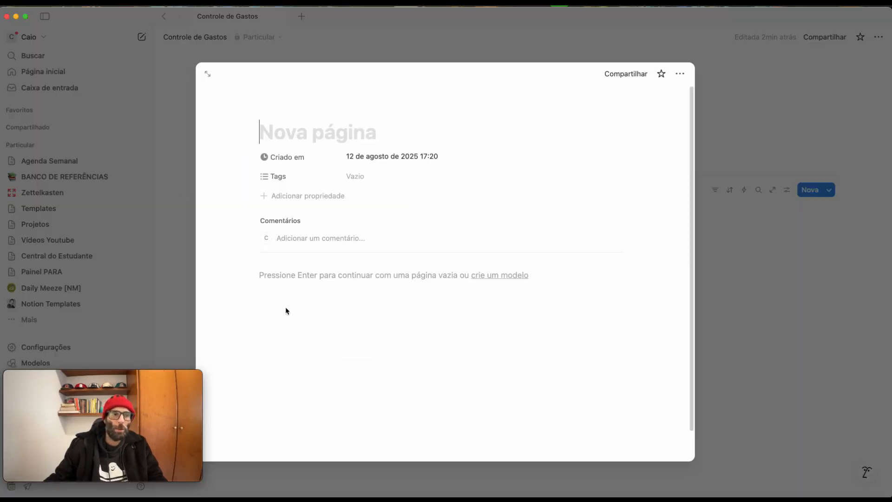
{"action": "type", "text": "Compras"}
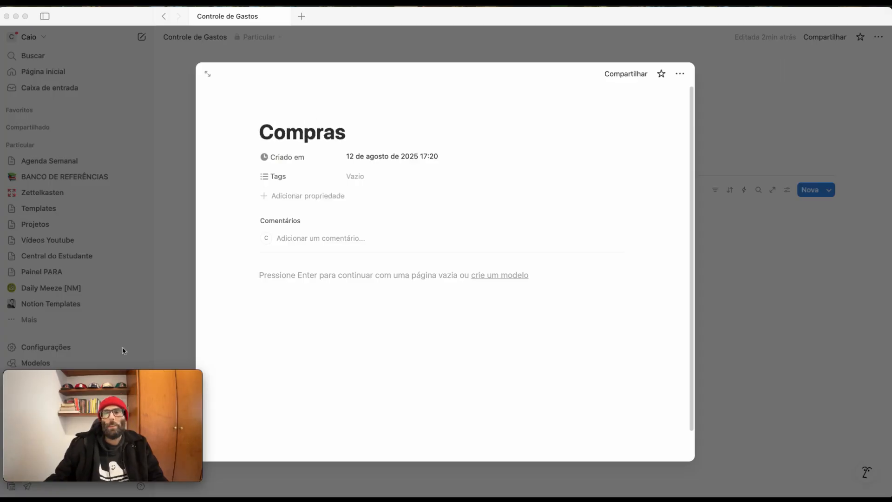
{"action": "left_click", "coordinate": [281, 111]}
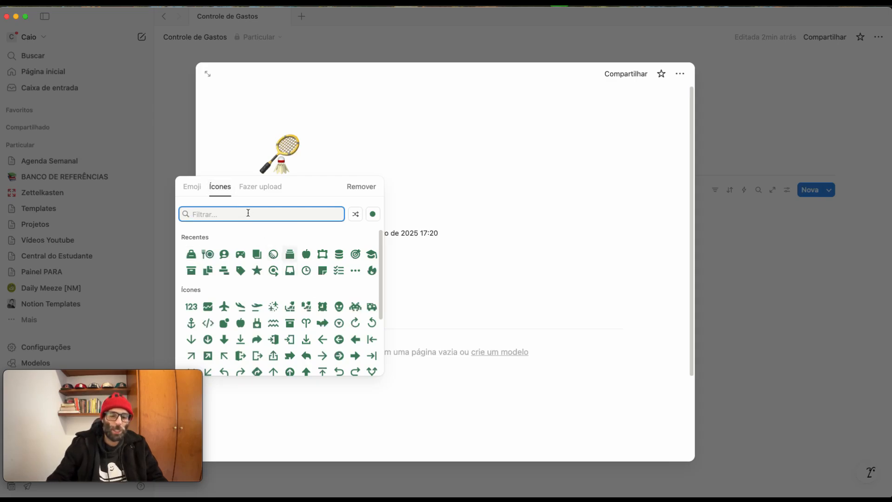
{"action": "type", "text": "shi"}
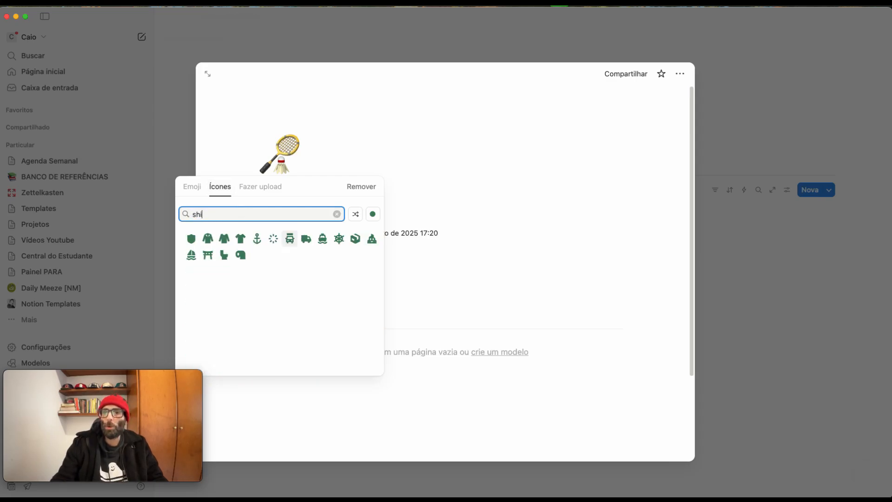
{"action": "key", "text": "BackSpace"}
{"action": "key", "text": "BackSpace"}
{"action": "key", "text": "BackSpace"}
{"action": "type", "text": "car"}
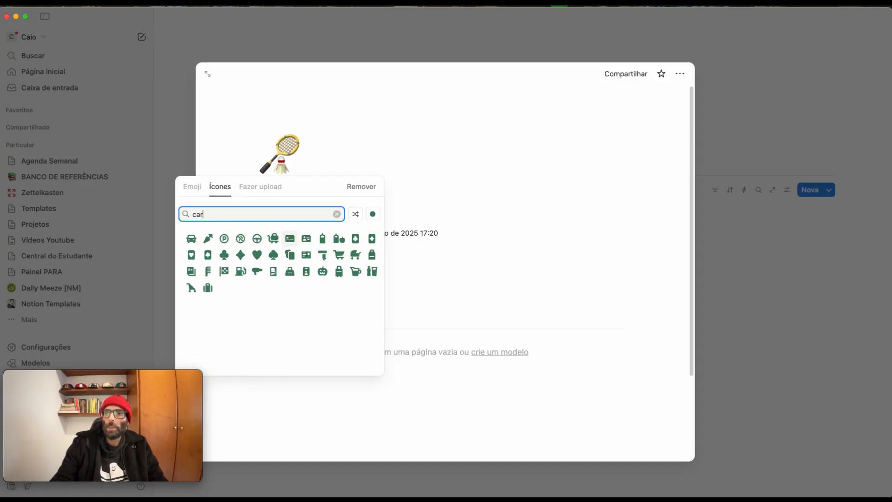
{"action": "left_click", "coordinate": [339, 255]}
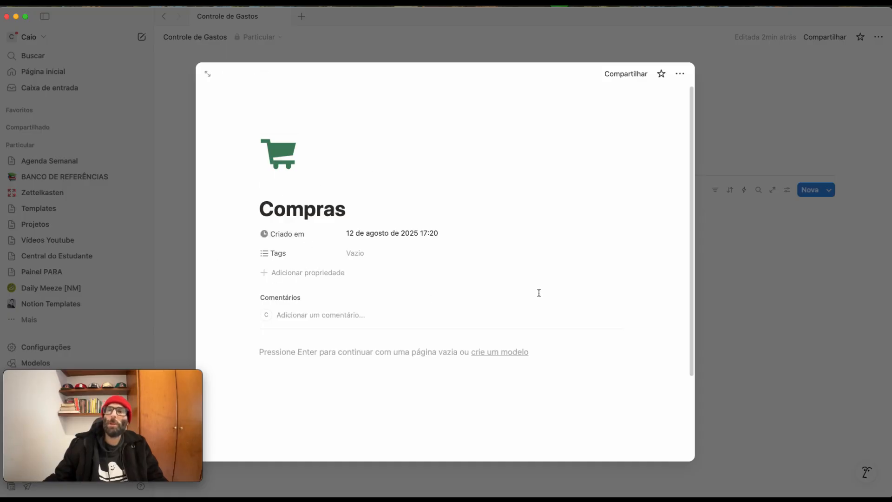
{"action": "left_click", "coordinate": [779, 300]}
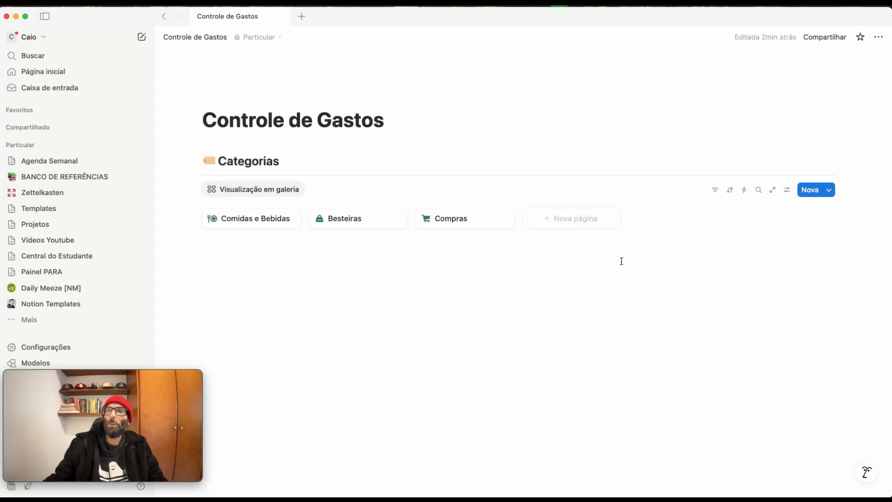
Add a "Transporte" category page to the gallery with a train icon, found by filtering the icon set for "train".
{"action": "left_click", "coordinate": [552, 225]}
{"action": "type", "text": "Transporte"}
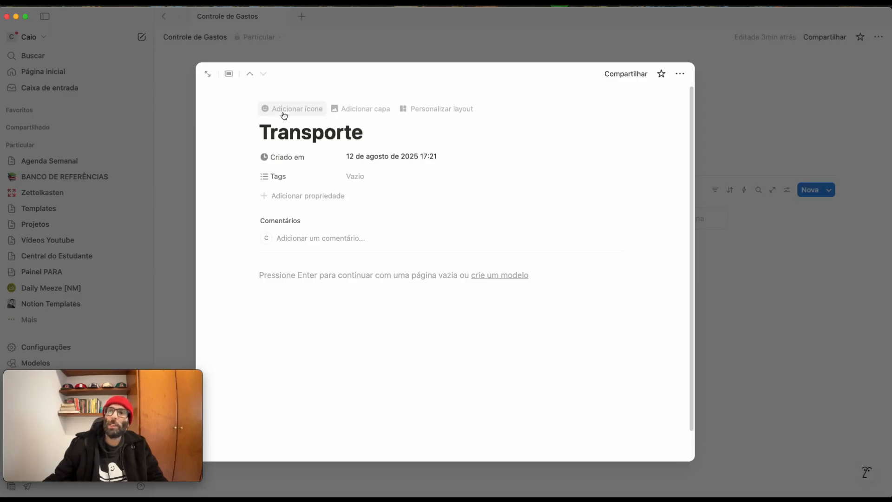
{"action": "left_click", "coordinate": [284, 115]}
{"action": "left_click", "coordinate": [220, 186]}
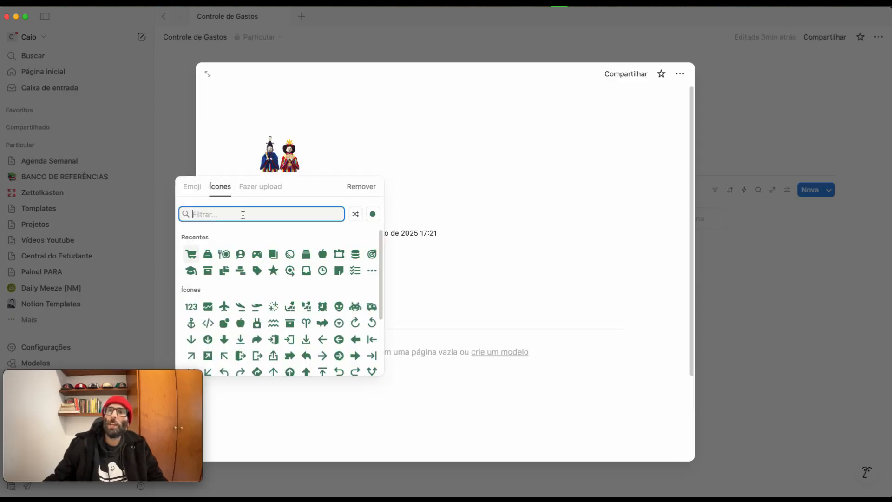
{"action": "type", "text": "train"}
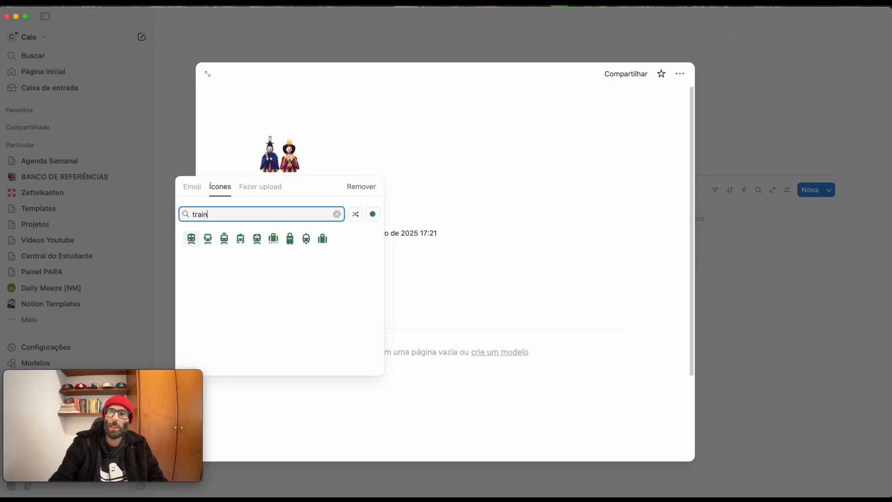
{"action": "left_click", "coordinate": [257, 239]}
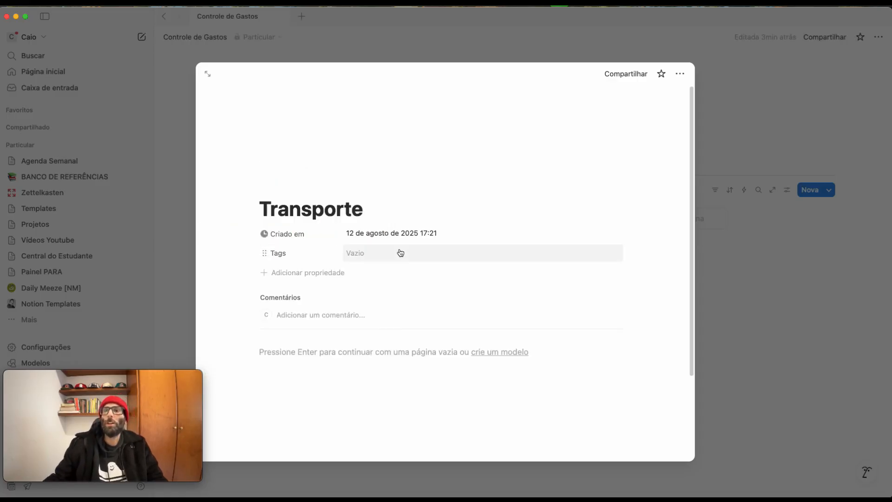
{"action": "left_click", "coordinate": [806, 273]}
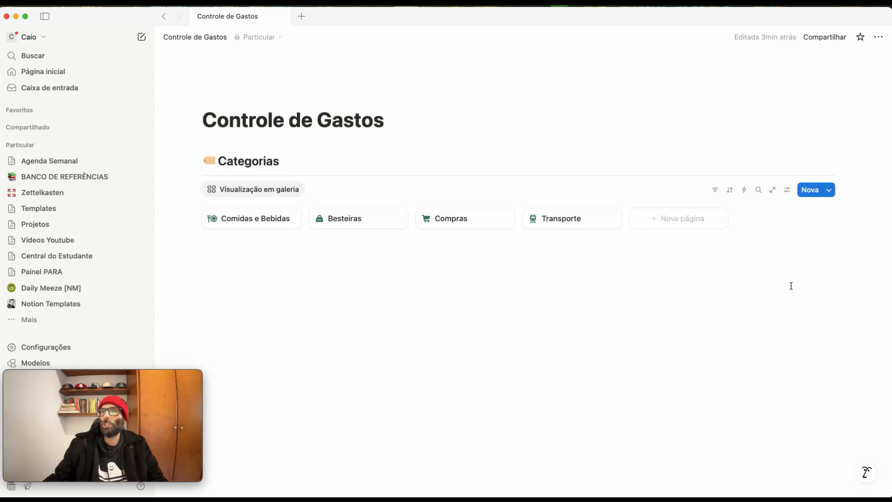
Add a "Diversão" category page to the gallery with the movie camera icon, found by filtering the icon set for "movi".
{"action": "left_click", "coordinate": [660, 221]}
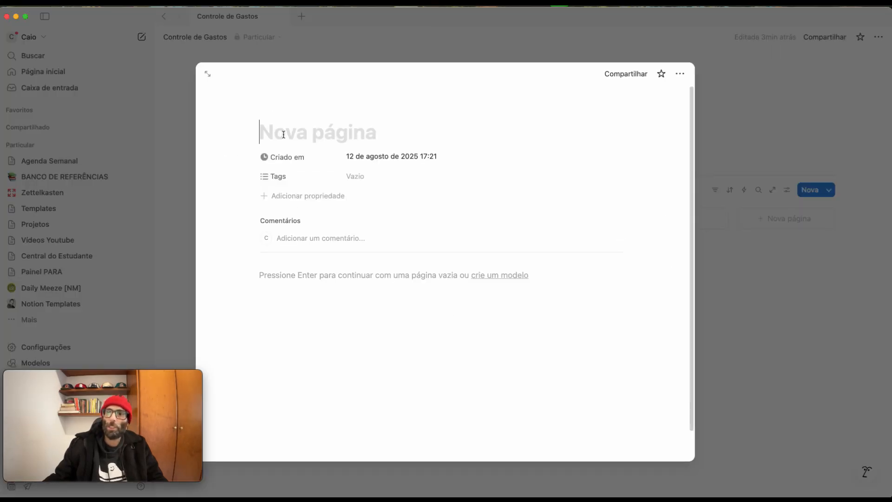
{"action": "type", "text": "Diversão"}
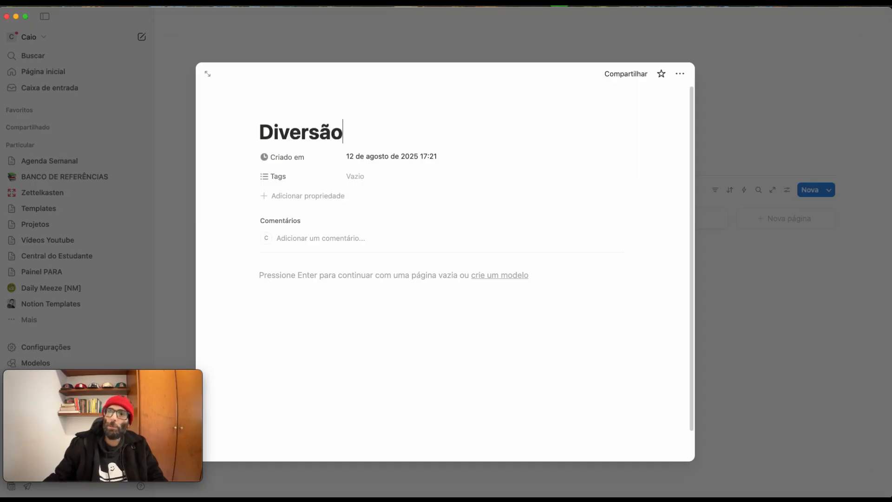
{"action": "left_click", "coordinate": [283, 109]}
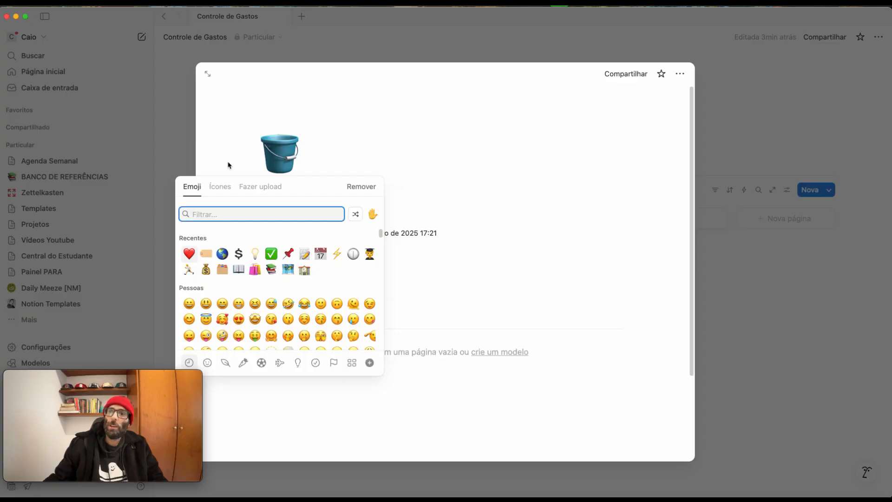
{"action": "left_click", "coordinate": [220, 186]}
{"action": "type", "text": "movi"}
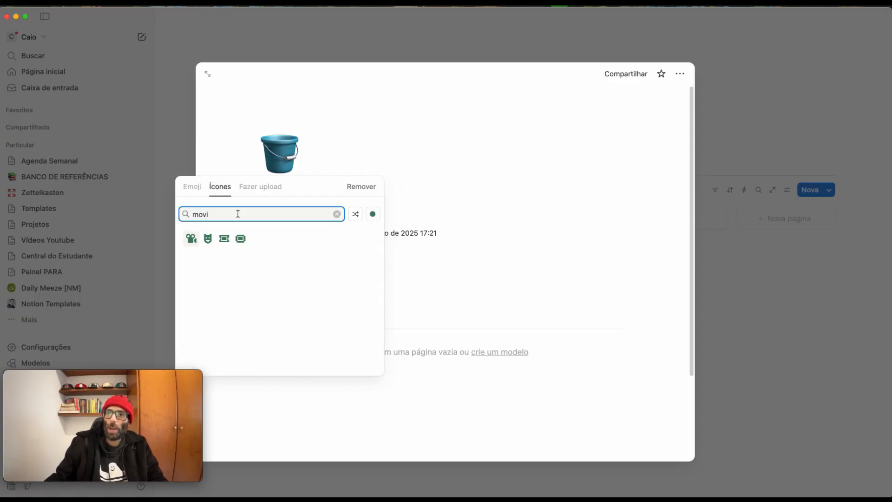
{"action": "left_click", "coordinate": [191, 239]}
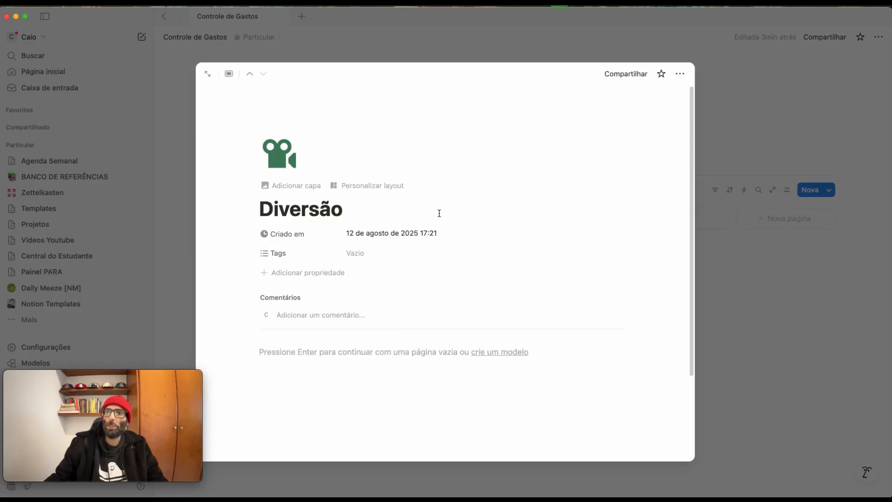
{"action": "left_click", "coordinate": [803, 304]}
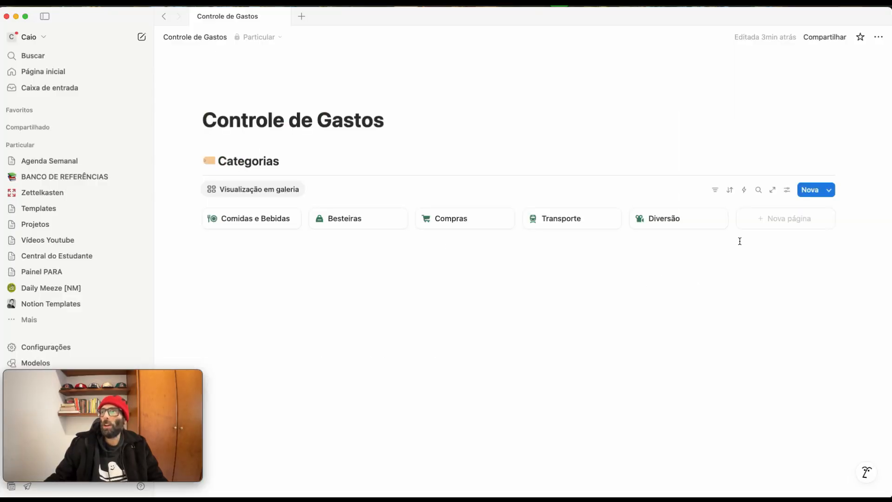
Add a "Utilidades" category page to the gallery with the wrench icon, found by filtering the icon set for "tool".
{"action": "left_click", "coordinate": [792, 221]}
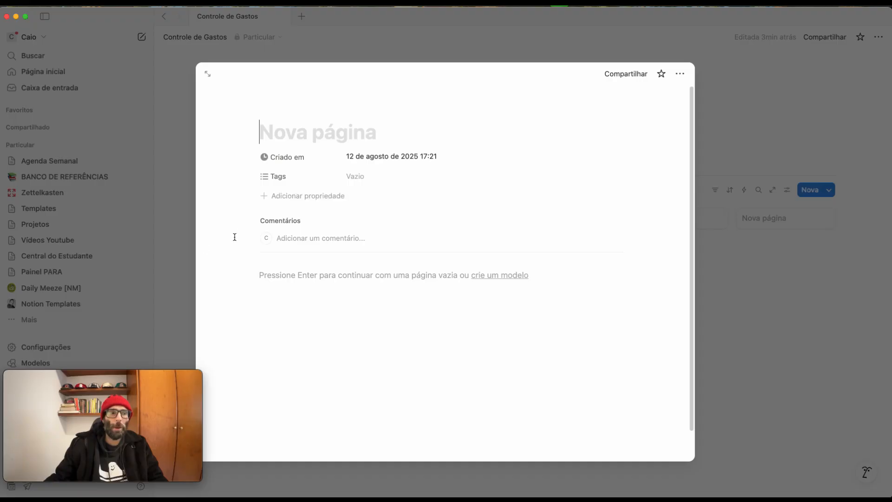
{"action": "type", "text": "Utilidades"}
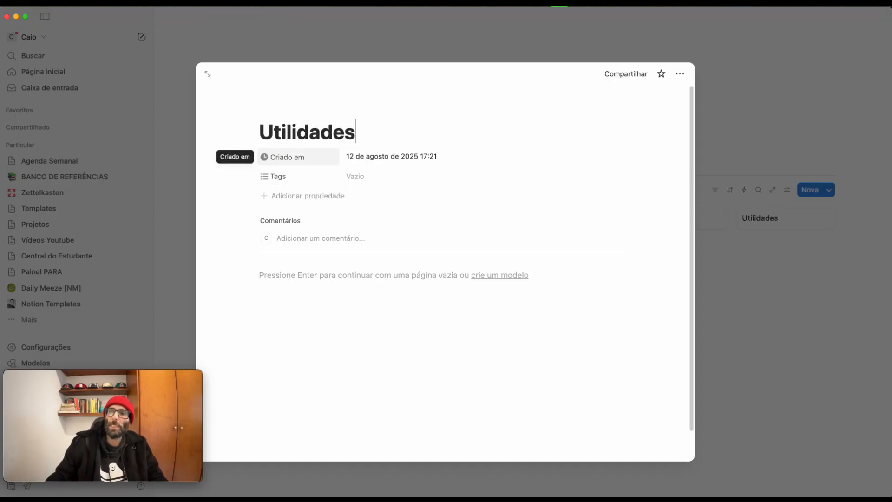
{"action": "left_click", "coordinate": [281, 110]}
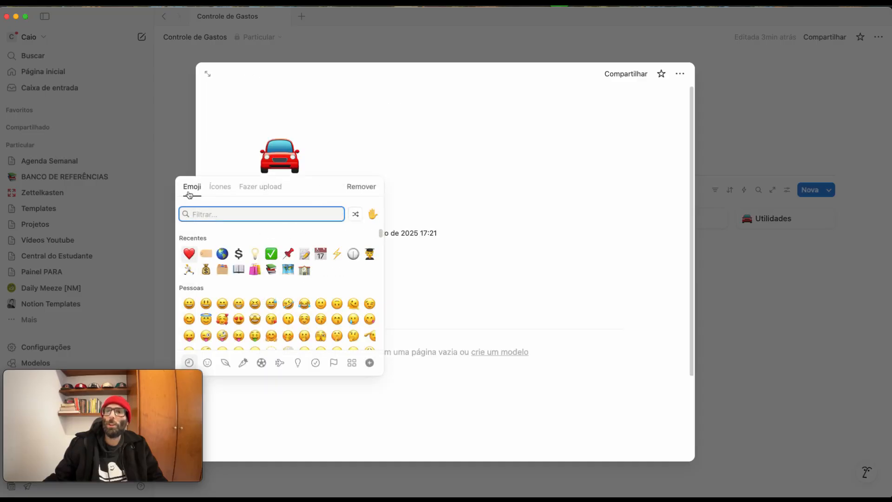
{"action": "left_click", "coordinate": [218, 186]}
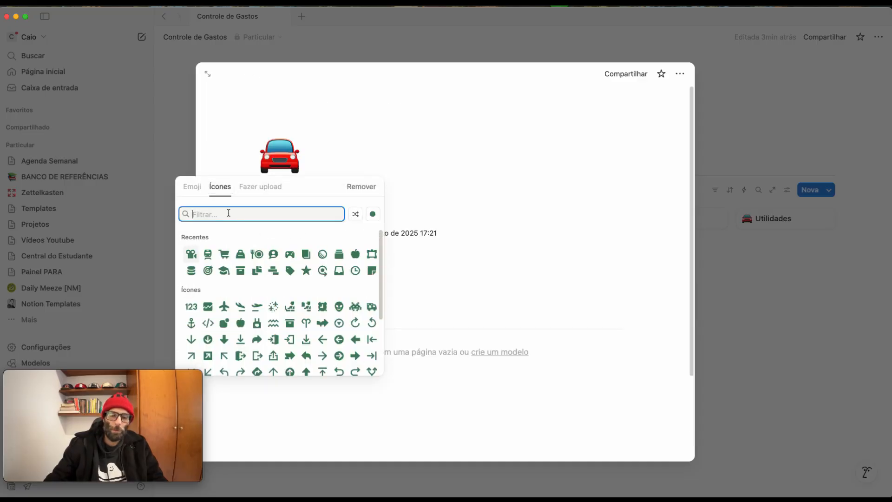
{"action": "type", "text": "tool"}
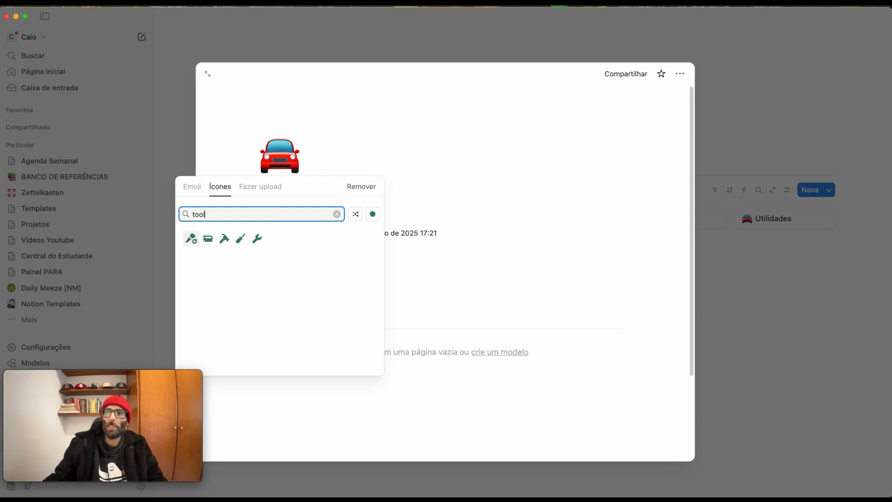
{"action": "left_click", "coordinate": [257, 239]}
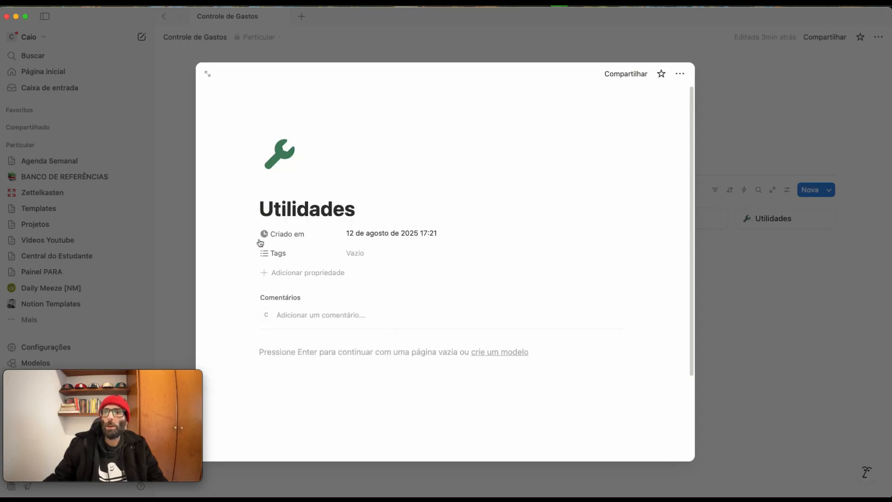
{"action": "left_click", "coordinate": [830, 309]}
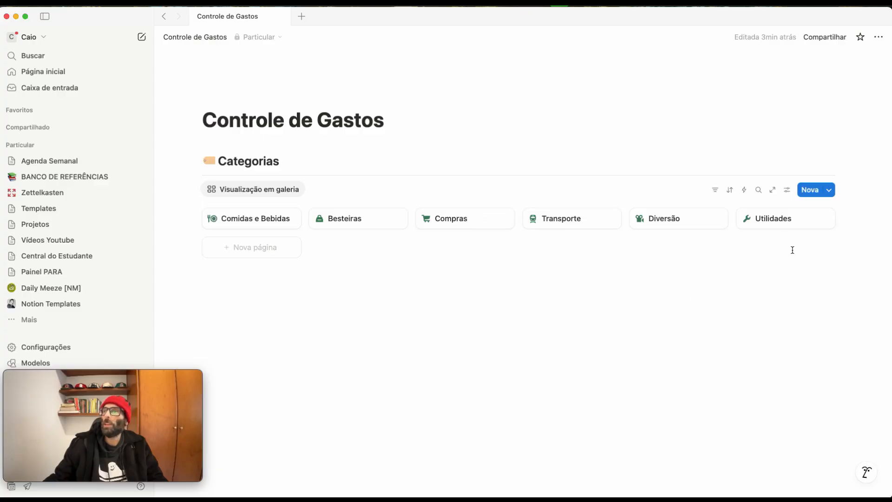
Add a "Saúde e Bem Estar" category page to the gallery with the solid heart icon, found by filtering the icon set for "hear".
{"action": "left_click", "coordinate": [250, 256]}
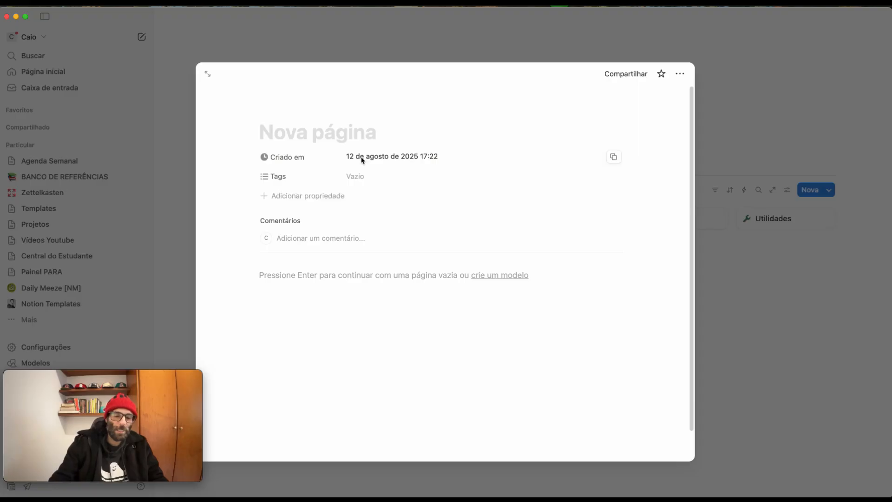
{"action": "type", "text": "Saúde e Bem Estar"}
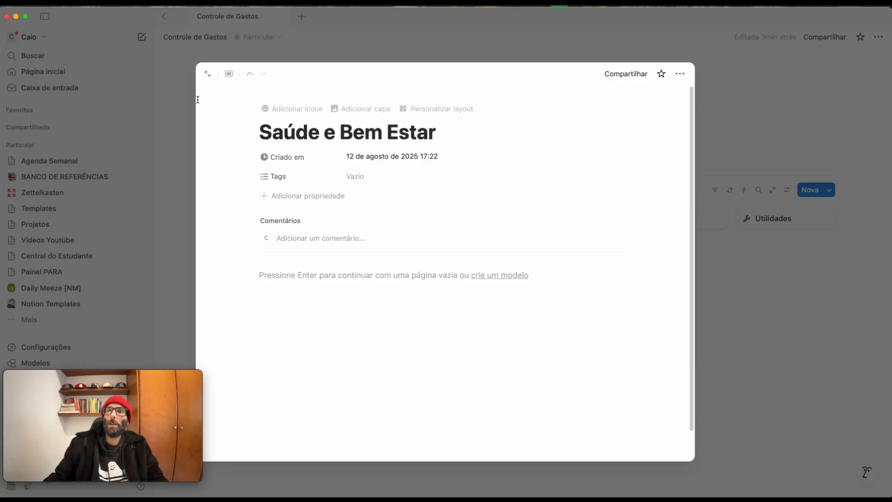
{"action": "left_click", "coordinate": [283, 108]}
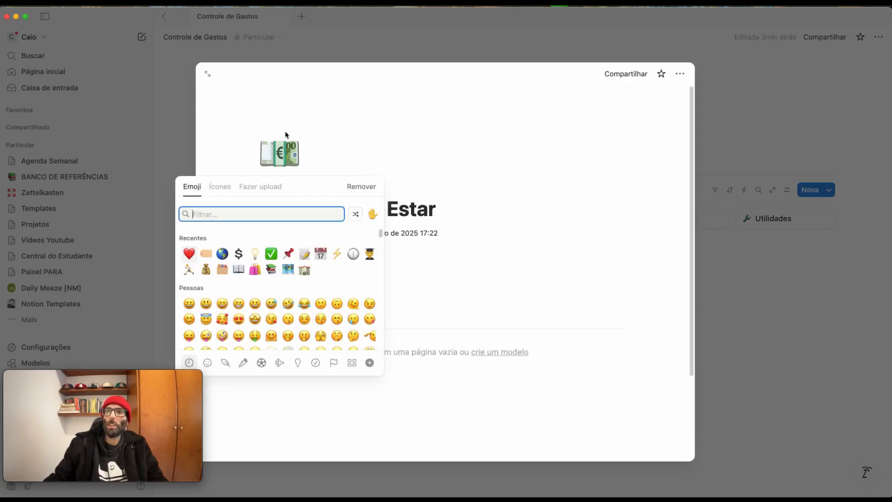
{"action": "left_click", "coordinate": [227, 188]}
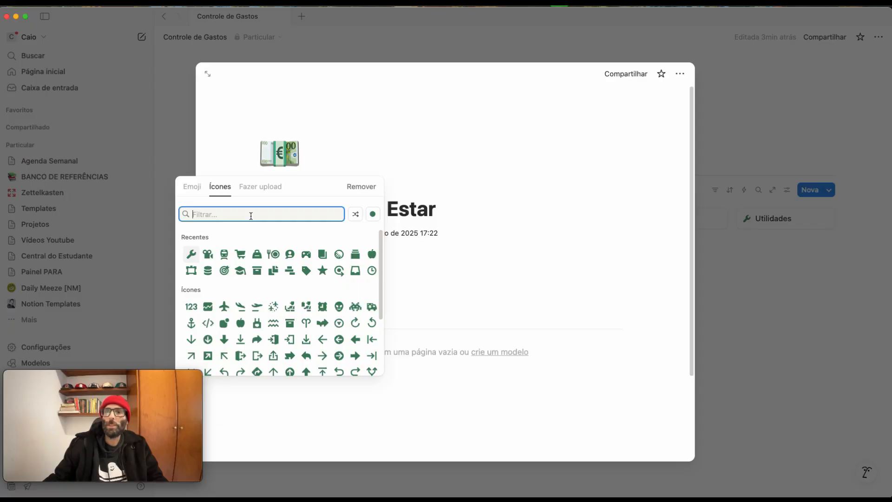
{"action": "type", "text": "hear"}
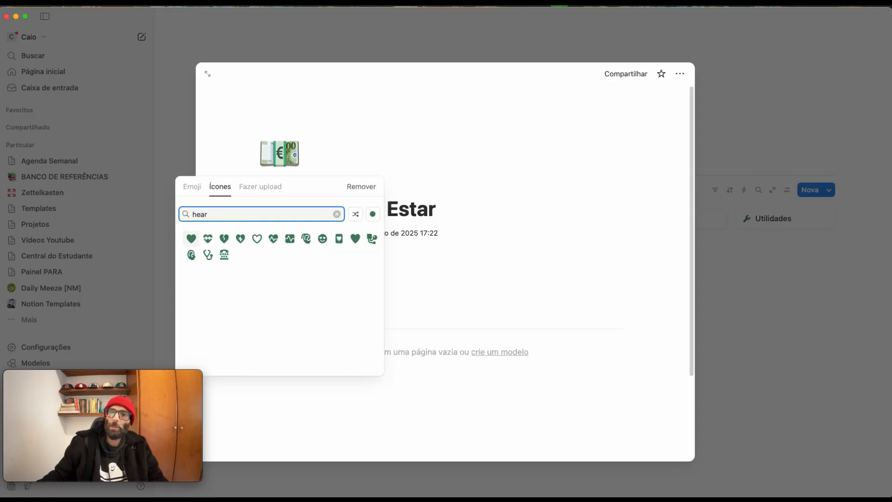
{"action": "left_click", "coordinate": [191, 238]}
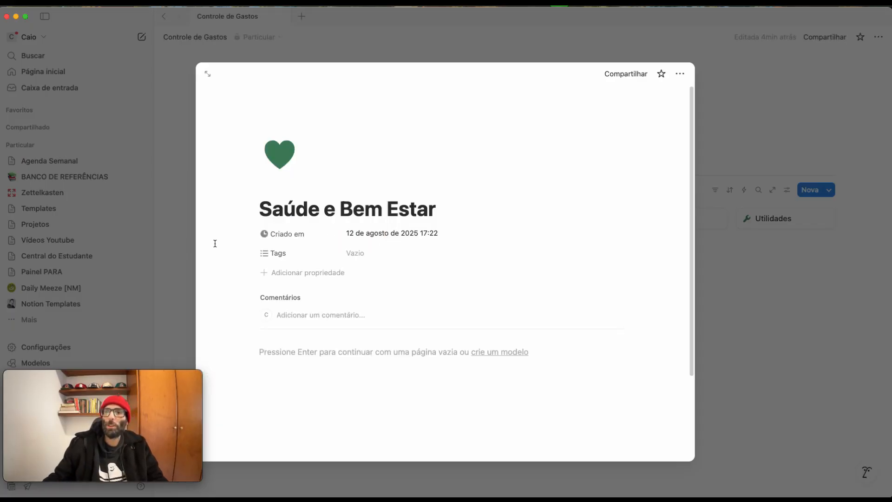
{"action": "left_click", "coordinate": [755, 124]}
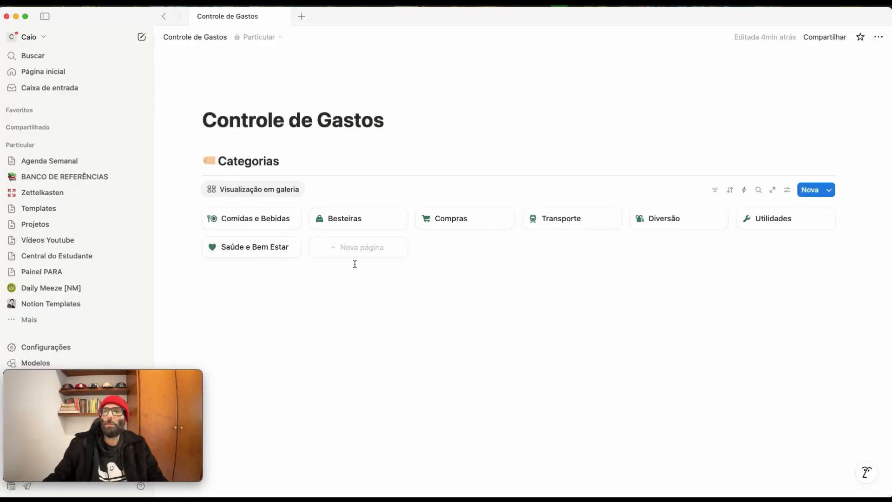
Add a "Casa" category page to the gallery with the plain house icon, found by filtering the icon set for "home".
{"action": "left_click", "coordinate": [354, 249]}
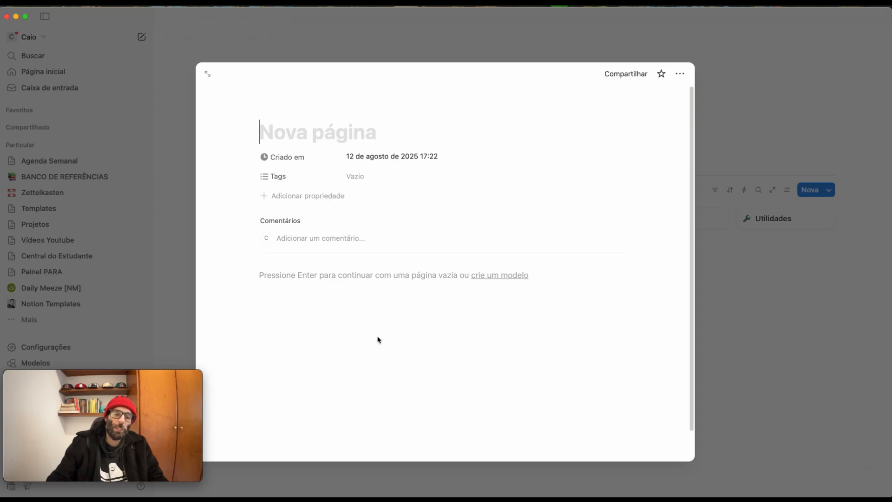
{"action": "type", "text": "Casa"}
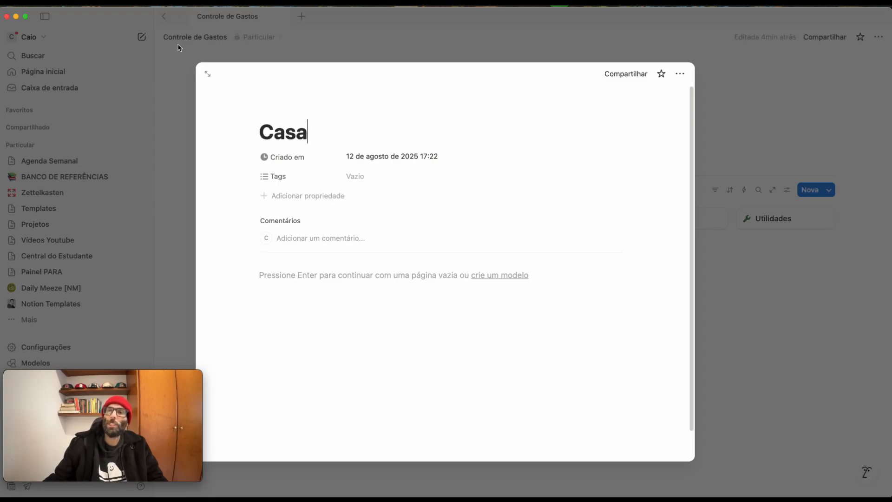
{"action": "left_click", "coordinate": [279, 123]}
{"action": "left_click", "coordinate": [272, 114]}
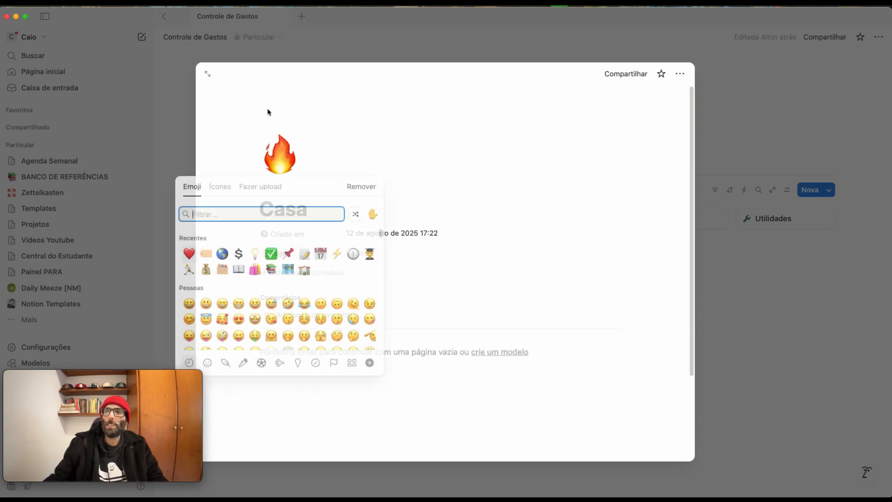
{"action": "left_click", "coordinate": [219, 186]}
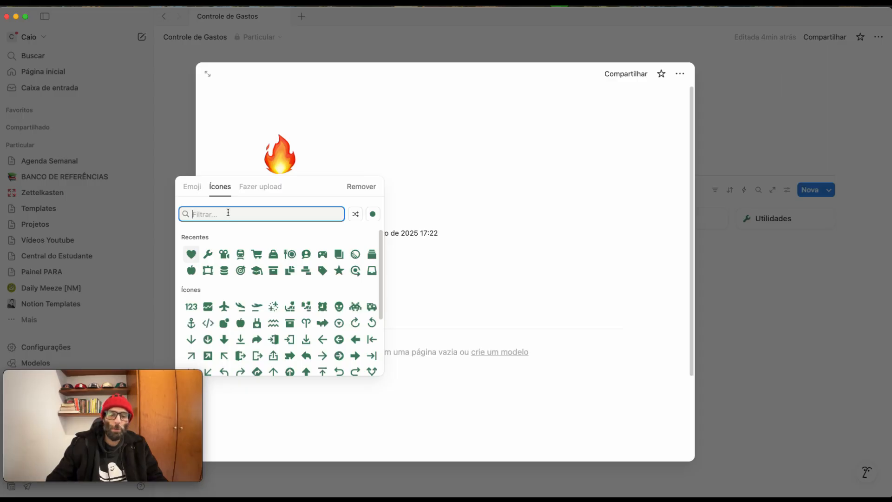
{"action": "type", "text": "home"}
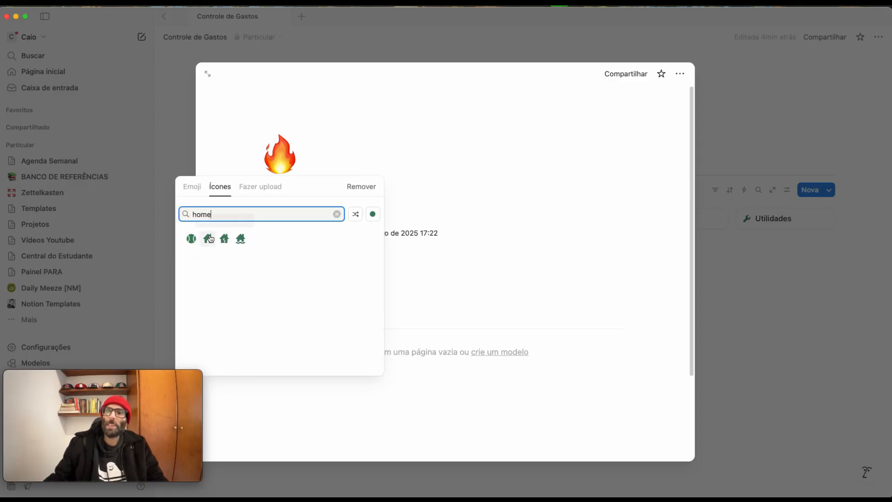
{"action": "left_click", "coordinate": [208, 238]}
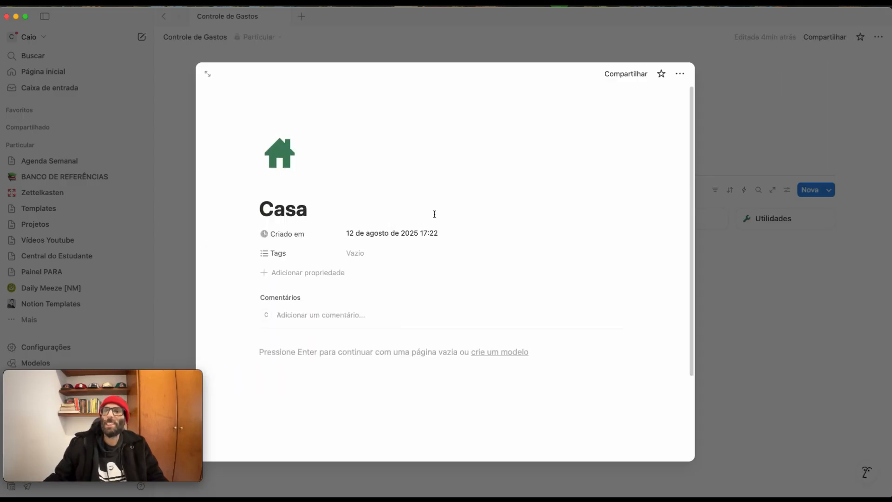
{"action": "left_click", "coordinate": [792, 310]}
Add an "Economias" category page to the gallery with the dispensed banknote icon, found by filtering the icon set for "mone".
{"action": "left_click", "coordinate": [453, 251]}
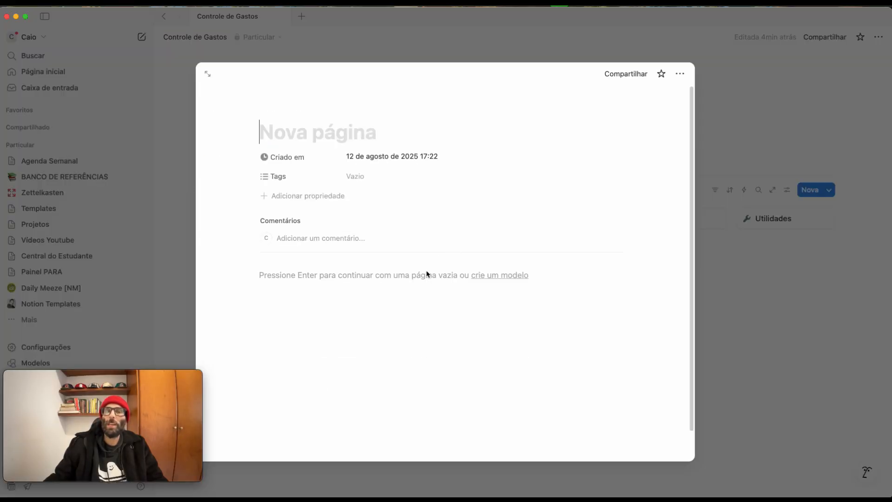
{"action": "type", "text": "Economias"}
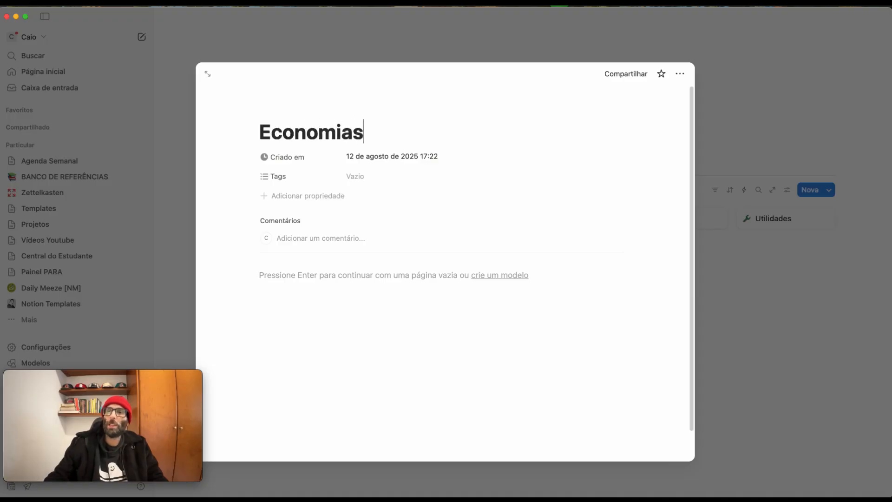
{"action": "left_click", "coordinate": [280, 109]}
{"action": "left_click", "coordinate": [279, 154]}
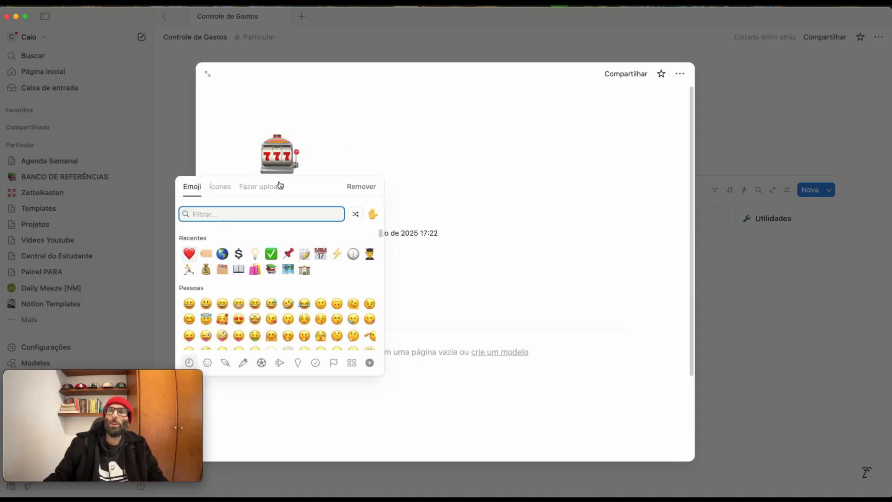
{"action": "left_click", "coordinate": [221, 187]}
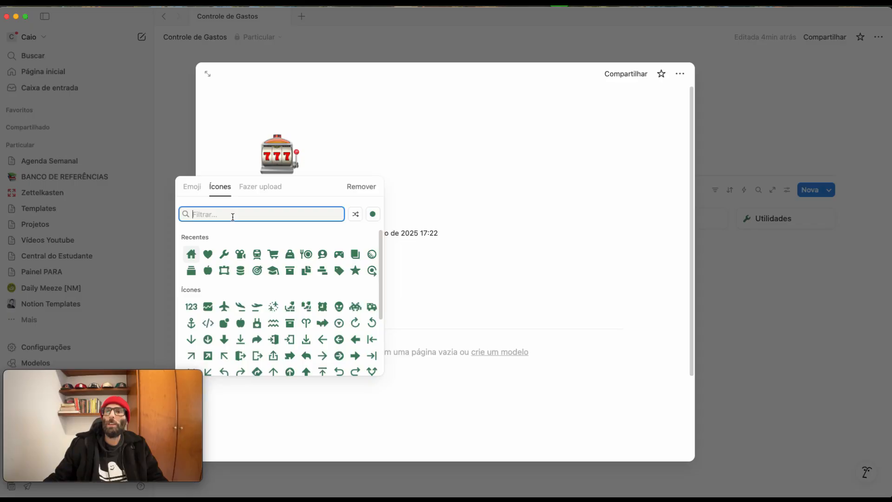
{"action": "type", "text": "s"}
{"action": "key", "text": "BackSpace"}
{"action": "type", "text": "savi"}
{"action": "key", "text": "BackSpace"}
{"action": "key", "text": "BackSpace"}
{"action": "key", "text": "BackSpace"}
{"action": "key", "text": "BackSpace"}
{"action": "type", "text": "m,on"}
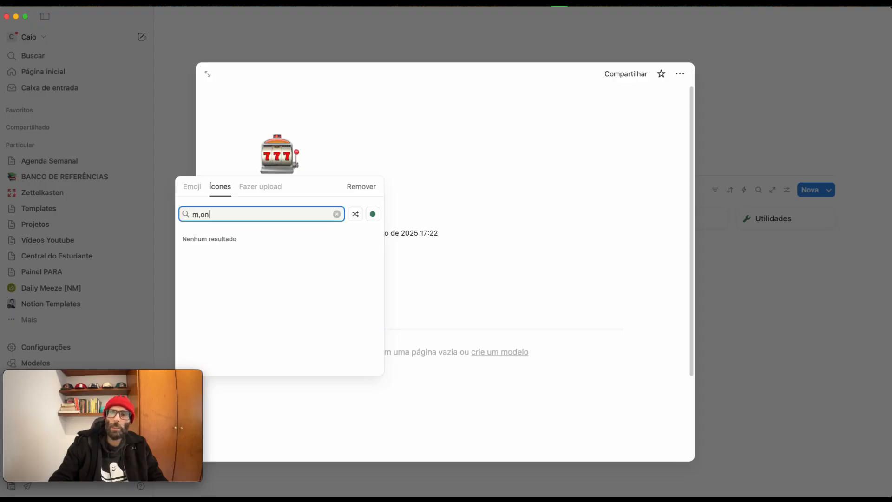
{"action": "key", "text": "BackSpace"}
{"action": "key", "text": "BackSpace"}
{"action": "key", "text": "BackSpace"}
{"action": "type", "text": "one"}
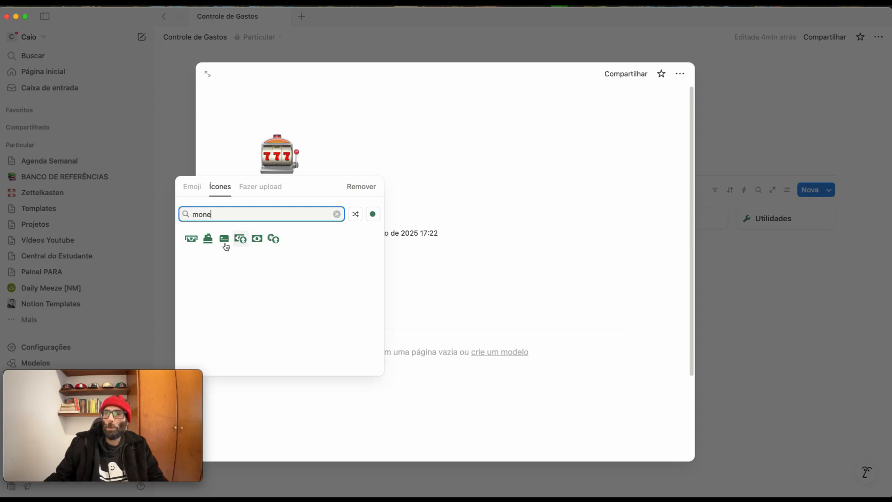
{"action": "left_click", "coordinate": [191, 239]}
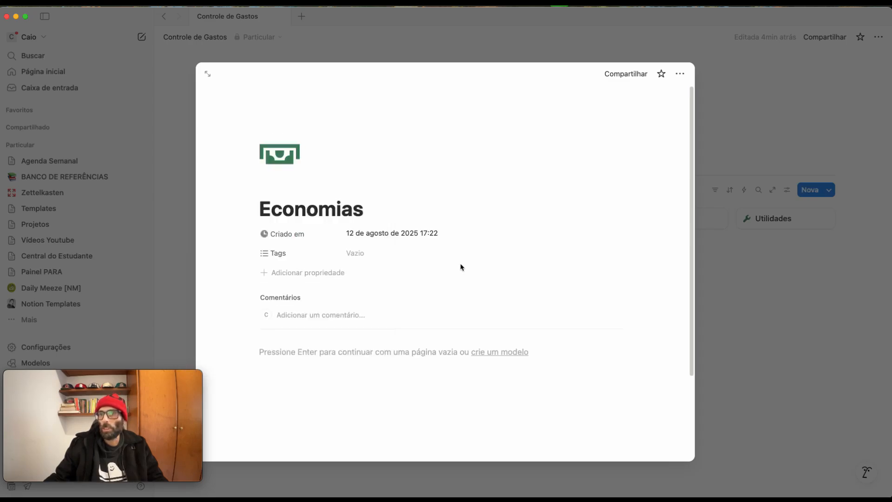
{"action": "left_click", "coordinate": [772, 298]}
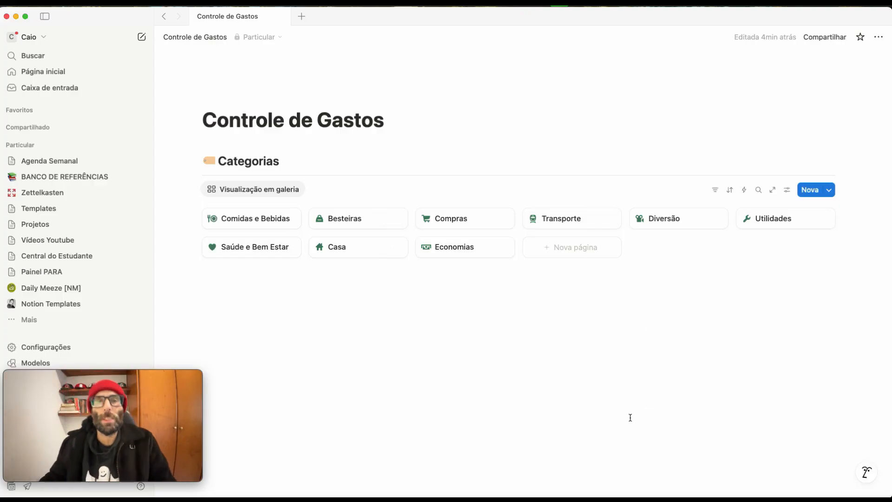
Below the categories gallery, leave a blank line and add a level-2 heading "Gastos" starting with the money bag emoji, with a divider under it.
{"action": "left_click", "coordinate": [283, 307]}
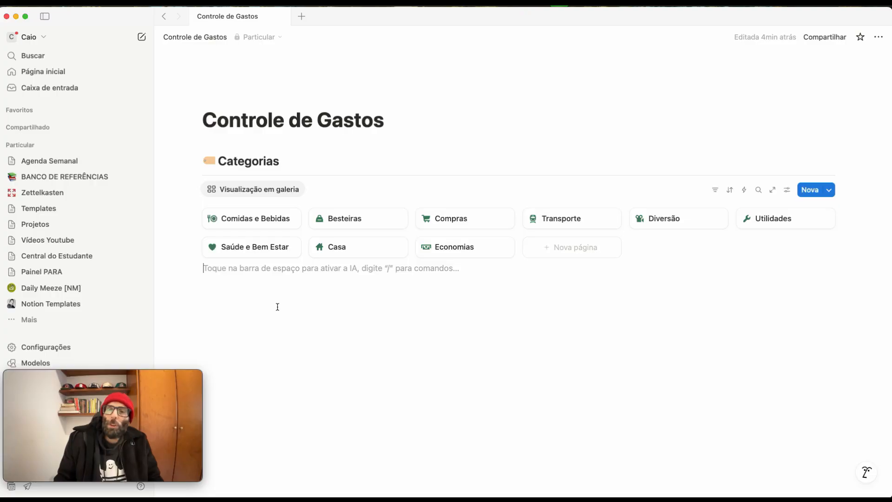
{"action": "key", "text": "Return"}
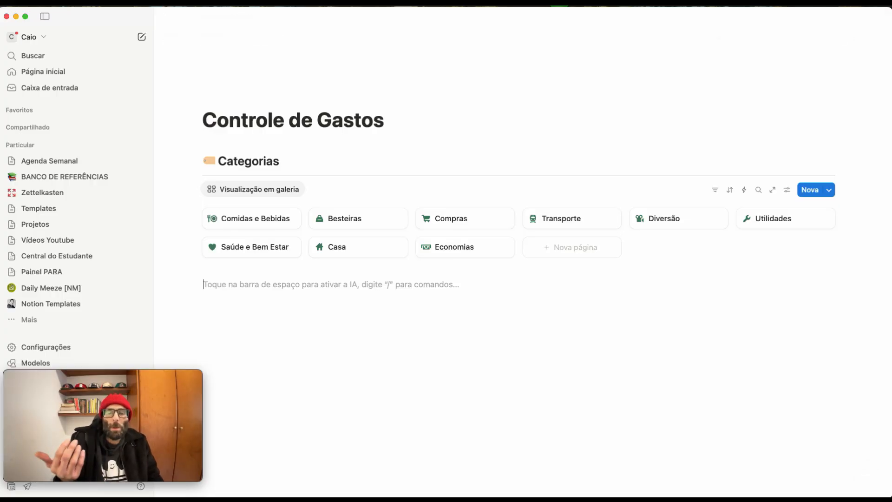
{"action": "type", "text": "## "}
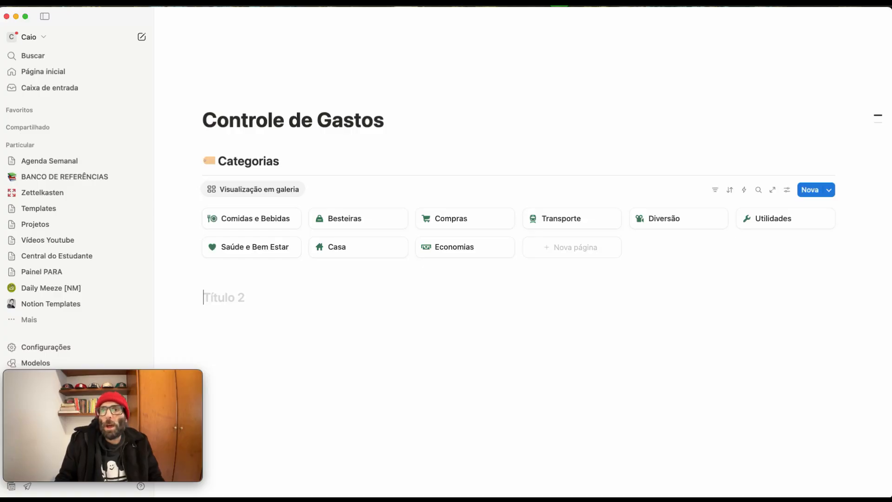
{"action": "type", "text": "/emo"}
{"action": "key", "text": "Return"}
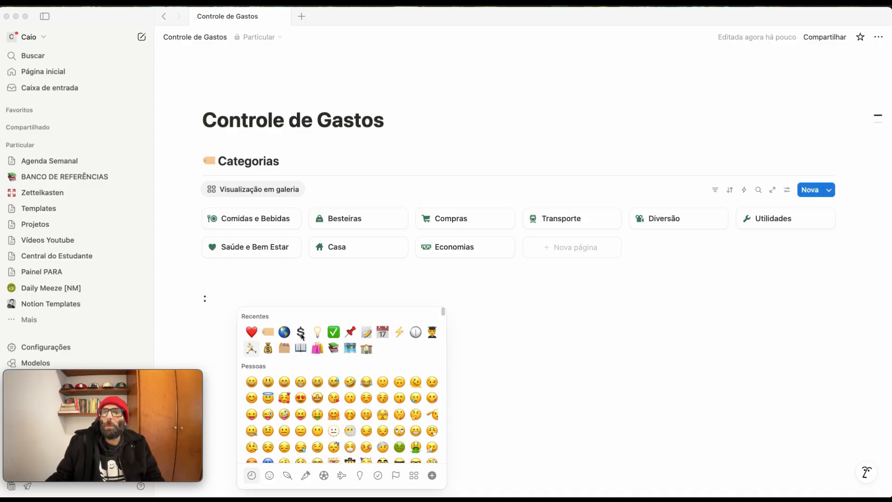
{"action": "left_click", "coordinate": [269, 349]}
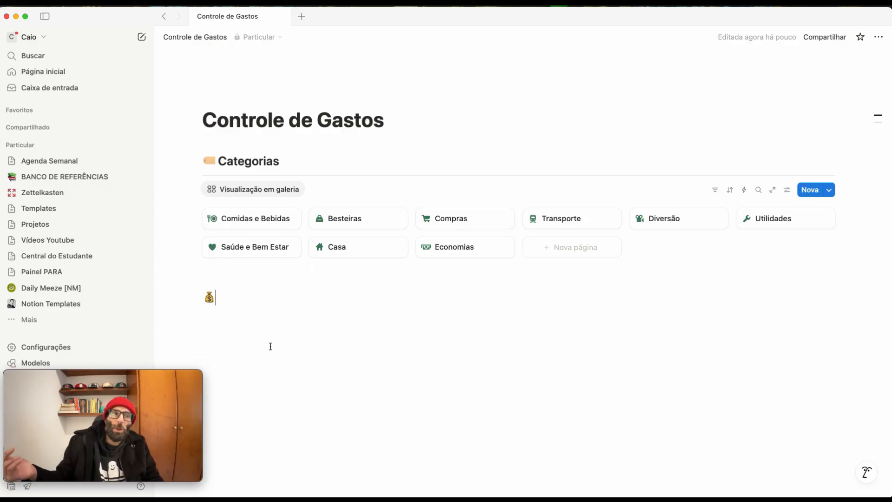
{"action": "type", "text": "Gastos"}
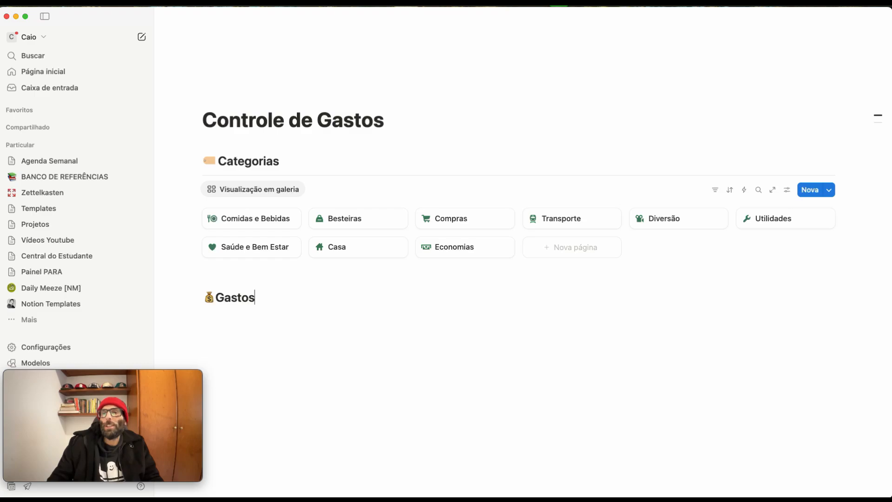
{"action": "key", "text": "Return"}
{"action": "type", "text": "---"}
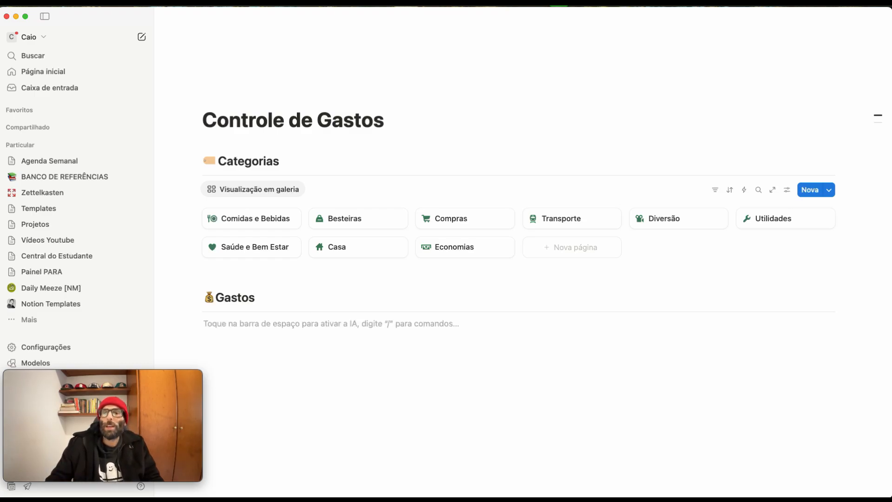
Insert a new empty table-view database under the "Gastos" heading and title it "BD_Gastos".
{"action": "type", "text": "/"}
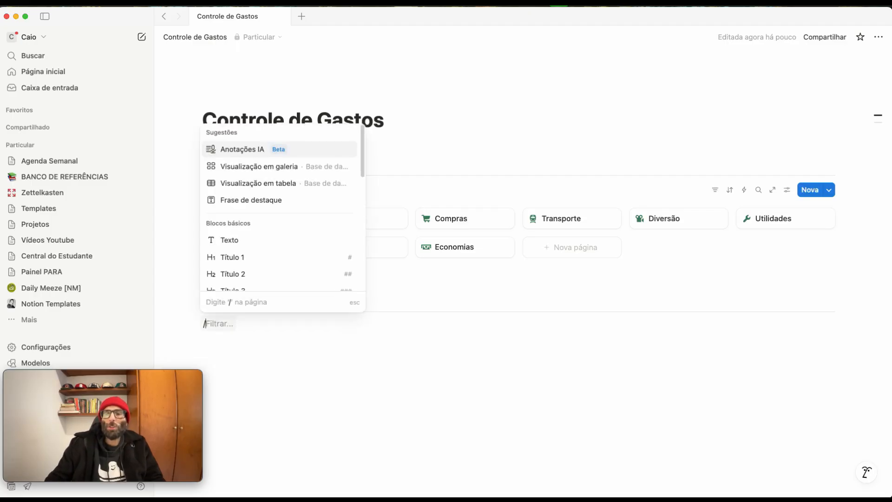
{"action": "type", "text": "vi"}
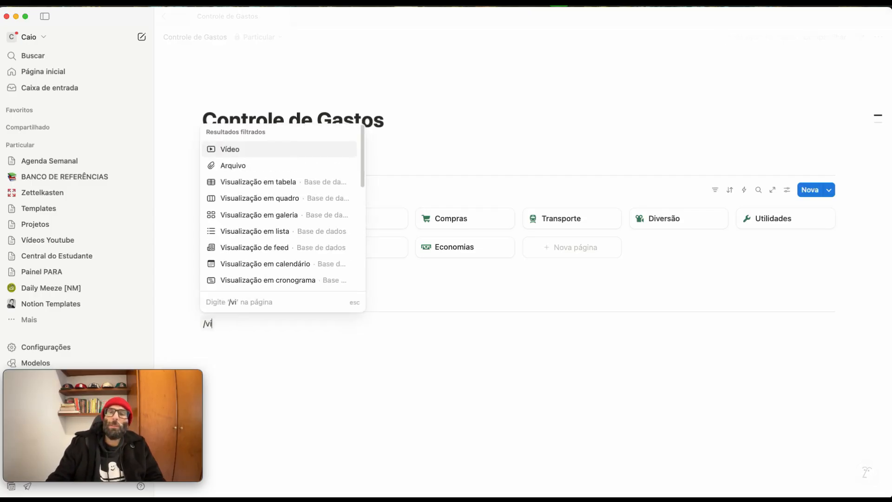
{"action": "type", "text": "su"}
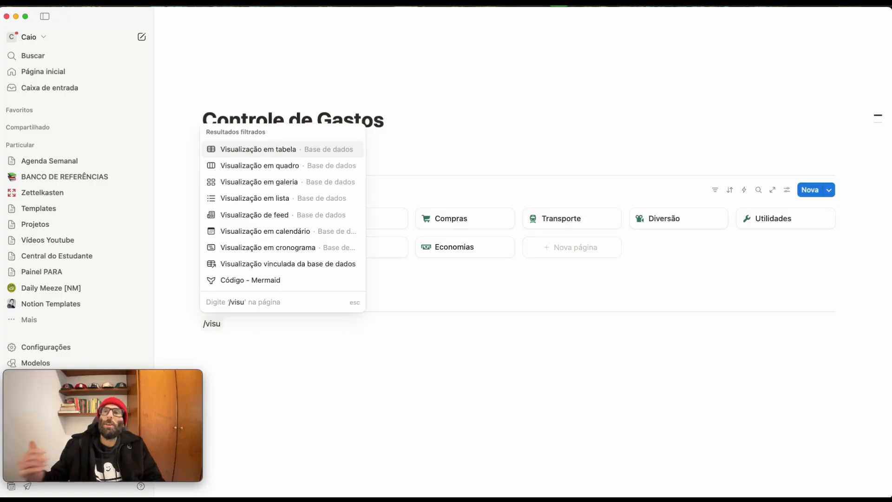
{"action": "mouse_move", "coordinate": [279, 157]}
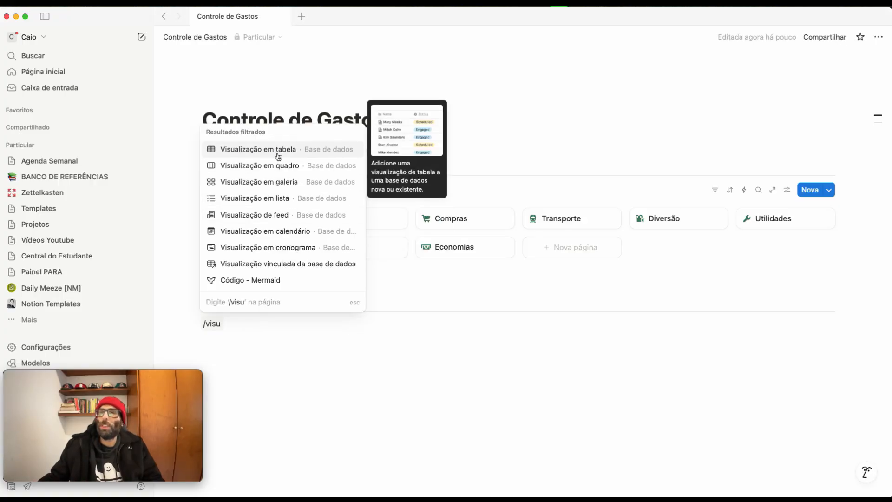
{"action": "left_click", "coordinate": [276, 151]}
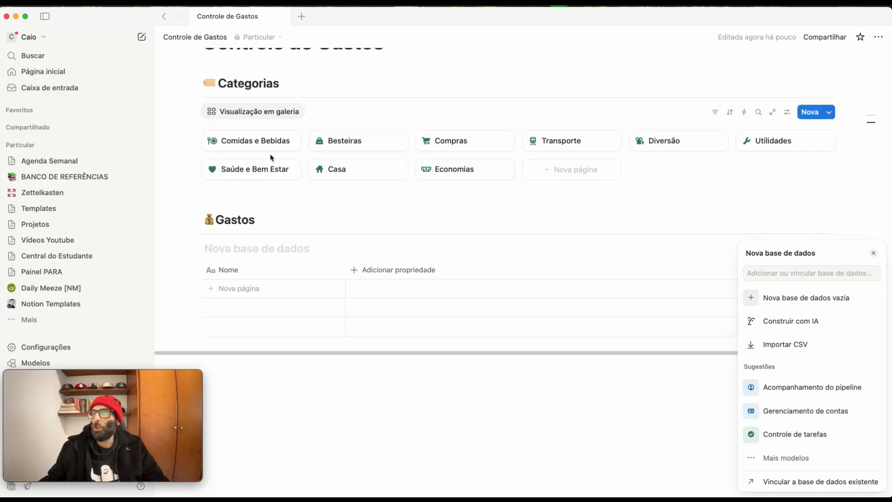
{"action": "left_click", "coordinate": [828, 302]}
{"action": "left_click", "coordinate": [260, 253]}
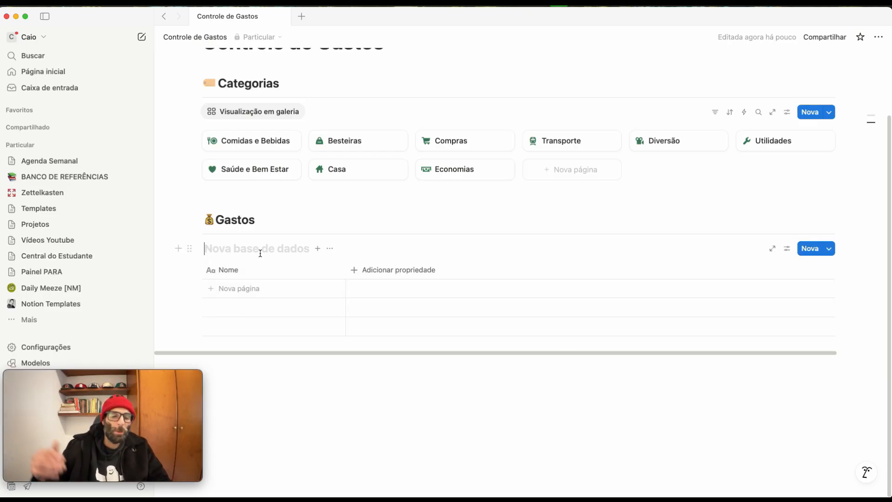
{"action": "type", "text": "BD"}
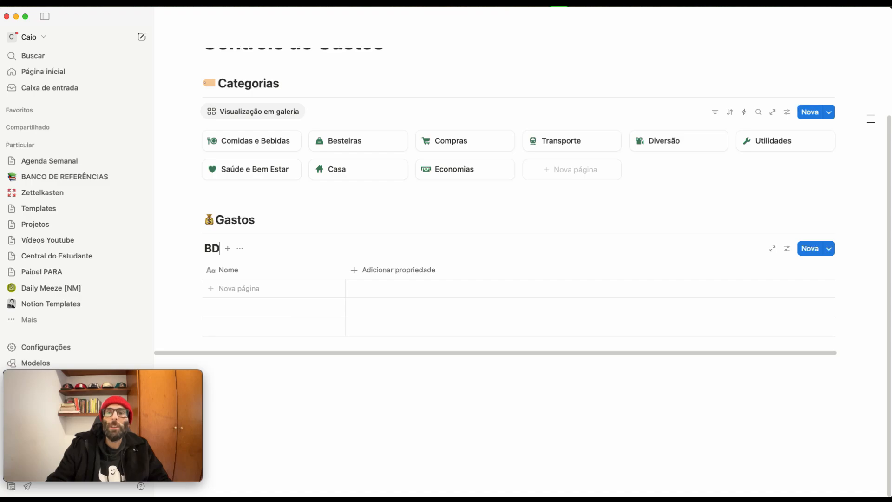
{"action": "type", "text": "_Gastos"}
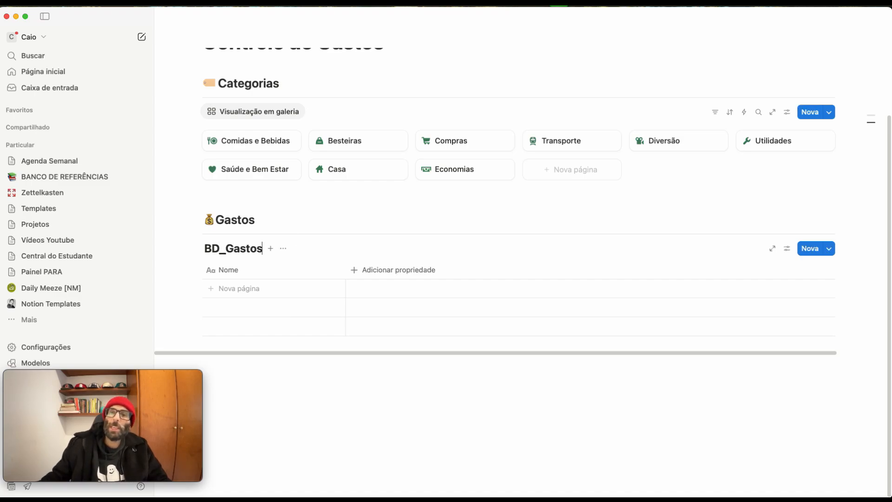
Show the database title above the categories gallery to check its name.
{"action": "scroll", "coordinate": [295, 235], "scroll_direction": "up", "scroll_amount": 3}
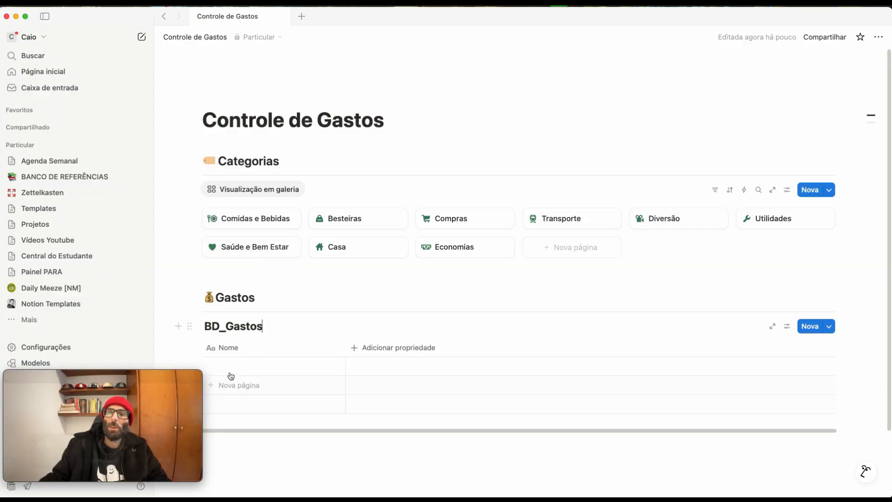
{"action": "left_click", "coordinate": [258, 191]}
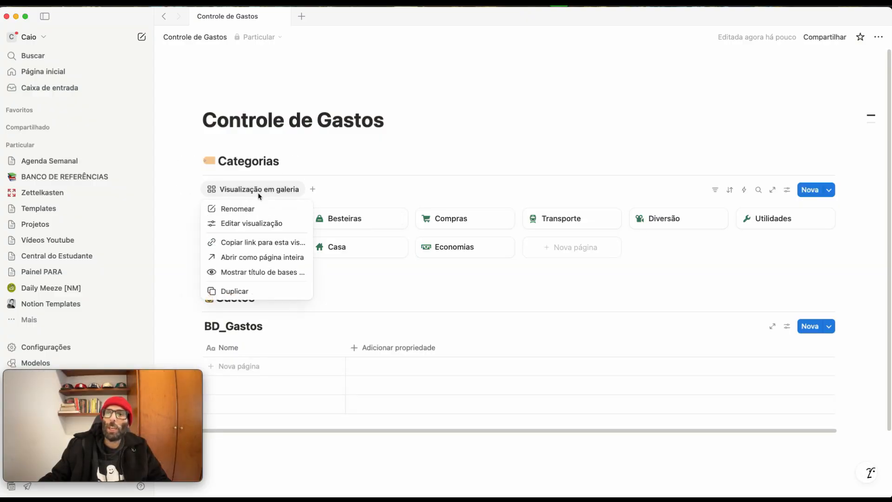
{"action": "left_click", "coordinate": [258, 273]}
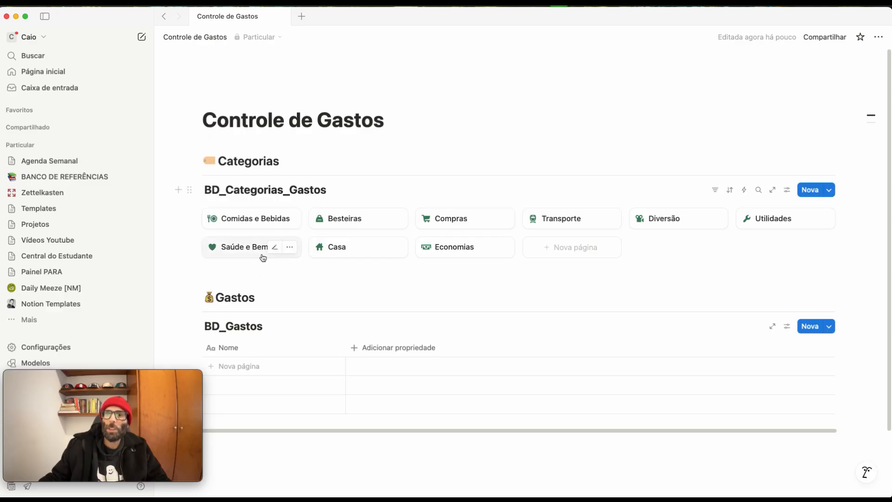
{"action": "scroll", "coordinate": [276, 273], "scroll_direction": "down", "scroll_amount": 1}
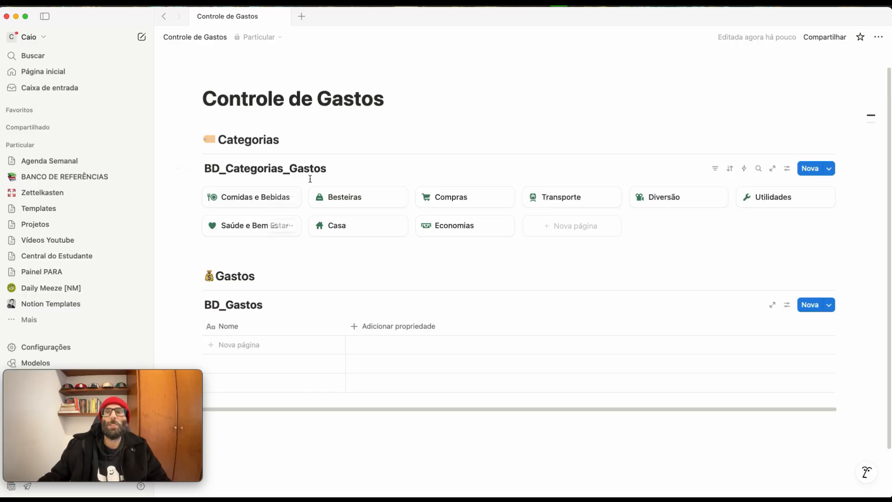
Add a "Data" date property and the suggested "Valor" number property to the Gastos table, and move "Data" before "Nome".
{"action": "scroll", "coordinate": [415, 458], "scroll_direction": "down", "scroll_amount": 2}
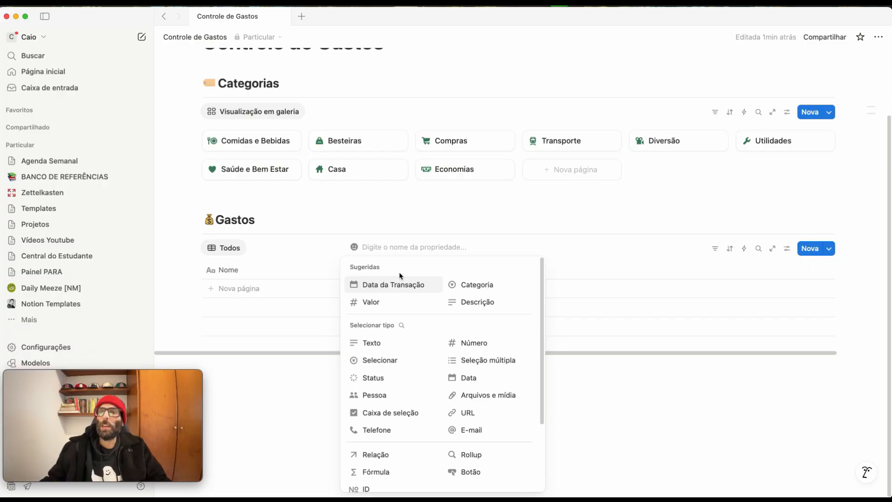
{"action": "left_click", "coordinate": [489, 378]}
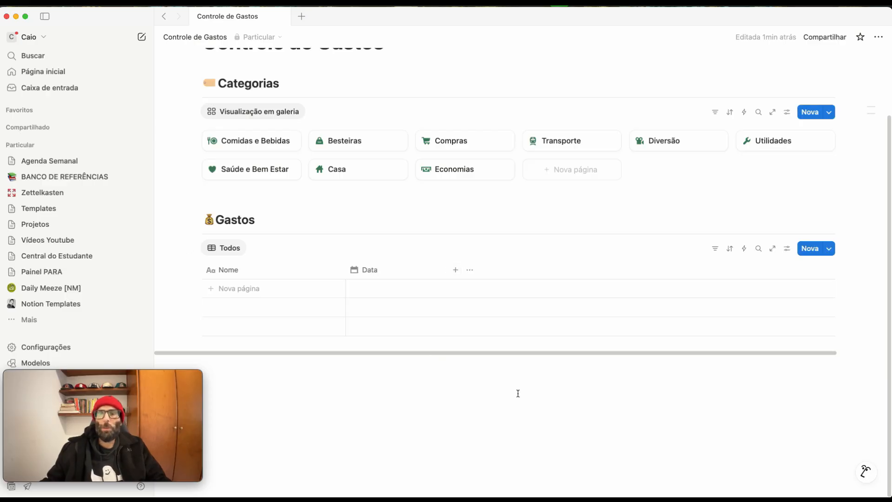
{"action": "left_click", "coordinate": [455, 270]}
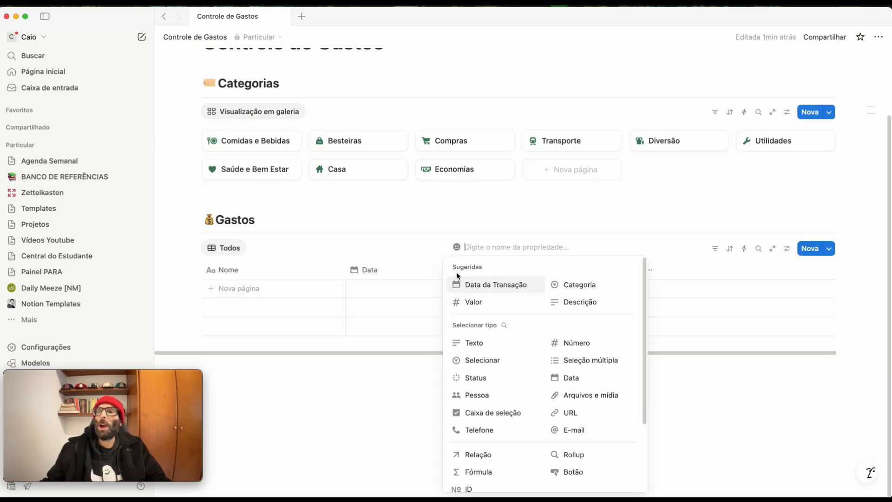
{"action": "left_click", "coordinate": [474, 303]}
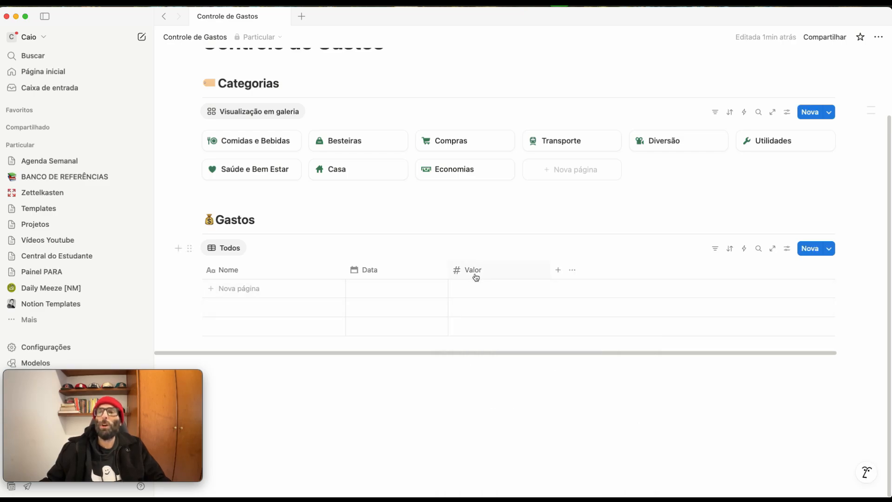
{"action": "left_click_drag", "start_coordinate": [415, 274], "coordinate": [299, 291]}
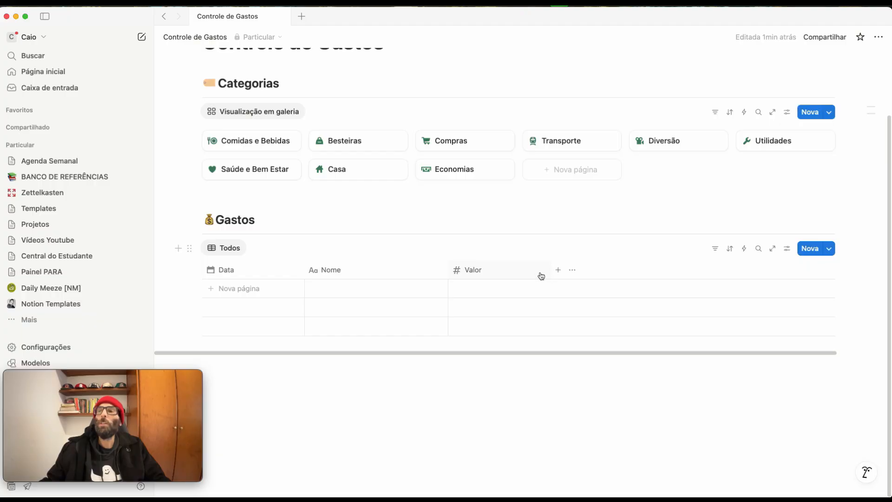
Add a files and media (Arquivos e mídia) property to the Gastos table and name it "Recibo".
{"action": "left_click", "coordinate": [558, 272]}
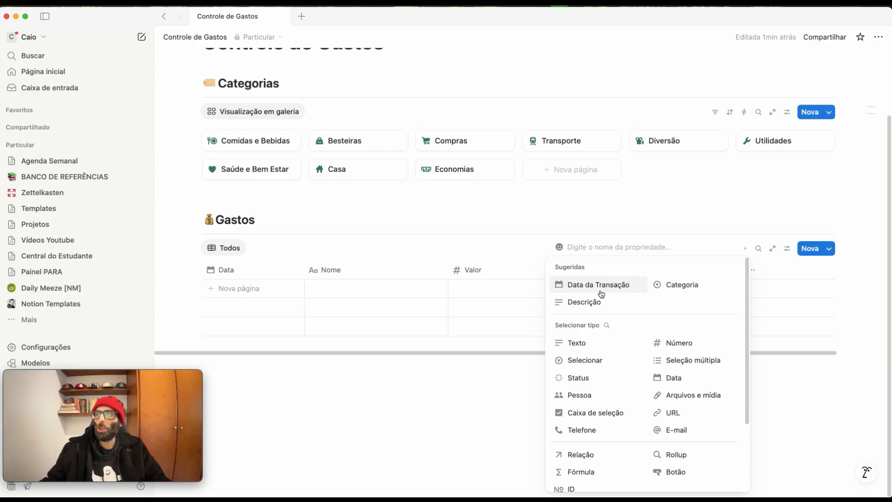
{"action": "type", "text": "arqui"}
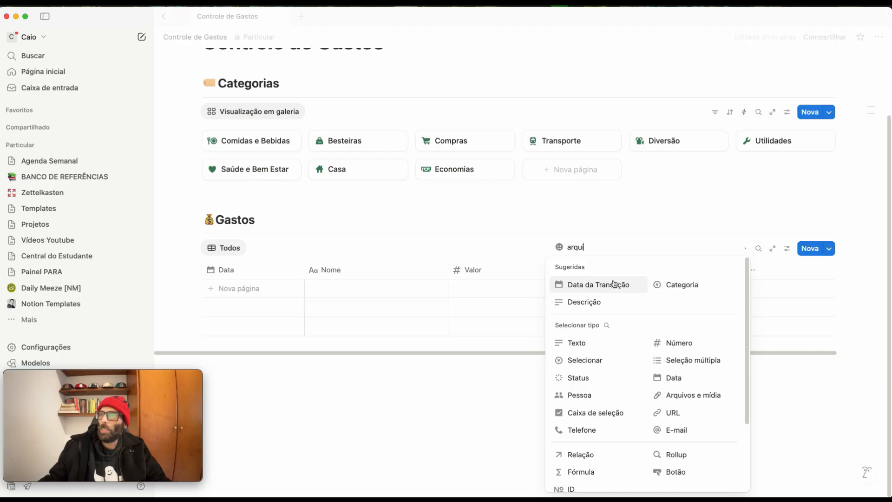
{"action": "scroll", "coordinate": [651, 363], "scroll_direction": "down", "scroll_amount": 3}
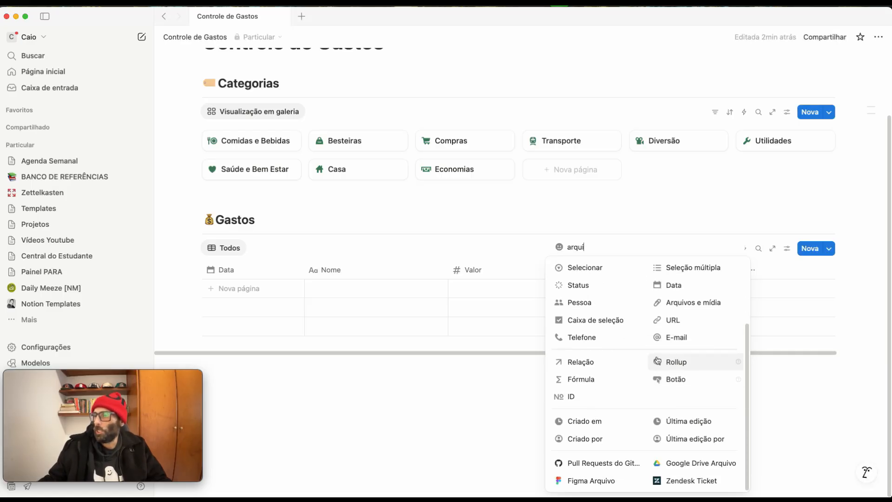
{"action": "left_click", "coordinate": [680, 304]}
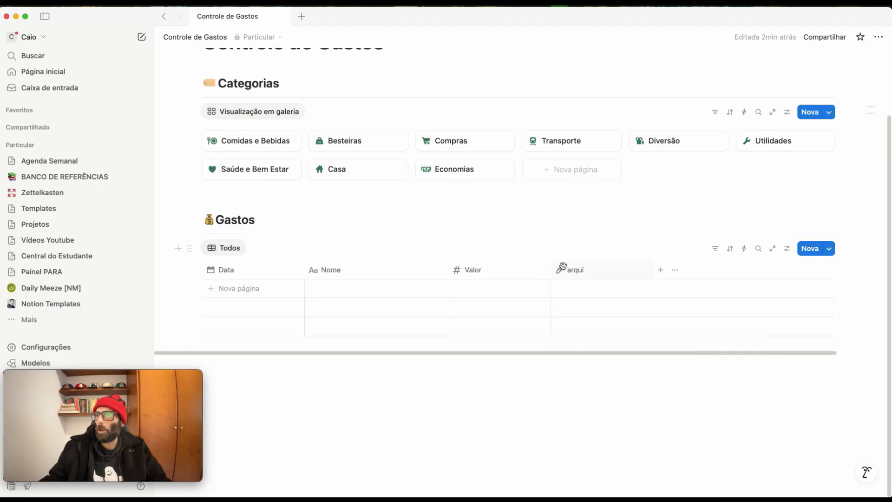
{"action": "left_click", "coordinate": [595, 271]}
{"action": "key", "text": "super+a"}
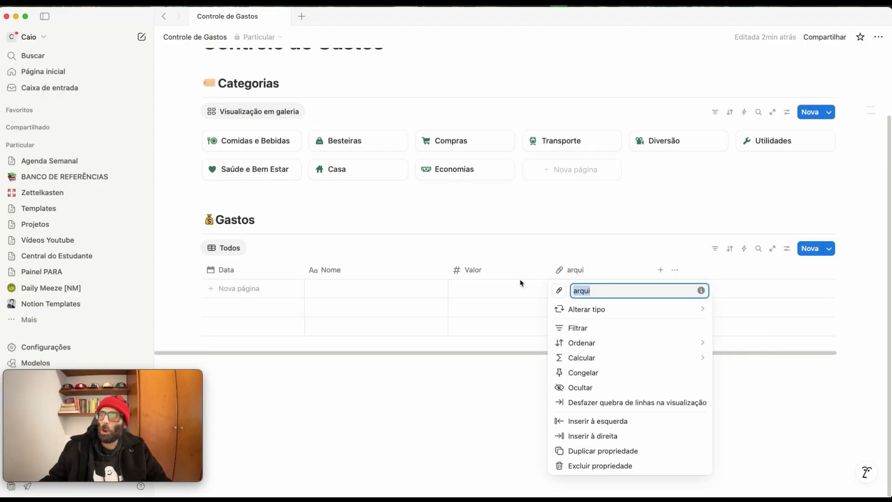
{"action": "type", "text": "Recibo"}
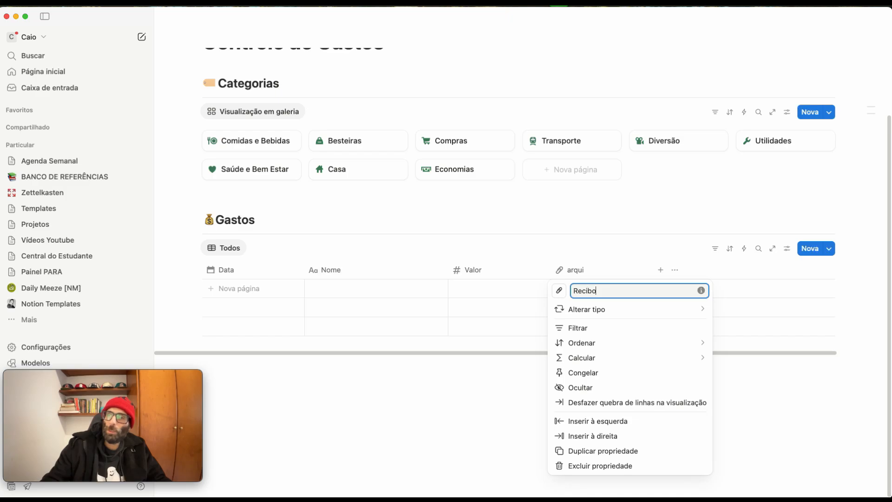
{"action": "left_click", "coordinate": [457, 372]}
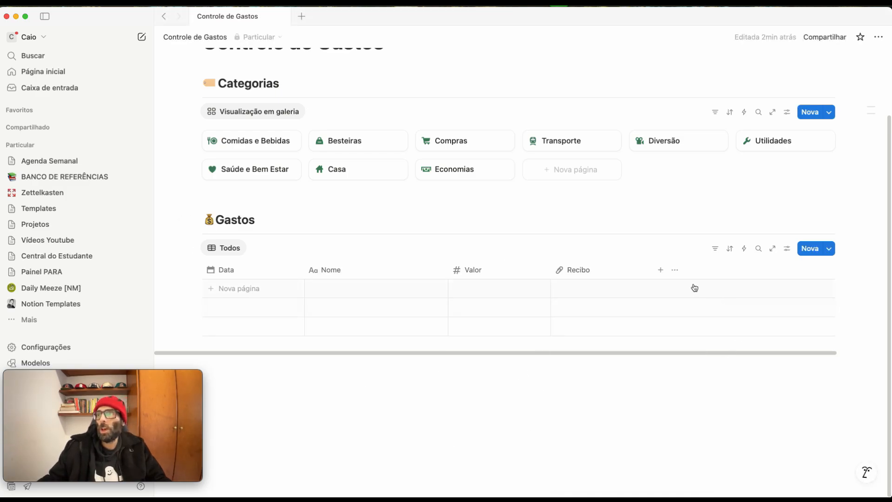
Add a text property after "Recibo" in the Gastos table and name it "Descrição".
{"action": "left_click", "coordinate": [659, 269]}
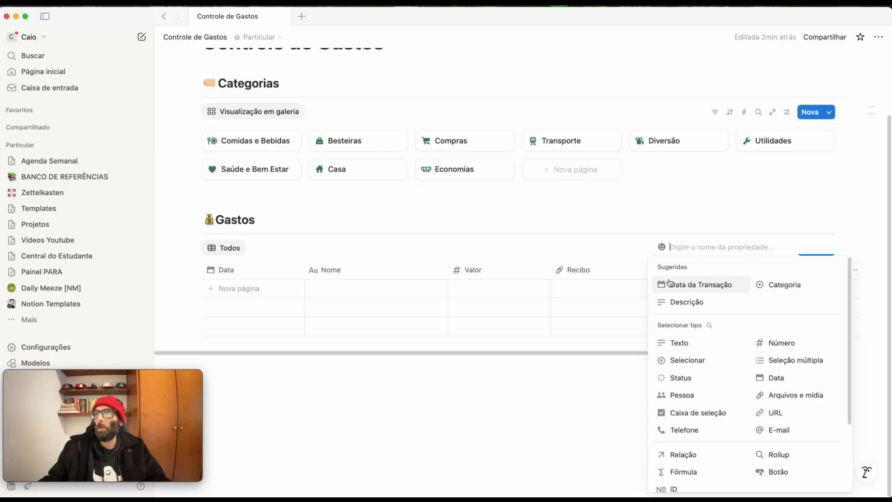
{"action": "left_click", "coordinate": [675, 343]}
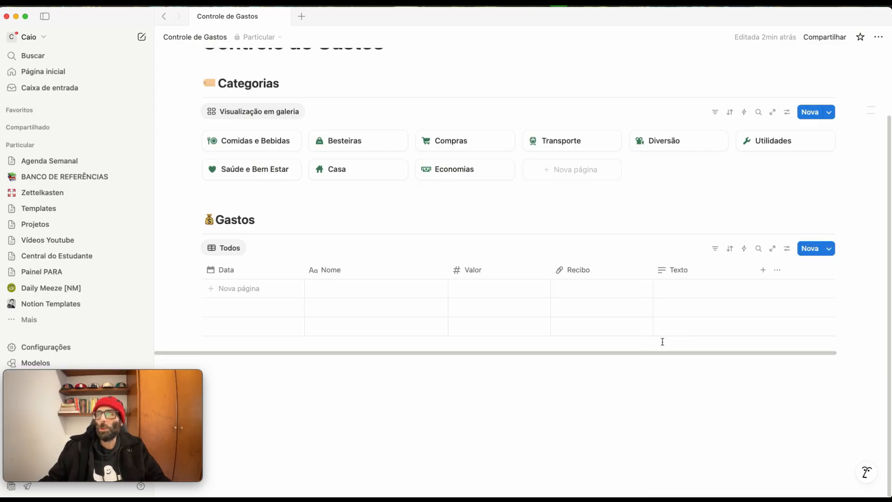
{"action": "left_click", "coordinate": [679, 269]}
{"action": "left_click", "coordinate": [725, 44]}
{"action": "key", "text": "super+a"}
{"action": "type", "text": "Des"}
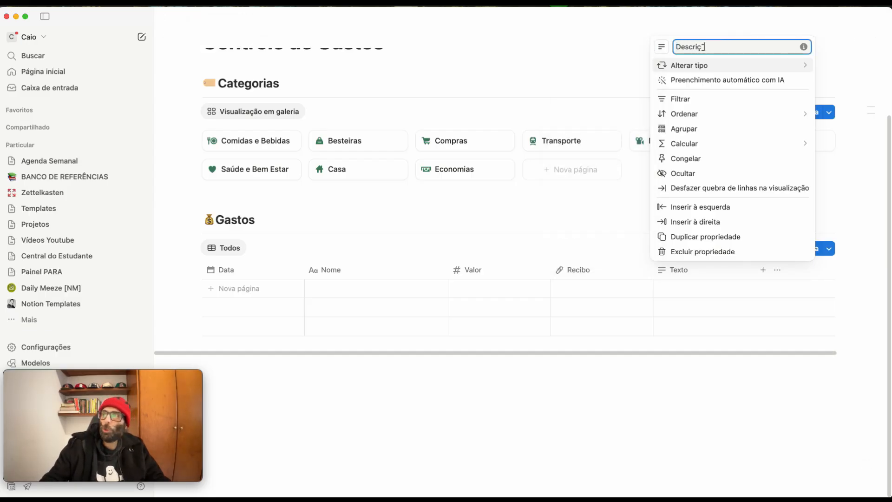
{"action": "key", "text": "Return"}
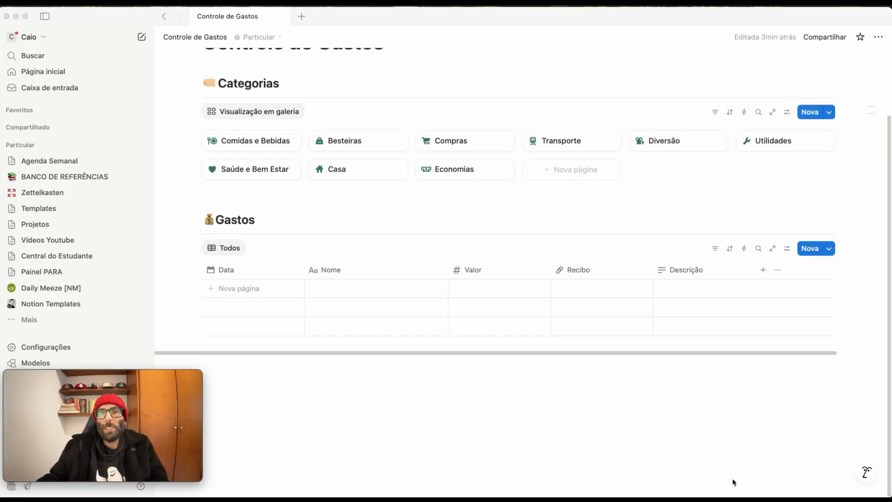
Start a new relation property in the Gastos table linked to the BD_Categorias_Gastos database and name it "Categorias".
{"action": "left_click", "coordinate": [763, 269]}
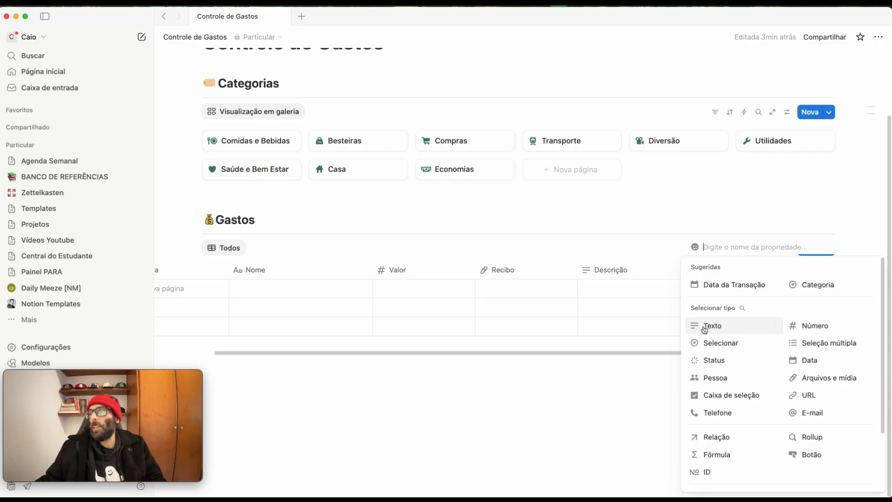
{"action": "left_click", "coordinate": [704, 443]}
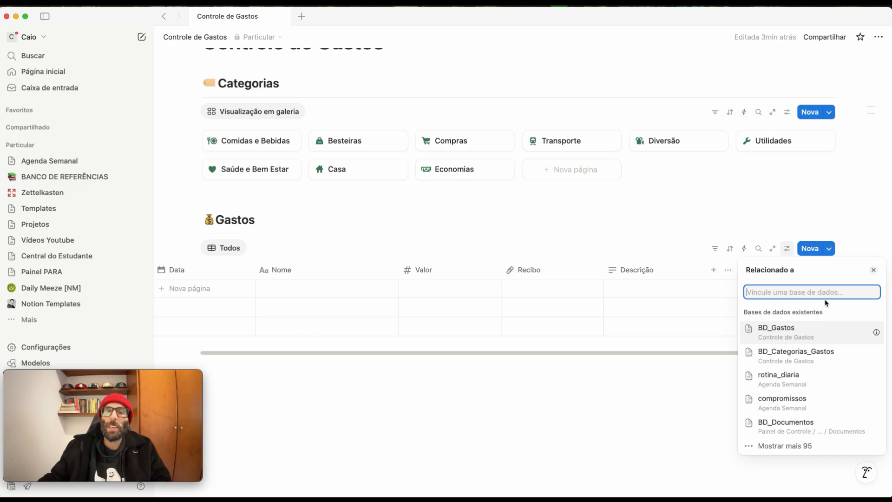
{"action": "left_click", "coordinate": [802, 361]}
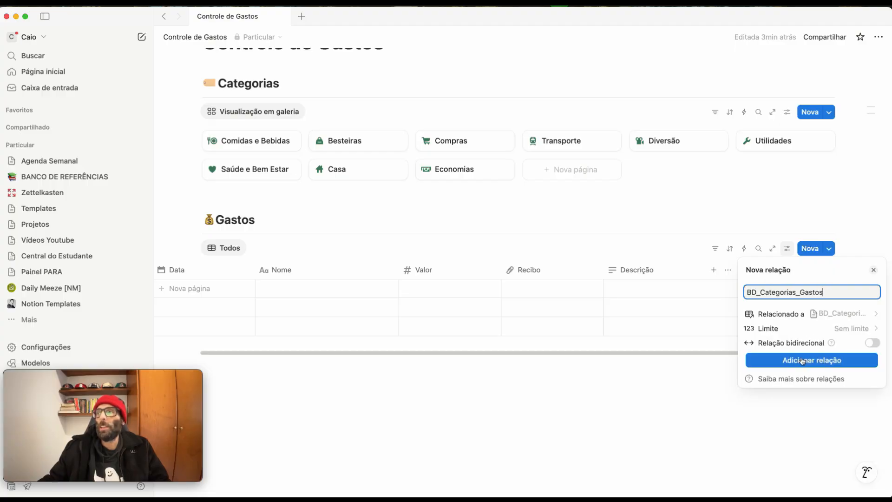
{"action": "left_click_drag", "start_coordinate": [825, 292], "coordinate": [742, 291]}
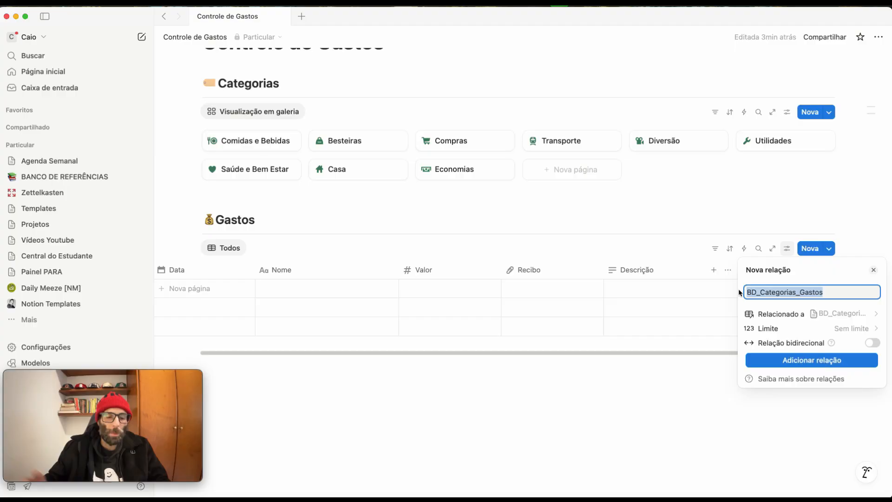
{"action": "type", "text": "Categori"}
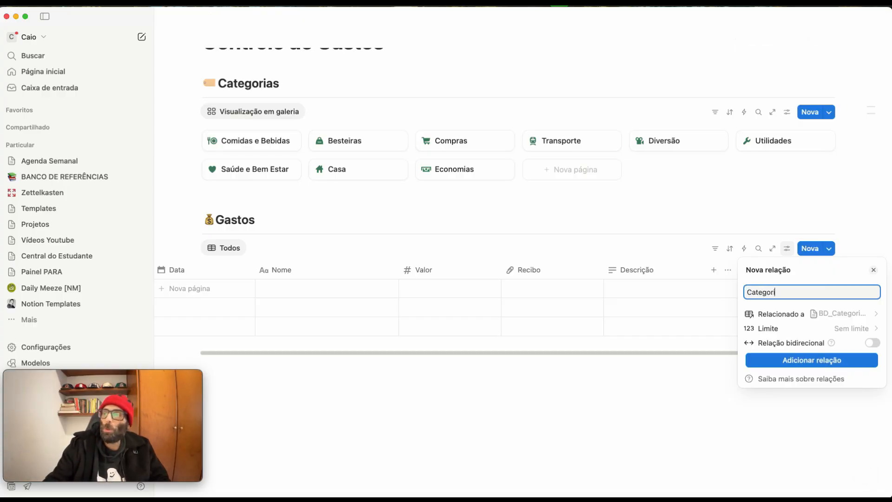
Add the relation as two-way with the related property named "Gastos", and move the "Categorias" column between "Valor" and "Recibo".
{"action": "left_click", "coordinate": [872, 342]}
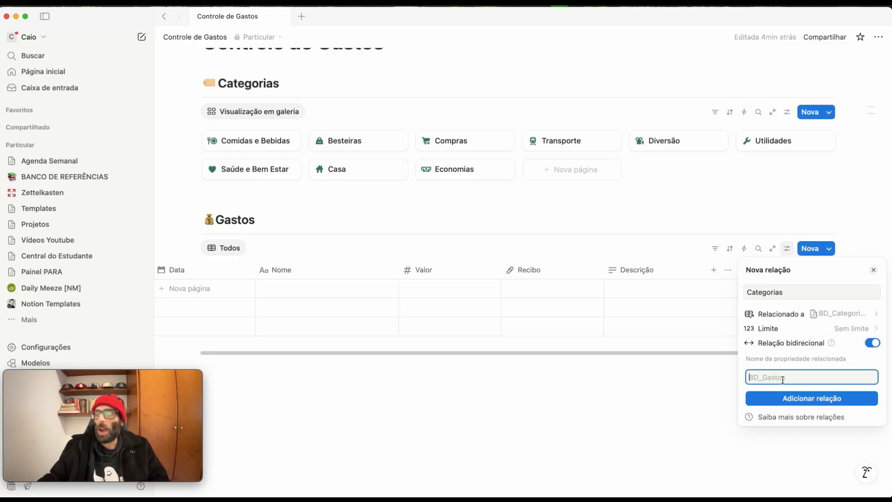
{"action": "type", "text": "Ga"}
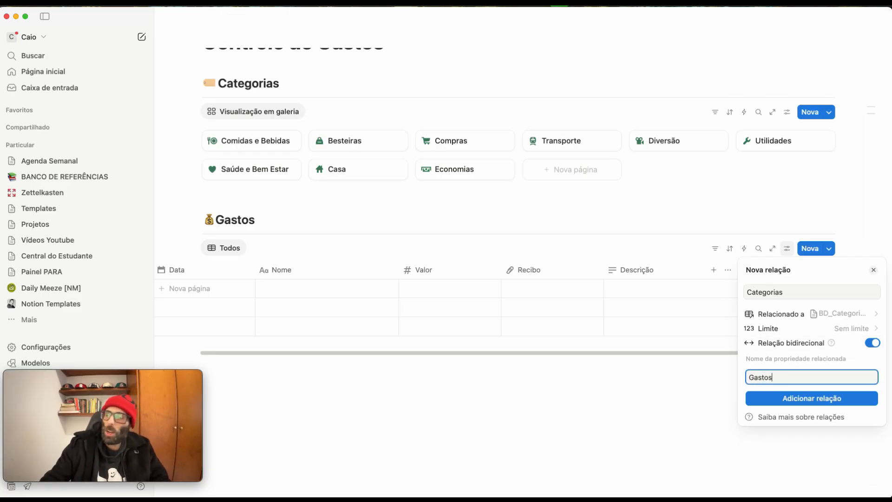
{"action": "type", "text": "stos"}
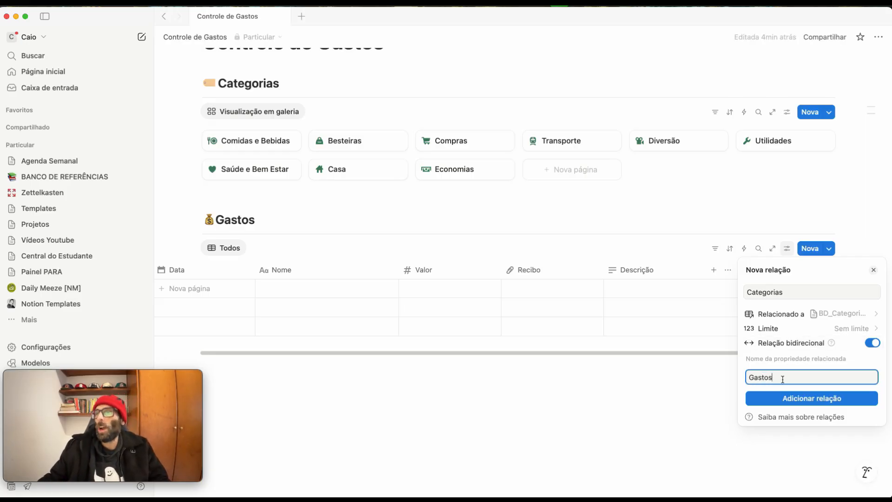
{"action": "left_click", "coordinate": [792, 399]}
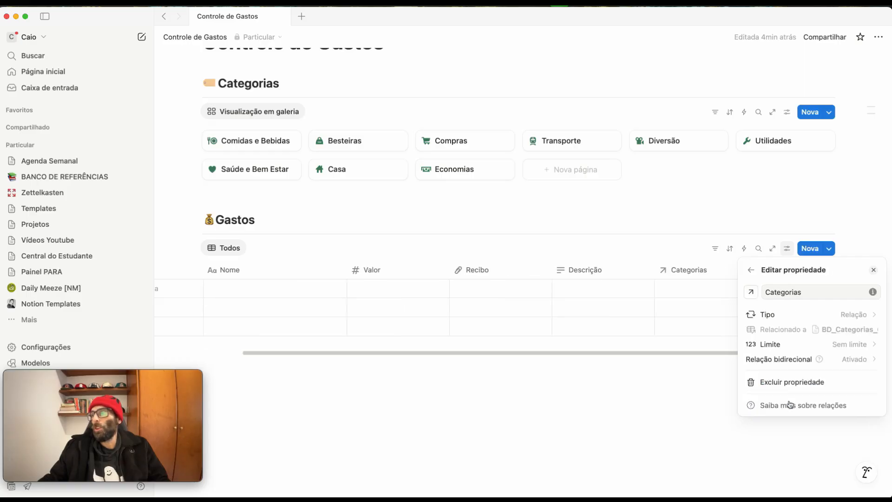
{"action": "left_click", "coordinate": [485, 387]}
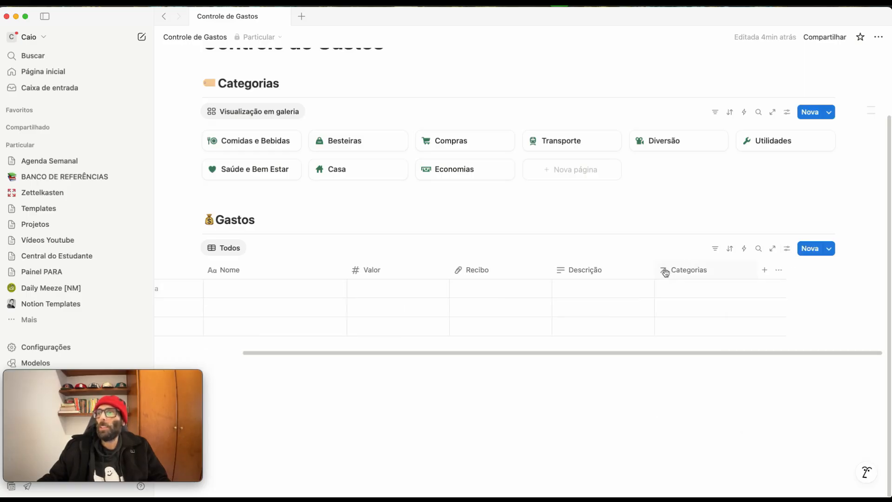
{"action": "left_click_drag", "start_coordinate": [664, 269], "coordinate": [460, 278]}
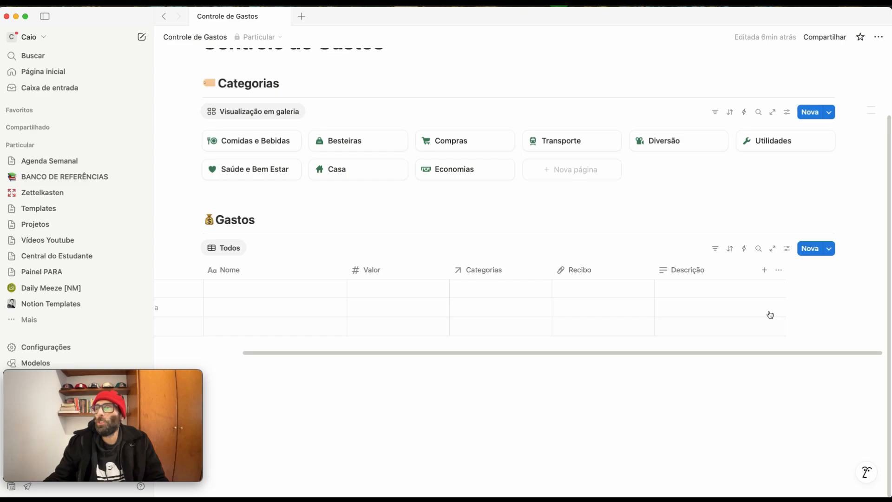
Add a formula property after "Descrição" in the Gastos table and name it "Adicionar ao Mês".
{"action": "left_click", "coordinate": [763, 269]}
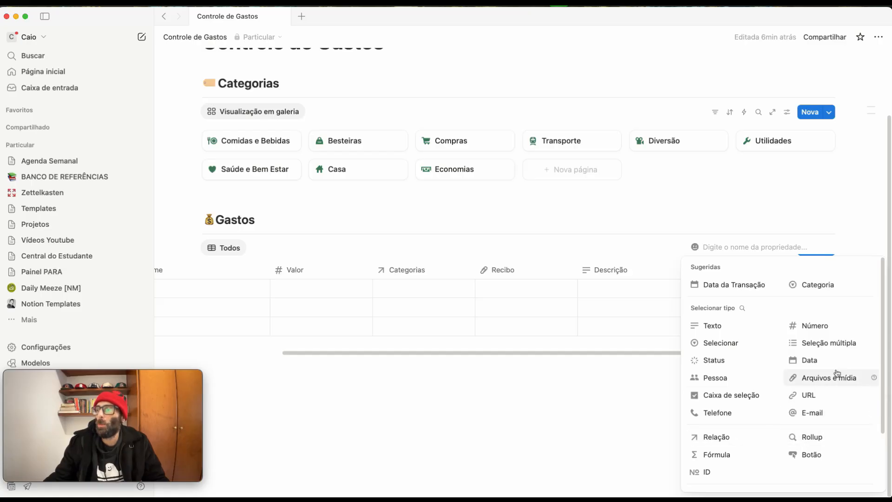
{"action": "scroll", "coordinate": [818, 372], "scroll_direction": "down", "scroll_amount": 3}
{"action": "left_click", "coordinate": [721, 377]}
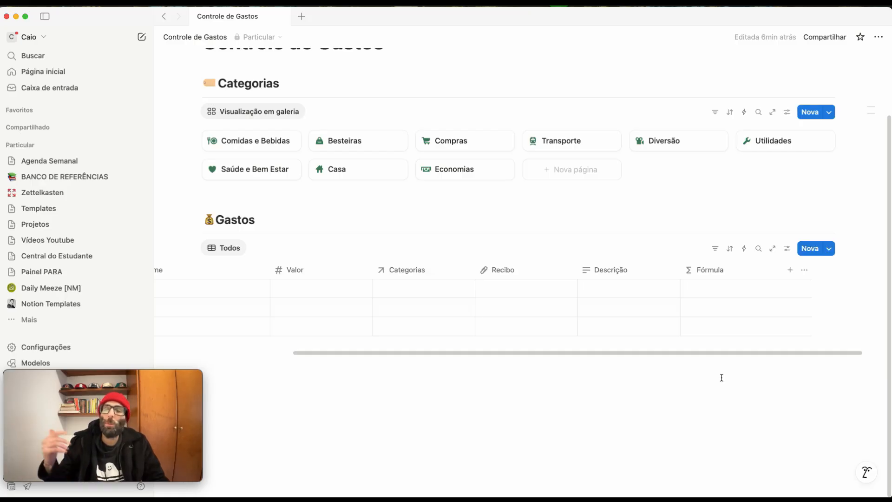
{"action": "left_click", "coordinate": [714, 271]}
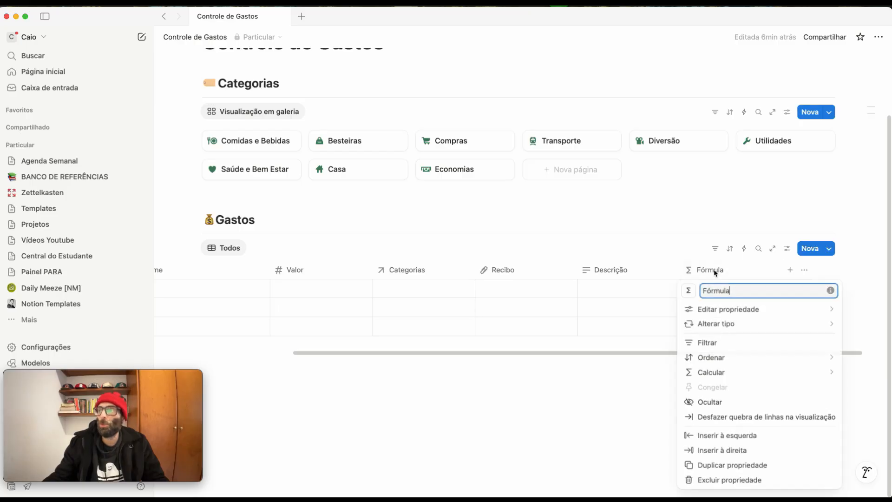
{"action": "left_click_drag", "start_coordinate": [735, 291], "coordinate": [637, 292]}
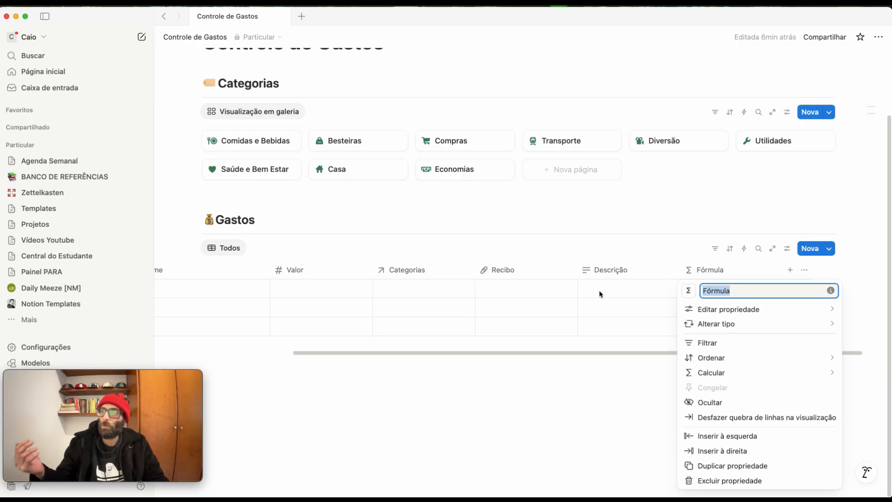
{"action": "type", "text": "Adicionar ao Mês"}
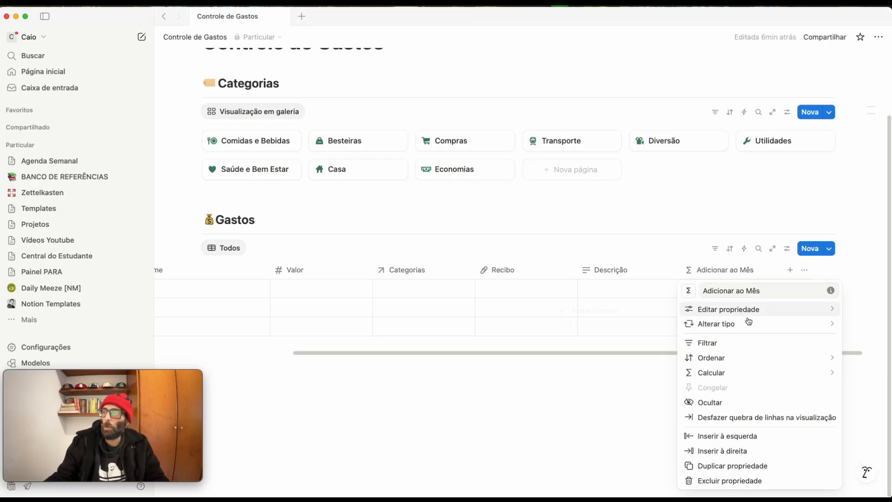
Set the "Adicionar ao Mês" formula to if(formatDate(now(), "MMMM YYYY") == formatDate(Data, "MMMM YYYY"), Valor, 0), inserting Data and Valor as property references.
{"action": "mouse_move", "coordinate": [743, 310]}
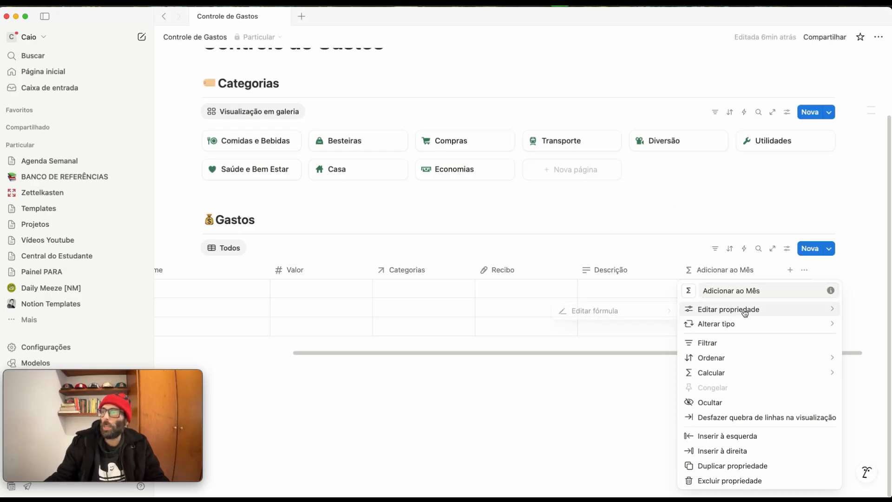
{"action": "left_click", "coordinate": [610, 315]}
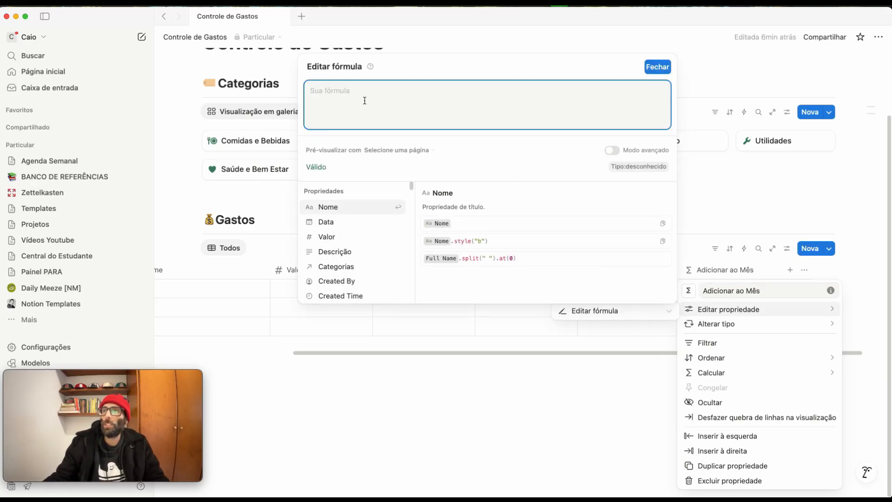
{"action": "type", "text": "if(formatDate(now(), \"MMMM YYYY\") == formatDate(Data, \"MMMM YYYY\"), Valor, 0)"}
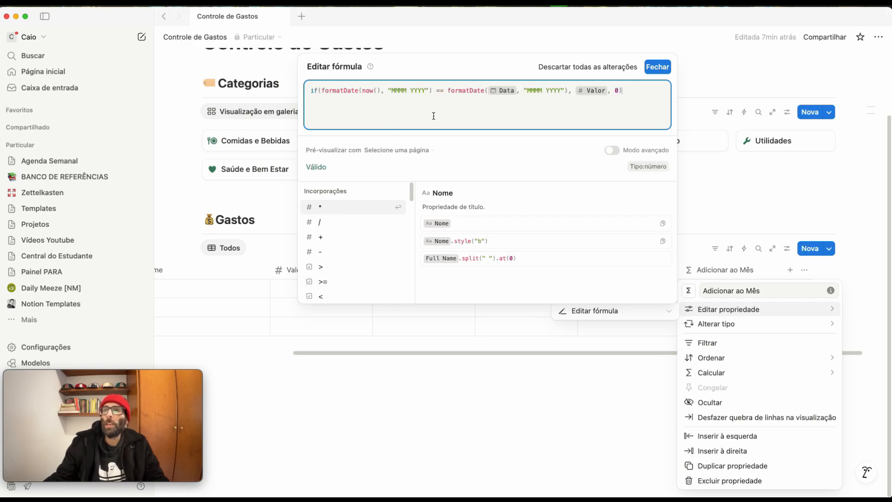
{"action": "left_click_drag", "start_coordinate": [516, 90], "coordinate": [483, 91]}
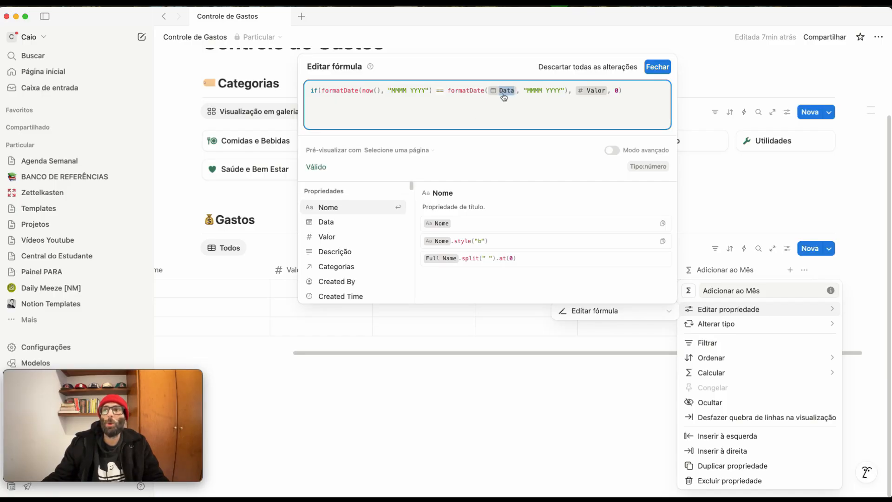
{"action": "left_click", "coordinate": [330, 226]}
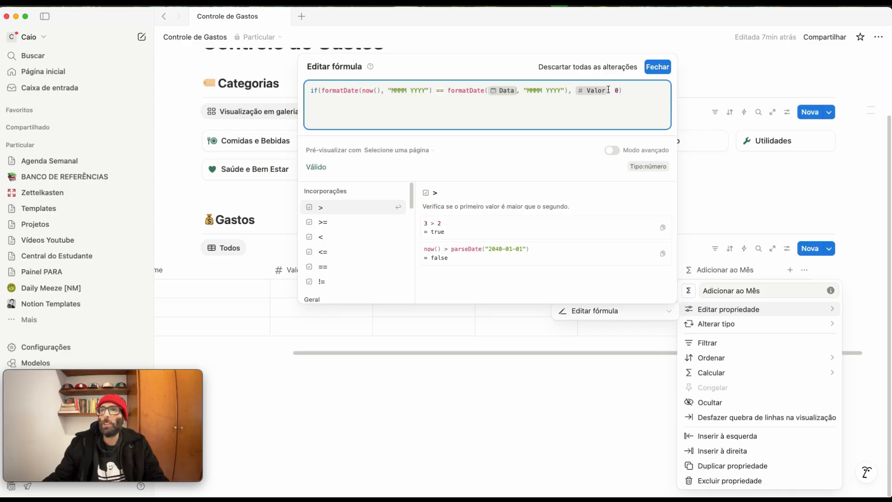
{"action": "left_click_drag", "start_coordinate": [608, 90], "coordinate": [569, 90]}
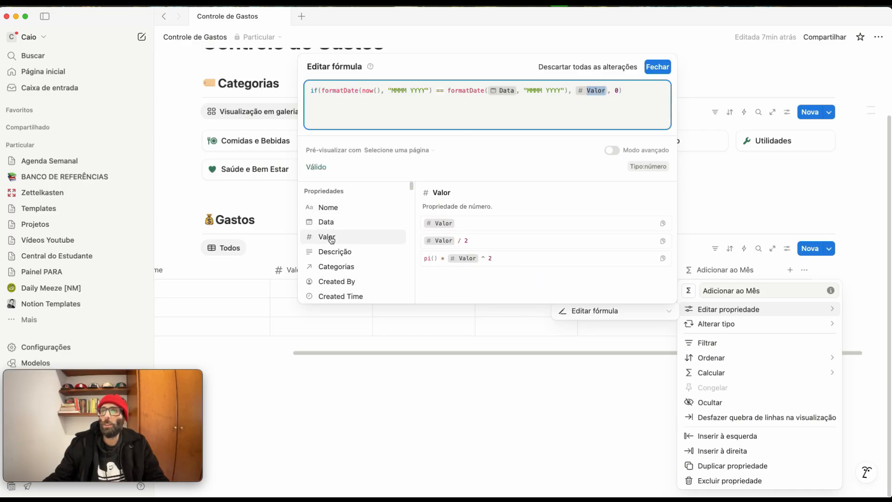
{"action": "left_click", "coordinate": [330, 239]}
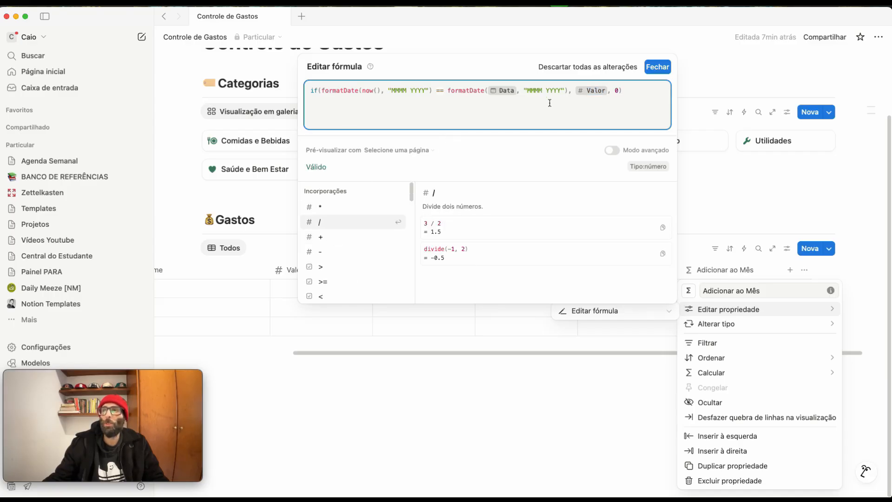
{"action": "left_click", "coordinate": [657, 66]}
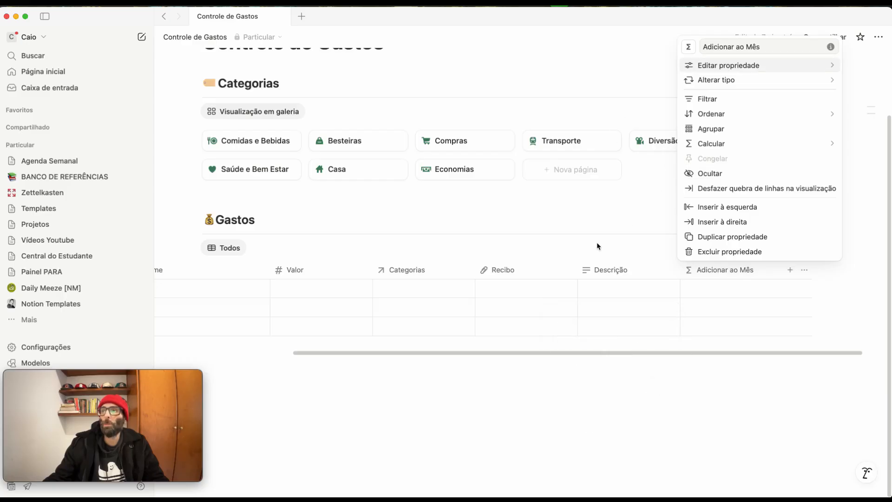
Set the number format of the "Adicionar ao Mês" property to Real (BRL).
{"action": "mouse_move", "coordinate": [740, 69]}
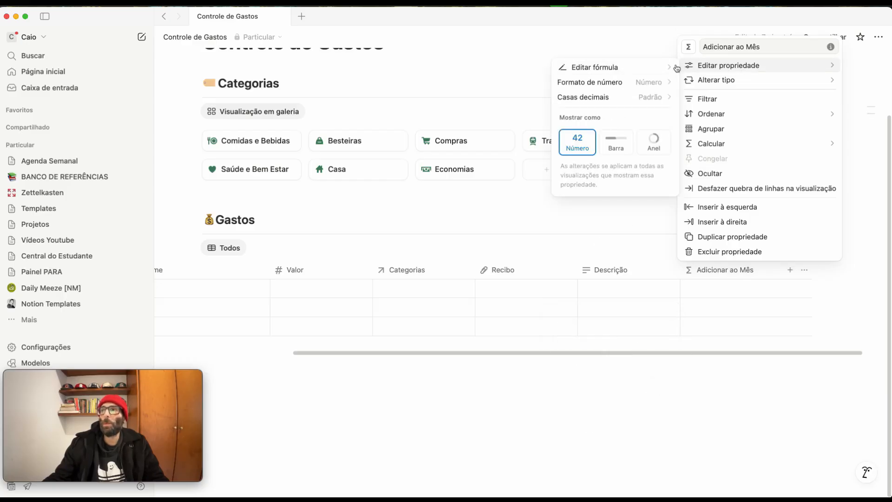
{"action": "left_click", "coordinate": [599, 85]}
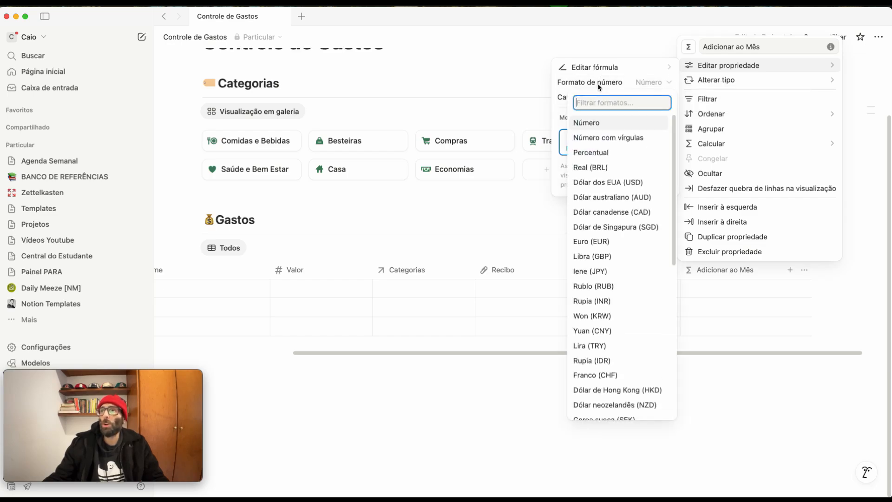
{"action": "left_click", "coordinate": [595, 168]}
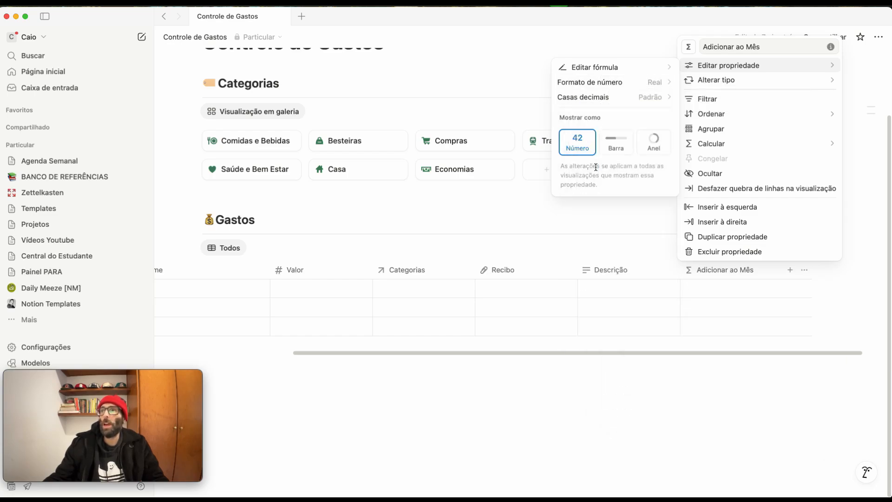
{"action": "left_click", "coordinate": [485, 62]}
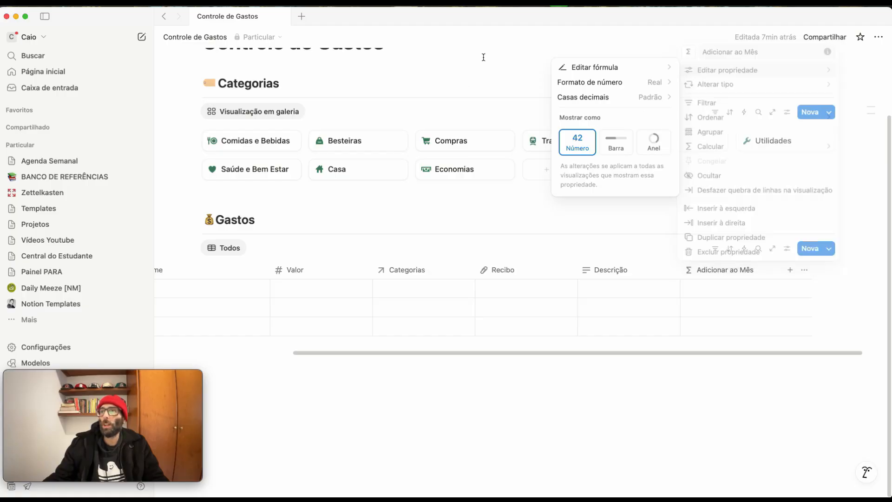
{"action": "left_click", "coordinate": [719, 274]}
{"action": "left_click", "coordinate": [718, 69]}
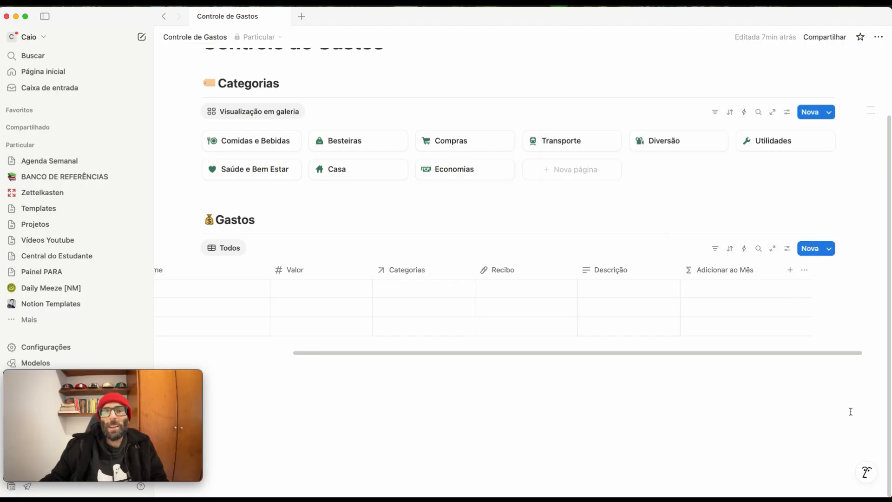
Group the "Todos" view of the Gastos table by Data per year (Ano), with the most recent first (Mais recente primeiro).
{"action": "left_click", "coordinate": [787, 253]}
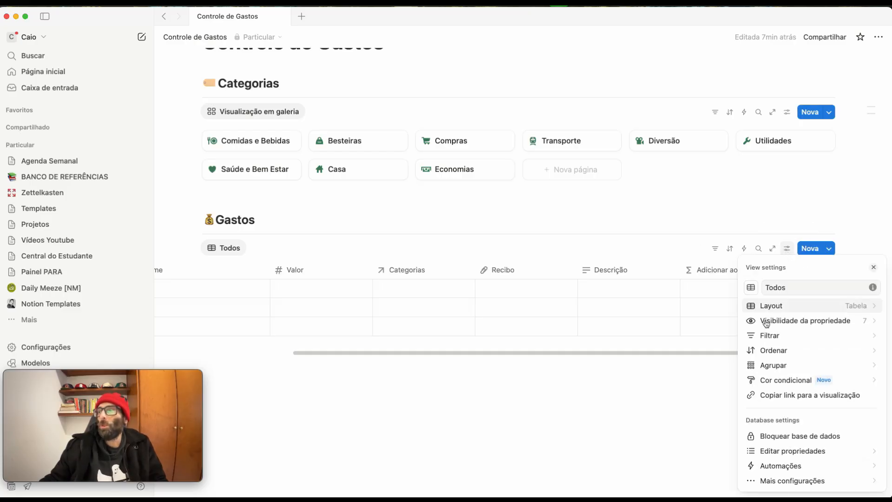
{"action": "left_click", "coordinate": [772, 365]}
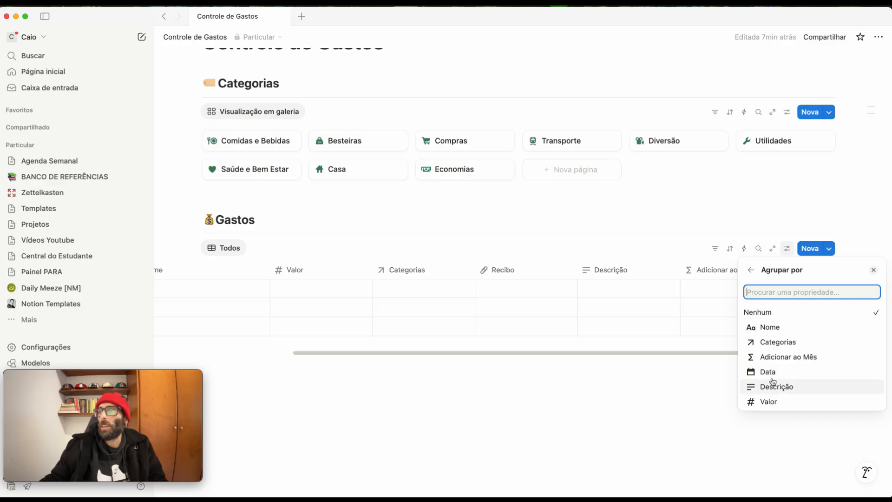
{"action": "left_click", "coordinate": [767, 371]}
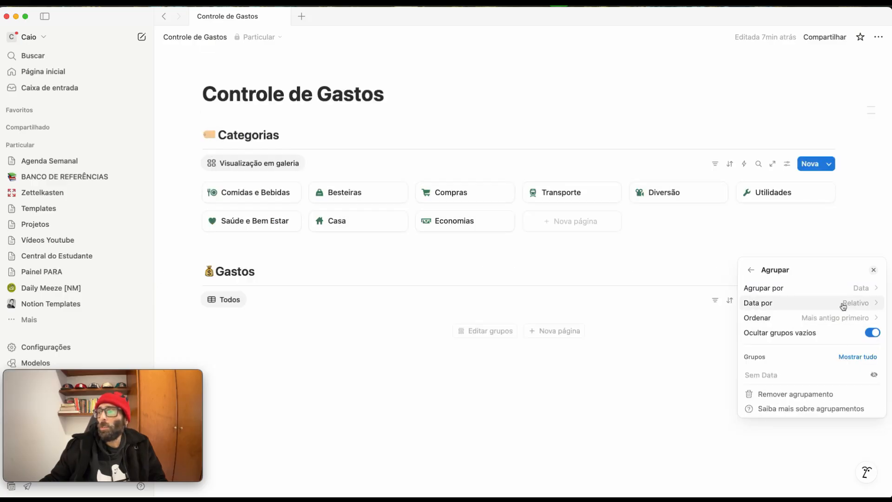
{"action": "left_click", "coordinate": [844, 304]}
{"action": "left_click", "coordinate": [784, 381]}
{"action": "left_click", "coordinate": [836, 319]}
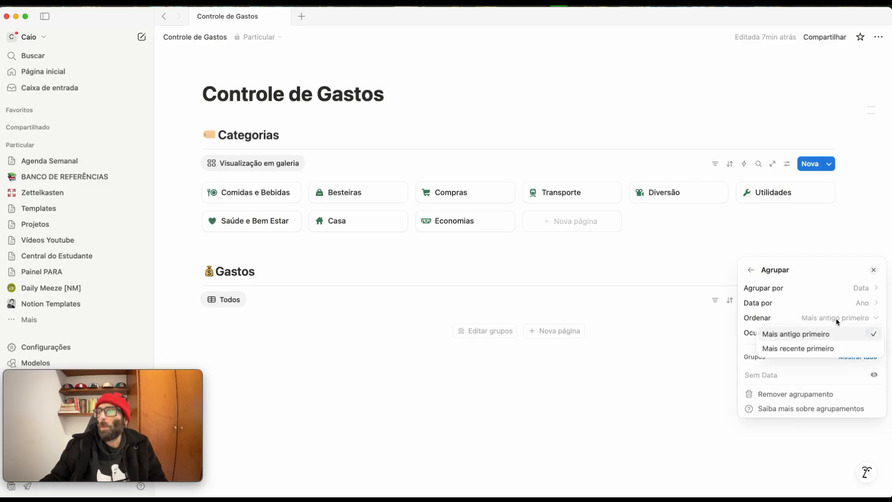
{"action": "left_click", "coordinate": [804, 351]}
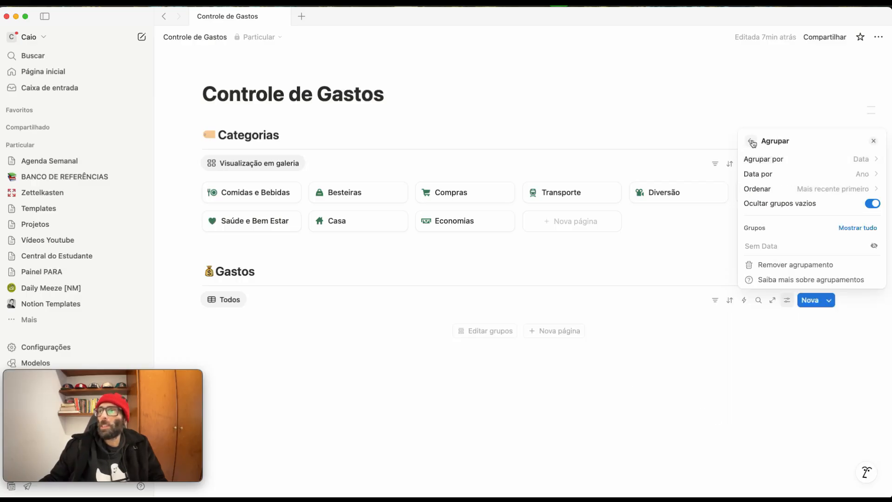
{"action": "left_click", "coordinate": [749, 140]}
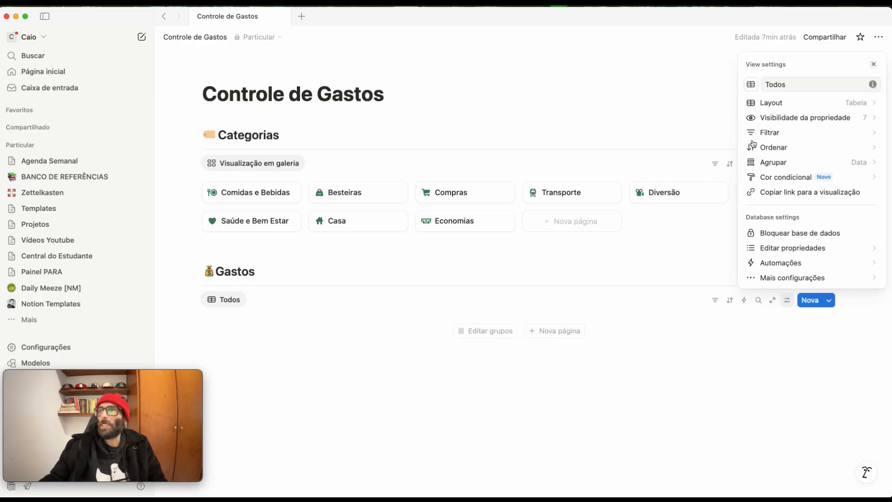
Hide the Adicionar ao Mês and Recibo properties in the Todos view of the Gastos table.
{"action": "left_click", "coordinate": [798, 118]}
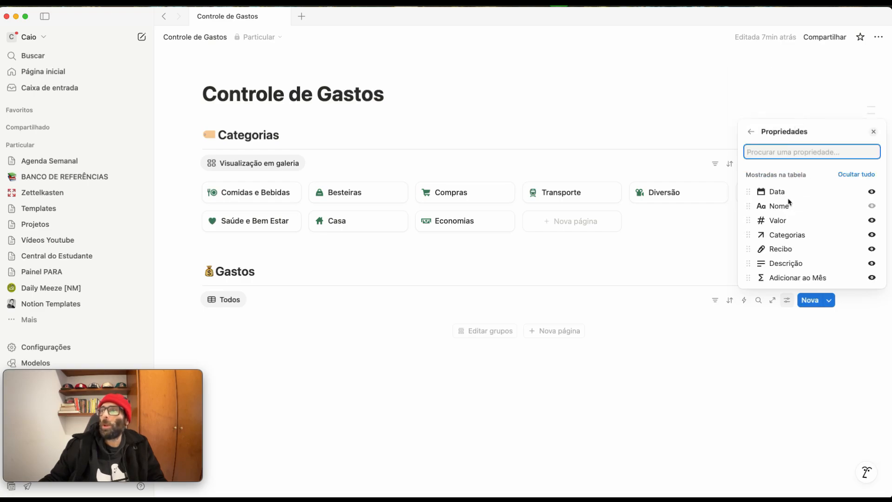
{"action": "left_click", "coordinate": [871, 278]}
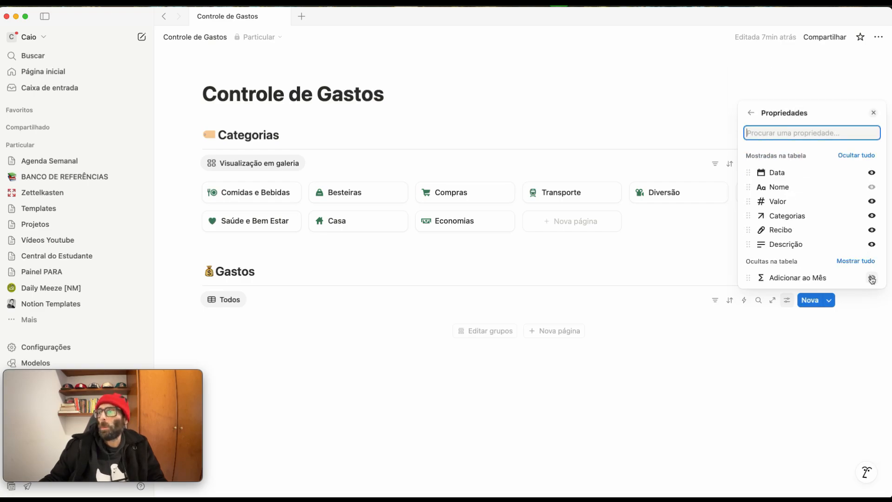
{"action": "left_click", "coordinate": [871, 230]}
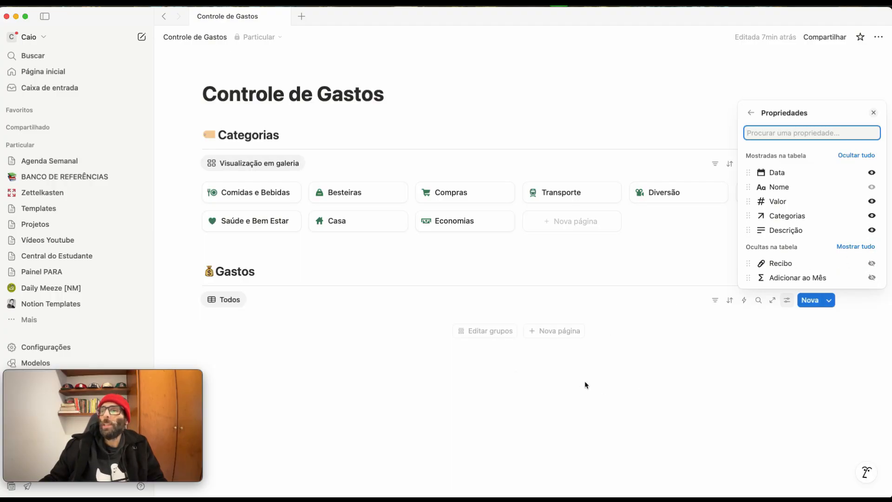
{"action": "left_click", "coordinate": [468, 360]}
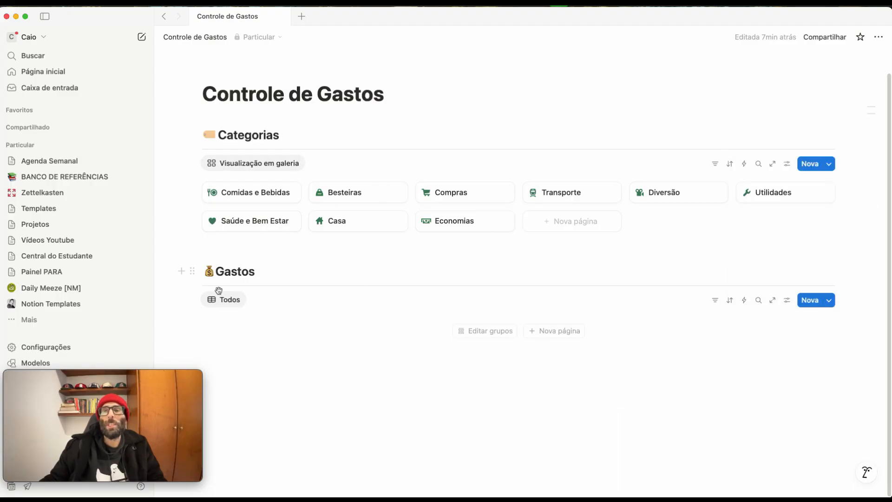
Rename the Todos view of the Gastos table as Anual.
{"action": "left_click", "coordinate": [231, 302]}
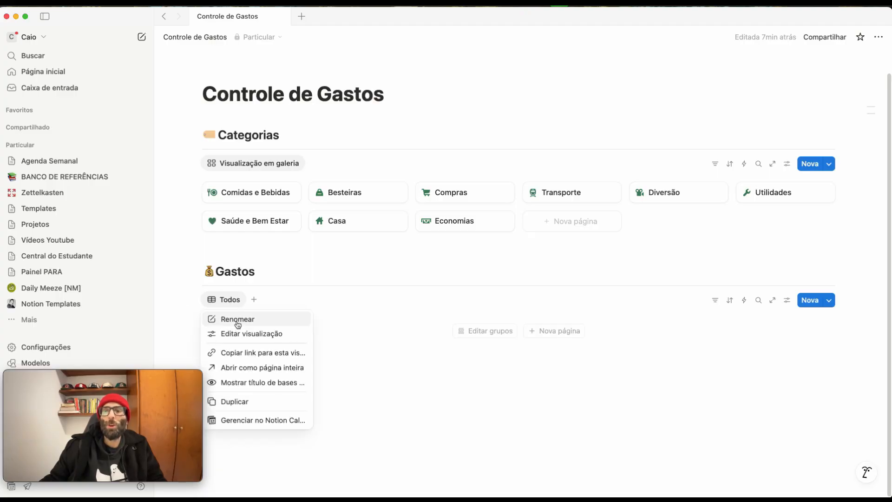
{"action": "left_click", "coordinate": [238, 322]}
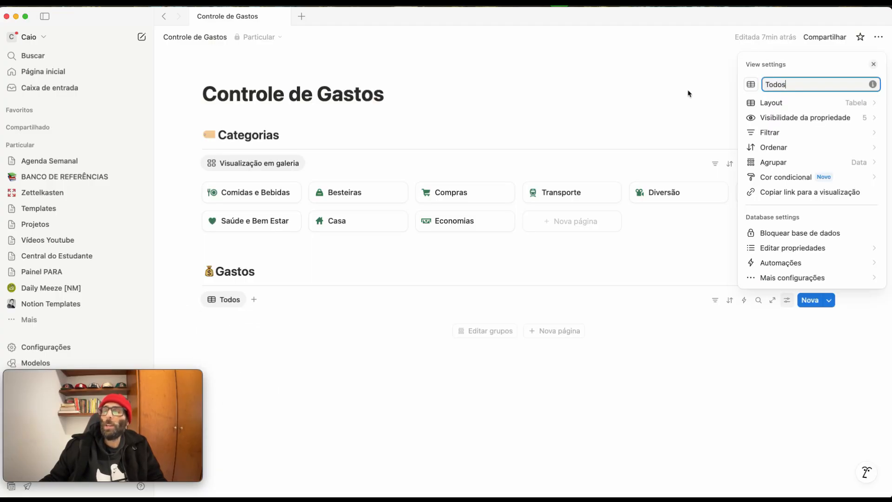
{"action": "double_click", "coordinate": [810, 85]}
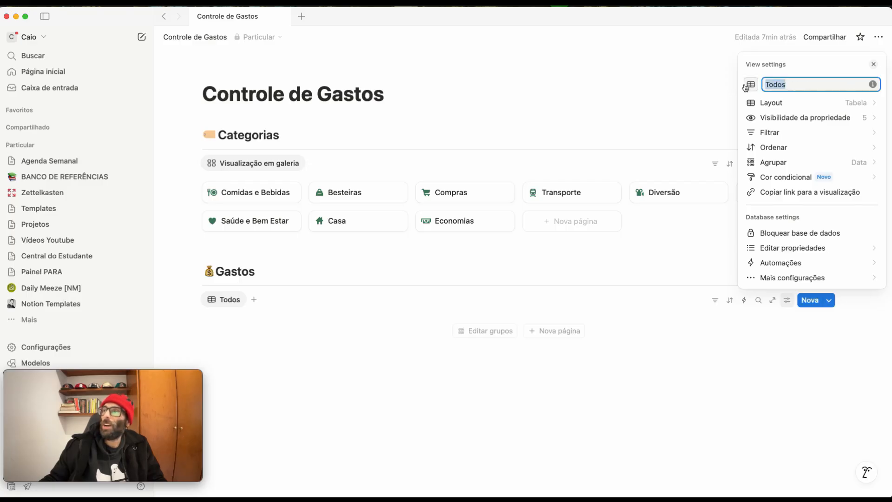
{"action": "type", "text": "Anual"}
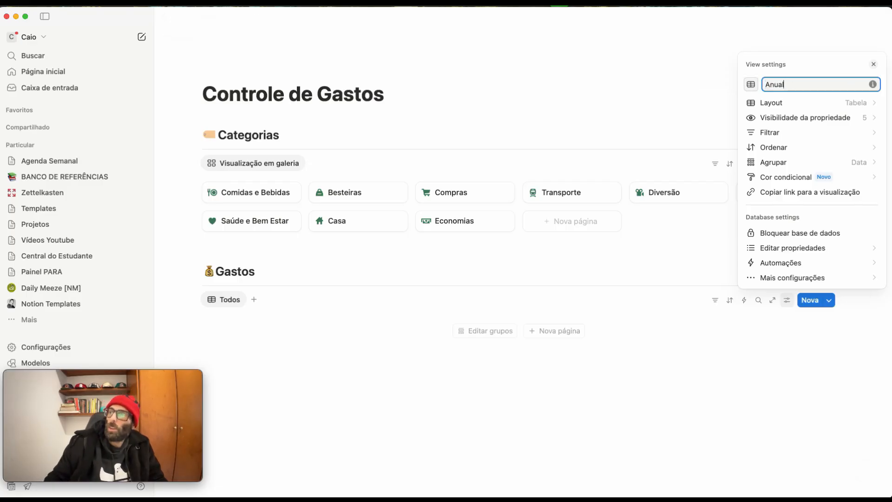
{"action": "left_click", "coordinate": [422, 384]}
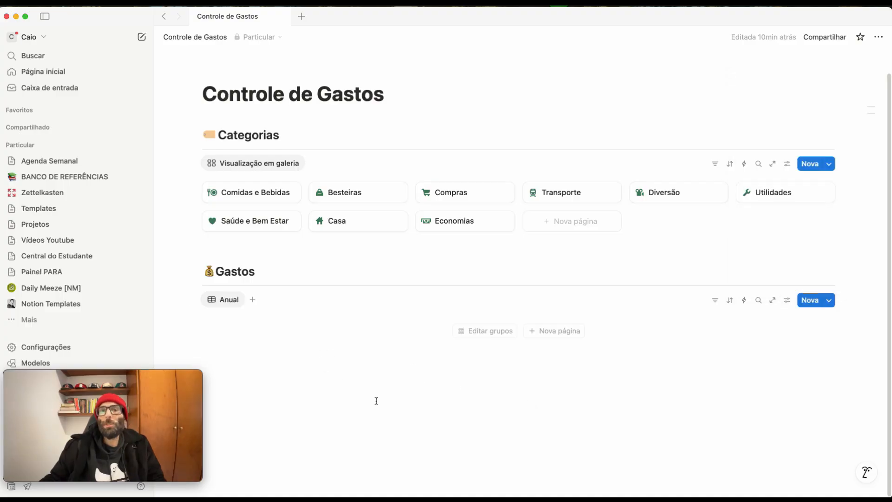
Duplicate the Anual view of the Gastos table and name the copy Mensal.
{"action": "left_click", "coordinate": [228, 302]}
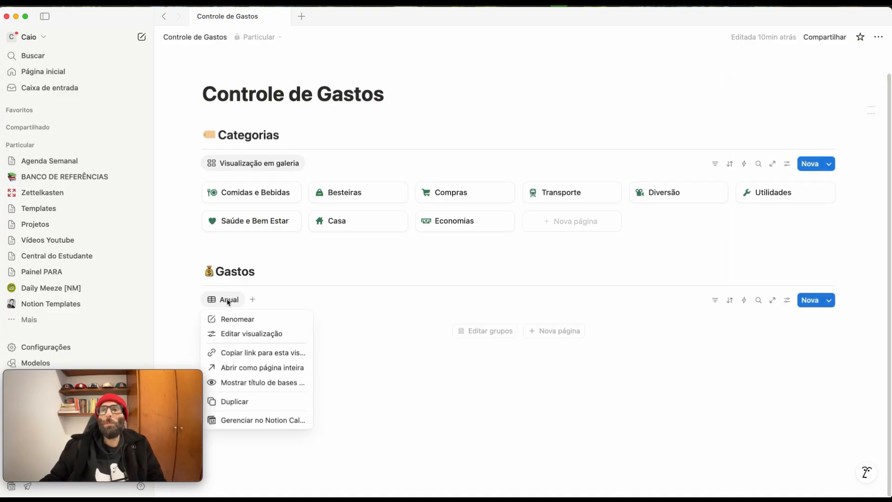
{"action": "left_click", "coordinate": [273, 402]}
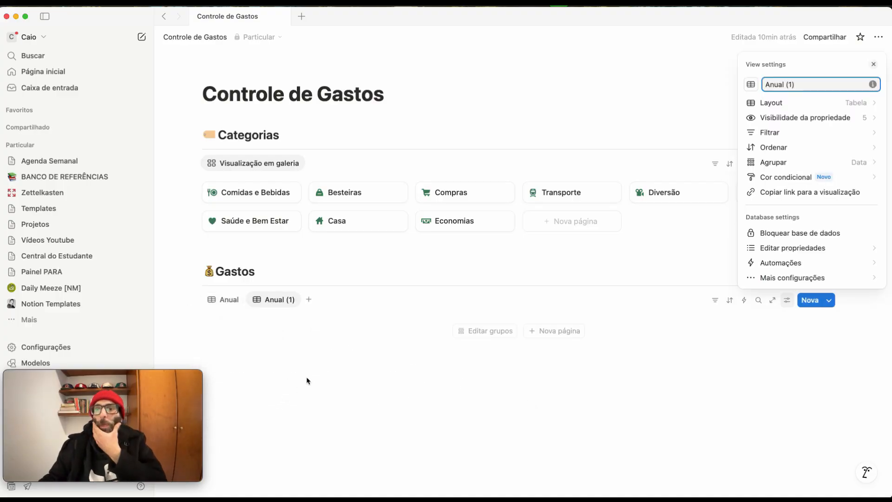
{"action": "left_click_drag", "start_coordinate": [820, 84], "coordinate": [723, 84]}
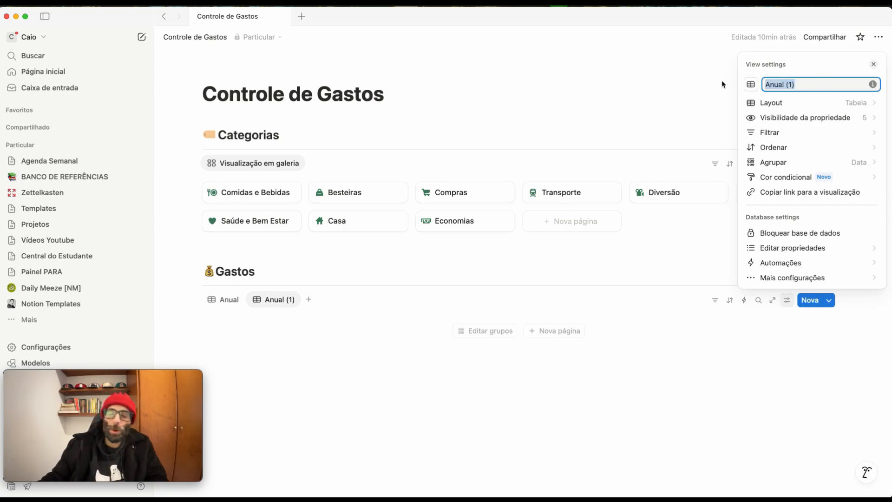
{"action": "type", "text": "Mensal"}
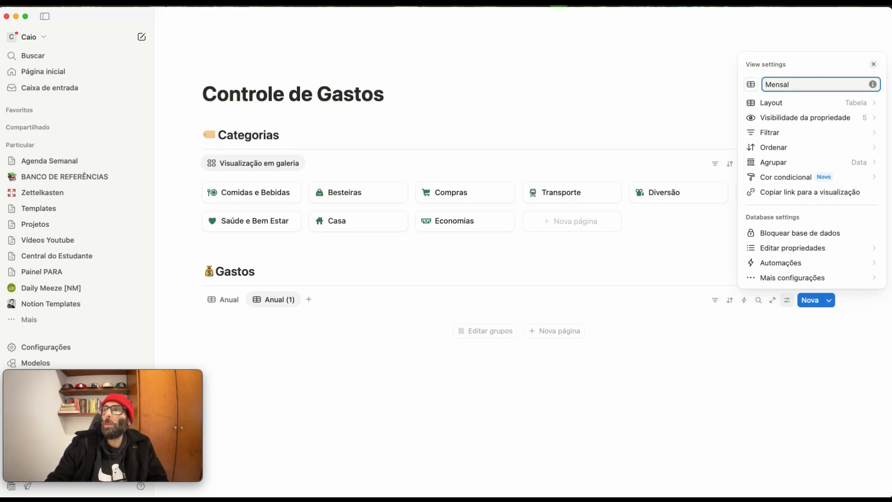
Change the date grouping of the Mensal view to month (Mês).
{"action": "left_click", "coordinate": [775, 165]}
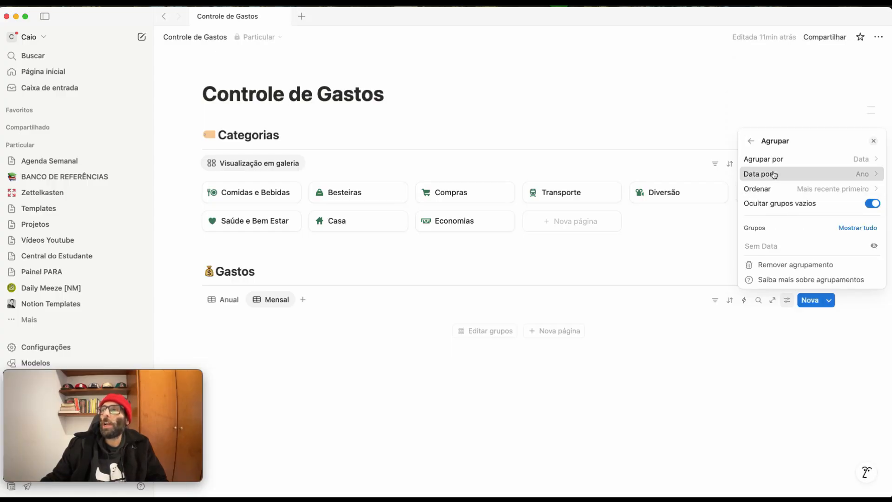
{"action": "left_click", "coordinate": [774, 174]}
{"action": "left_click", "coordinate": [779, 234]}
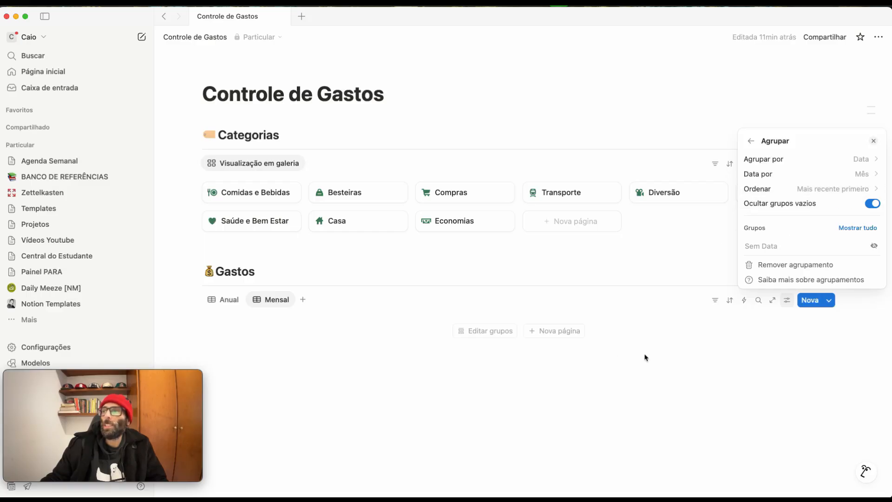
{"action": "left_click", "coordinate": [542, 390]}
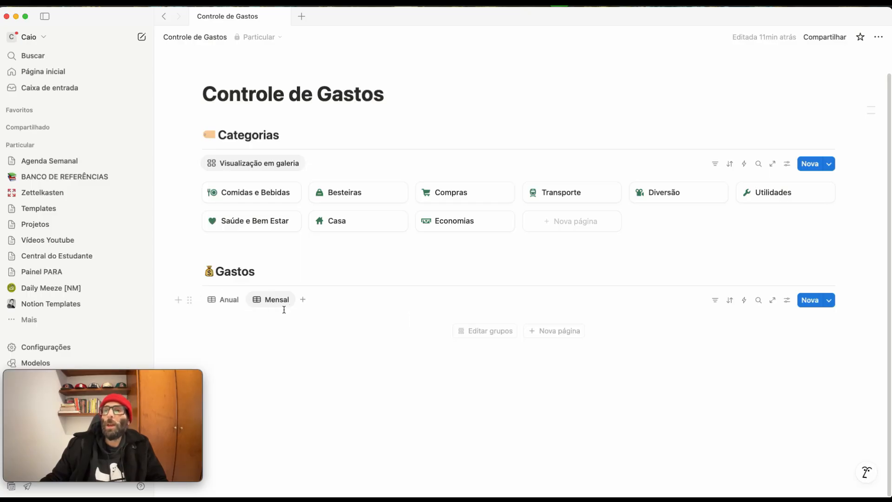
Add a calendar view named Calendário to the Gastos database and look over its month grid.
{"action": "left_click", "coordinate": [303, 302]}
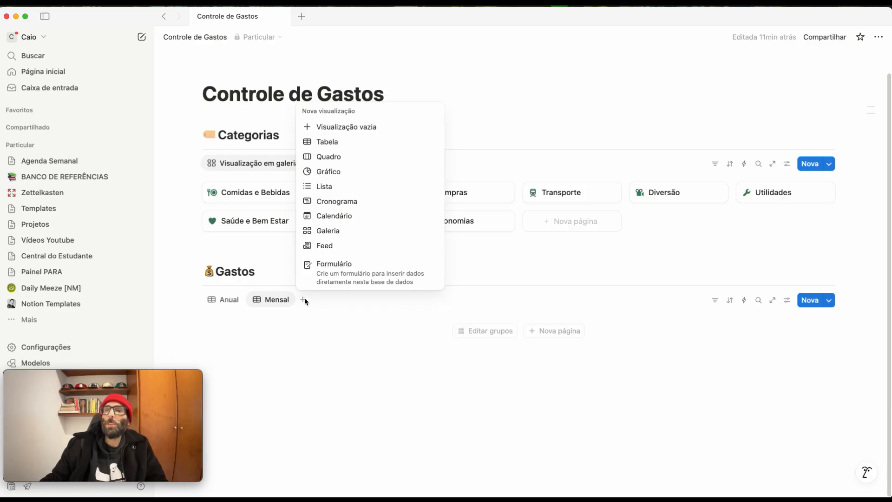
{"action": "left_click", "coordinate": [341, 216]}
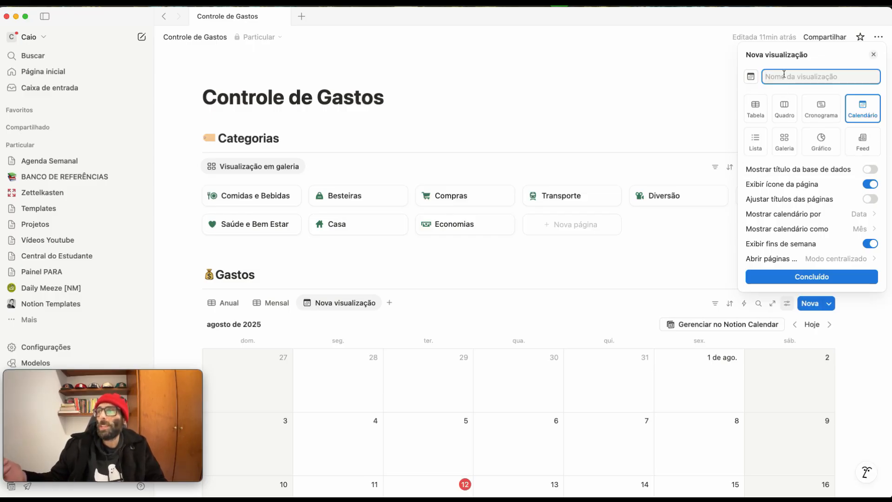
{"action": "type", "text": "Calendário"}
{"action": "key", "text": "Return"}
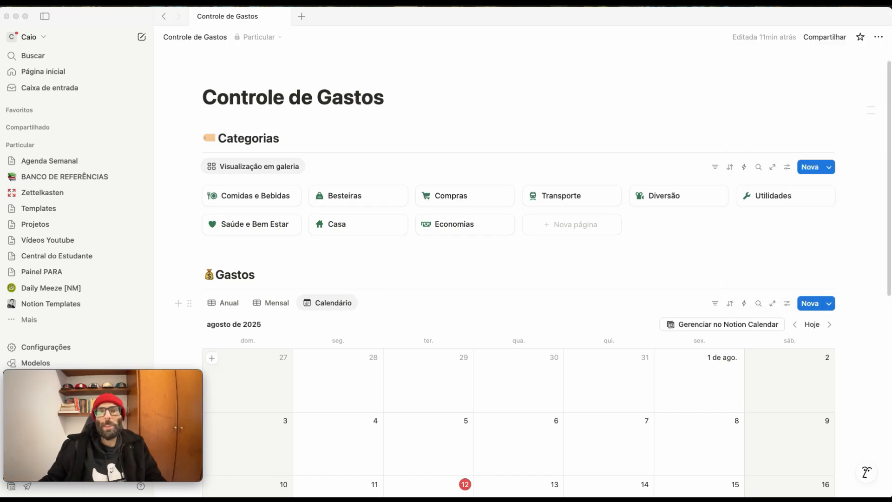
{"action": "scroll", "coordinate": [436, 320], "scroll_direction": "down", "scroll_amount": 5}
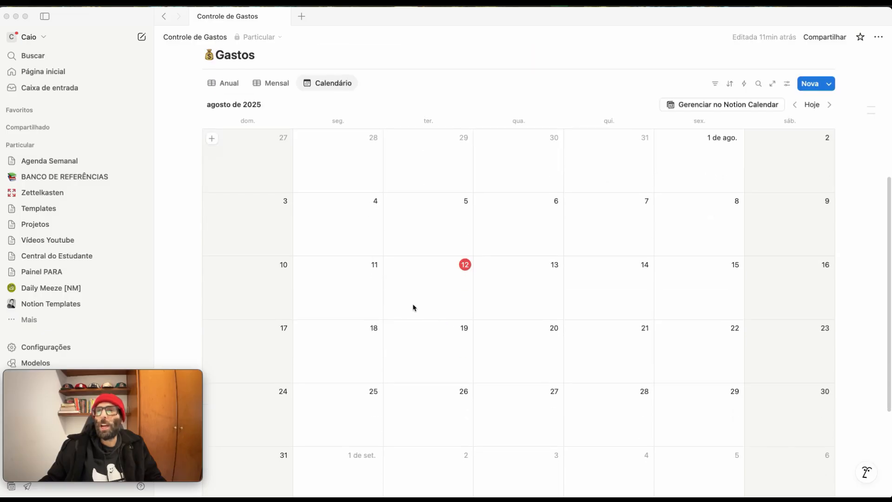
{"action": "scroll", "coordinate": [377, 260], "scroll_direction": "up", "scroll_amount": 6}
{"action": "scroll", "coordinate": [413, 284], "scroll_direction": "down", "scroll_amount": 1}
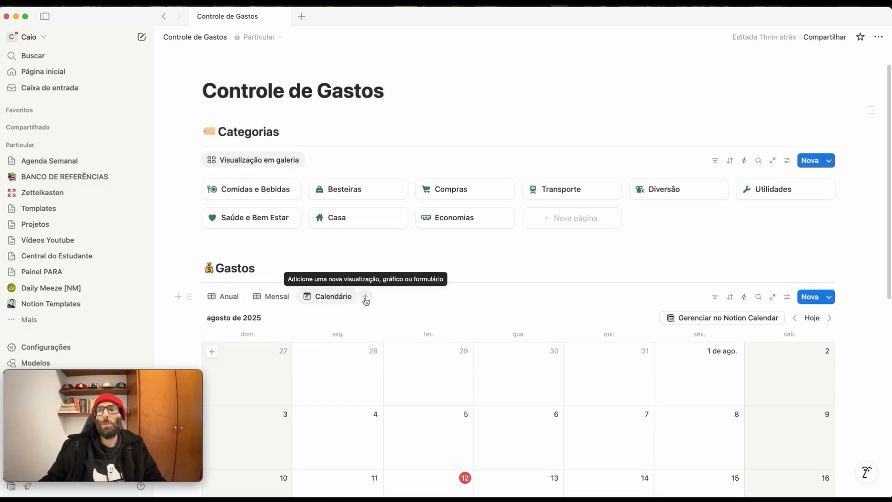
Add a list view named Diário to the Gastos database.
{"action": "left_click", "coordinate": [366, 297]}
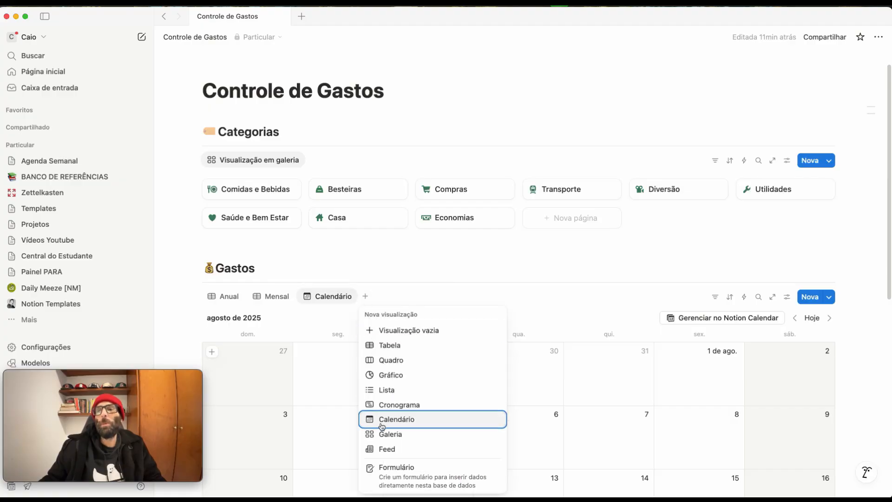
{"action": "left_click", "coordinate": [371, 389]}
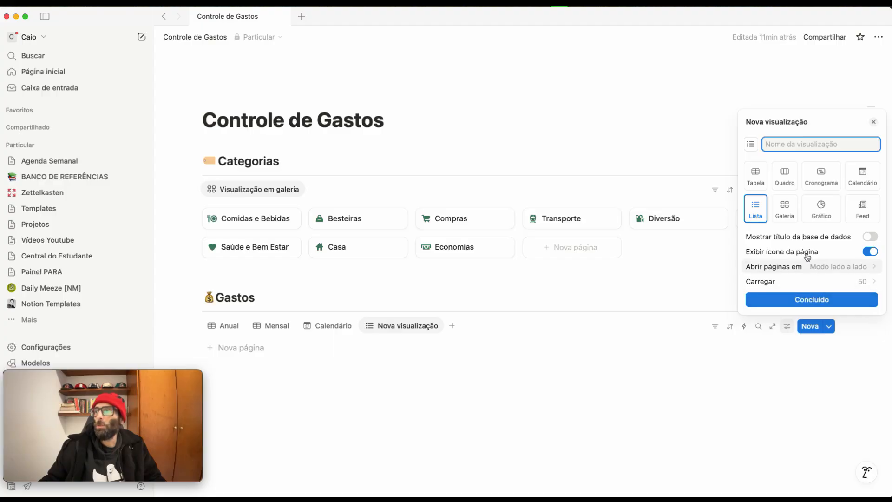
{"action": "type", "text": "D"}
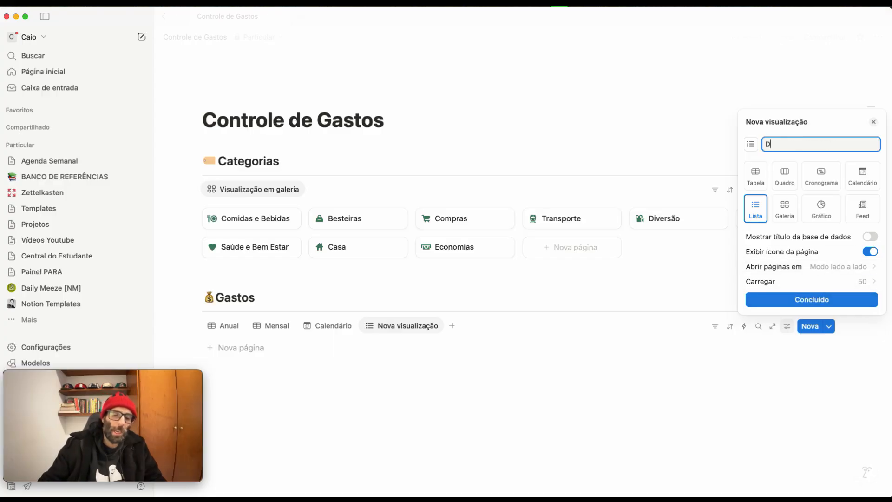
{"action": "type", "text": "iário"}
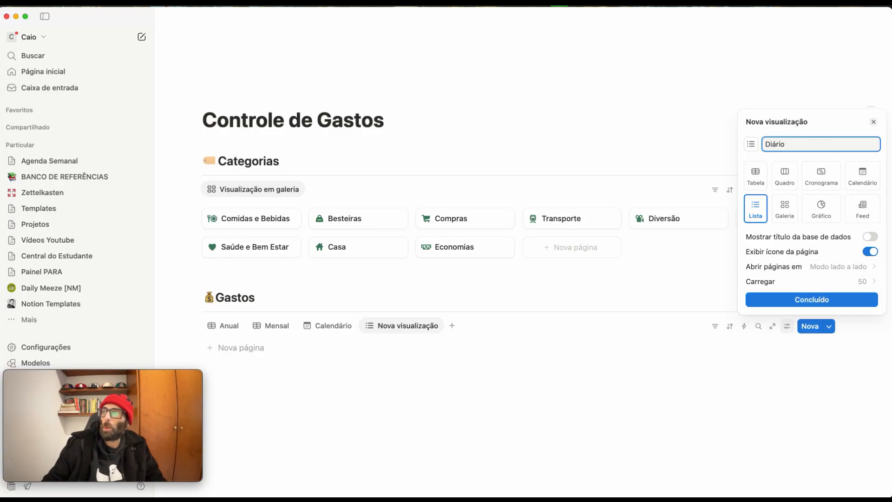
{"action": "left_click", "coordinate": [799, 300]}
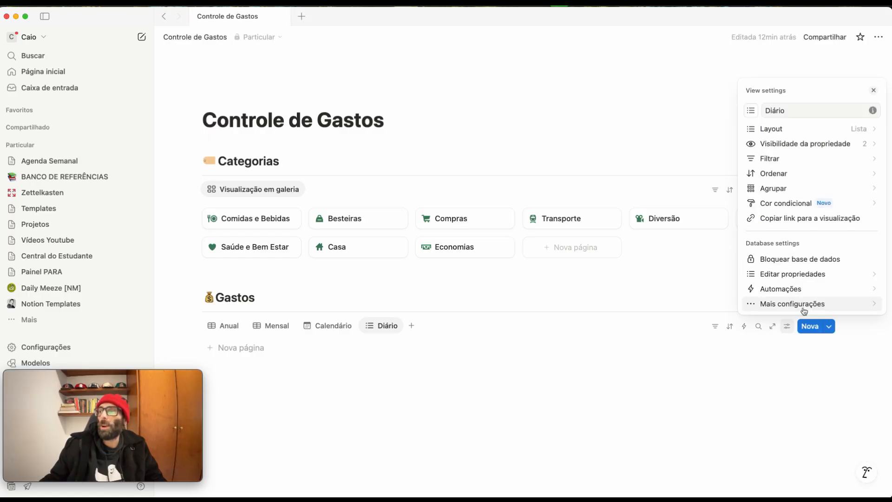
Show Categorias and Valor in the Diário list and order the properties as Nome, Categorias, Valor, Data.
{"action": "left_click", "coordinate": [786, 143]}
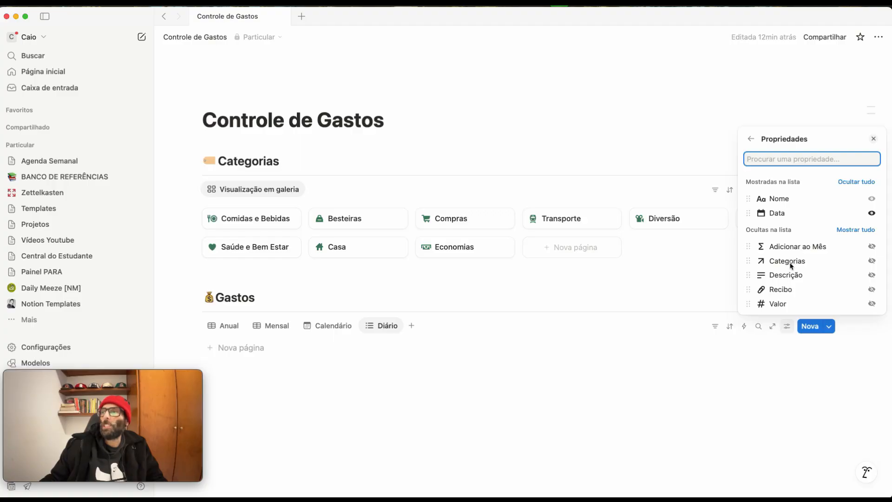
{"action": "left_click", "coordinate": [871, 261]}
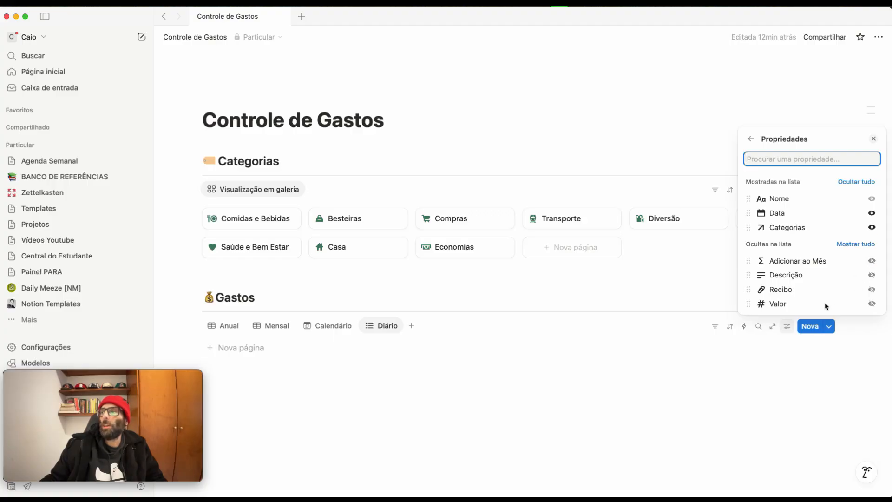
{"action": "left_click", "coordinate": [869, 305]}
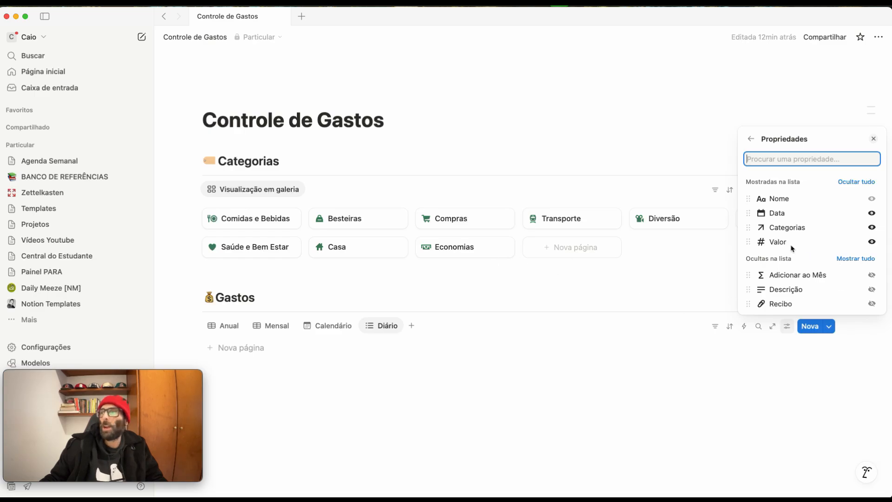
{"action": "left_click_drag", "start_coordinate": [775, 245], "coordinate": [774, 215]}
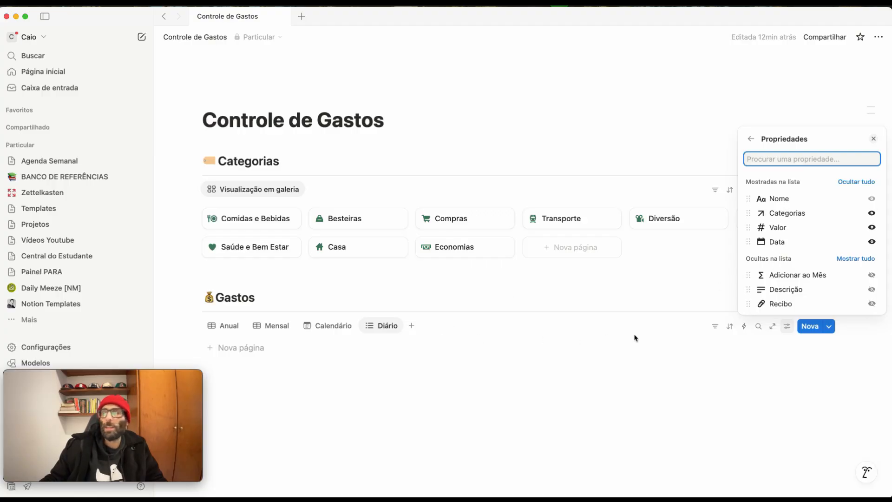
{"action": "left_click", "coordinate": [751, 139]}
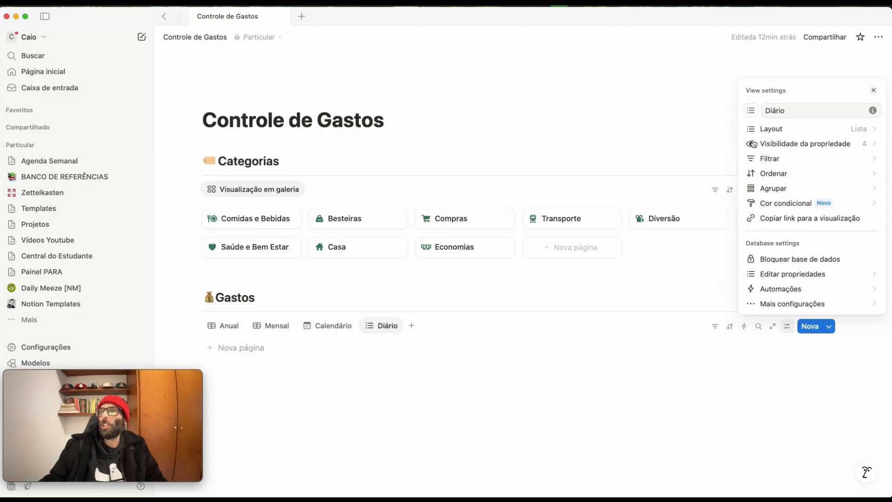
Group the Diário view by Data per day (Dia), with the most recent first (Mais recente primeiro).
{"action": "left_click", "coordinate": [781, 192]}
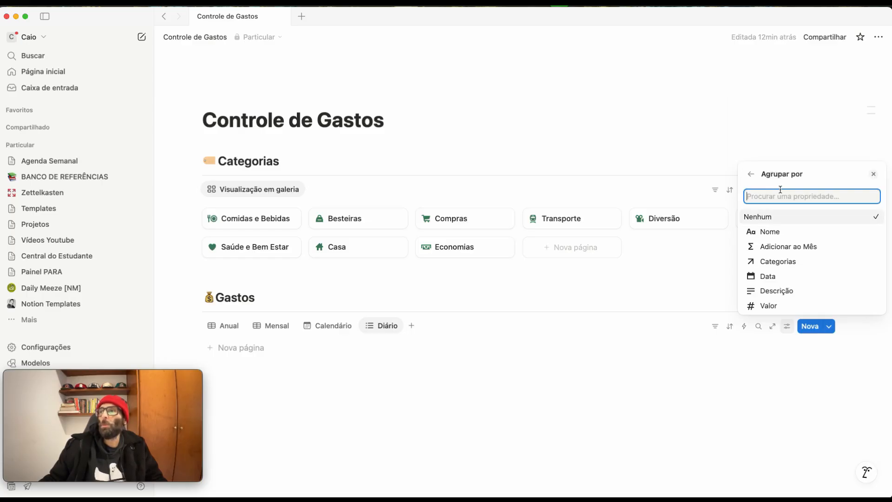
{"action": "left_click", "coordinate": [779, 278]}
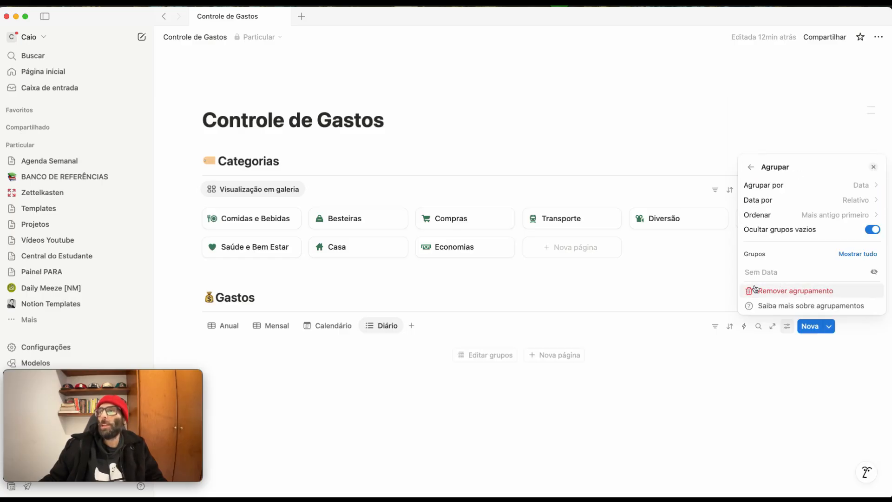
{"action": "left_click", "coordinate": [861, 203]}
{"action": "left_click", "coordinate": [812, 230]}
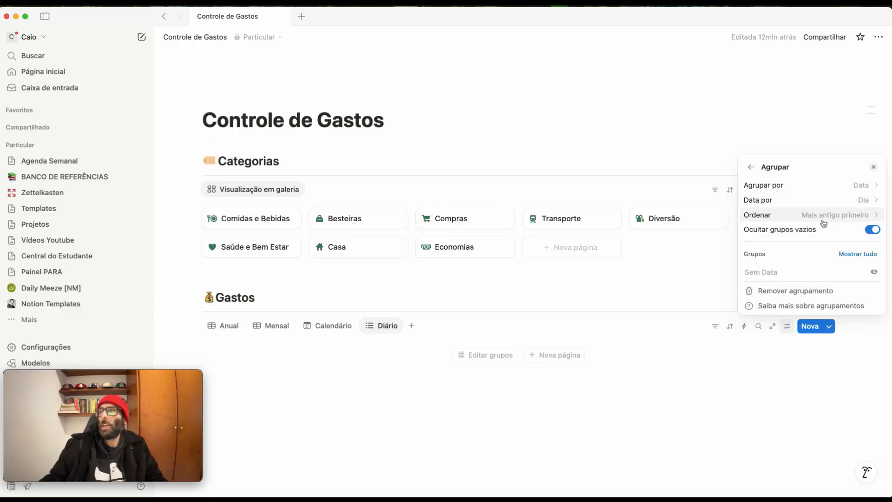
{"action": "left_click", "coordinate": [822, 217]}
{"action": "left_click", "coordinate": [812, 245]}
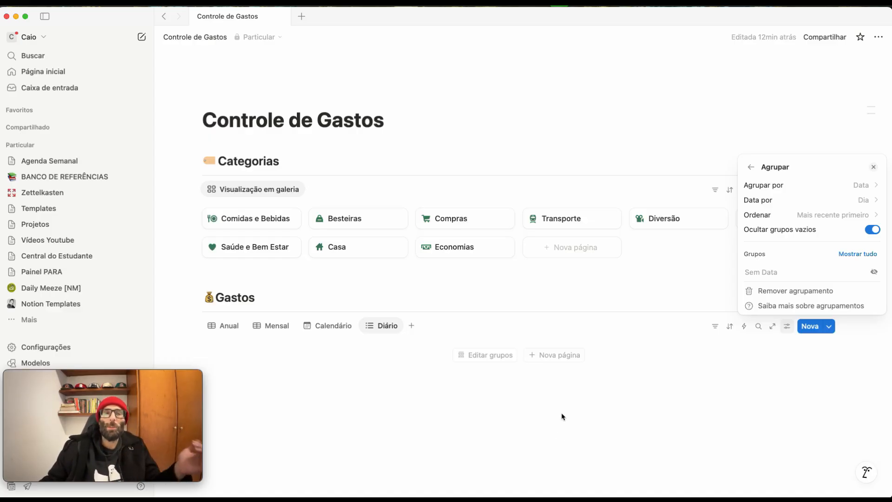
Reorder the Gastos database views as Diário, Mensal, Calendário, Anual.
{"action": "left_click", "coordinate": [364, 408]}
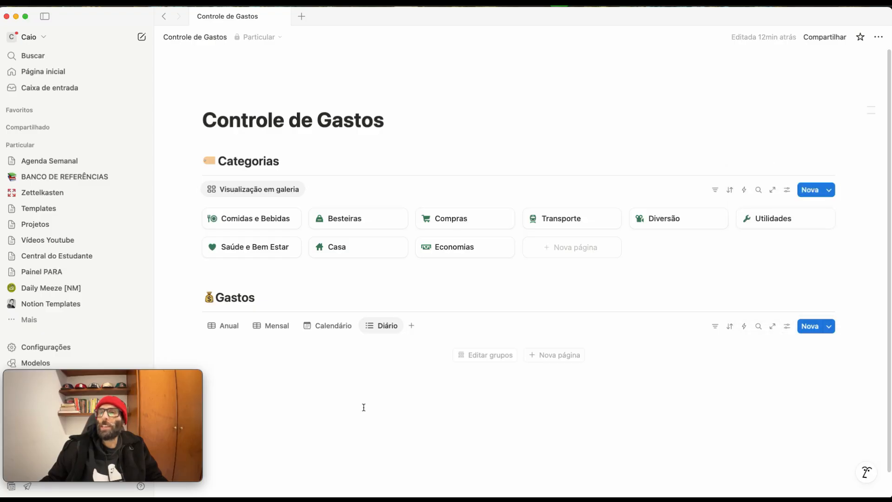
{"action": "left_click_drag", "start_coordinate": [375, 334], "coordinate": [219, 330]}
{"action": "left_click_drag", "start_coordinate": [369, 327], "coordinate": [311, 332]}
{"action": "left_click_drag", "start_coordinate": [388, 331], "coordinate": [245, 330]}
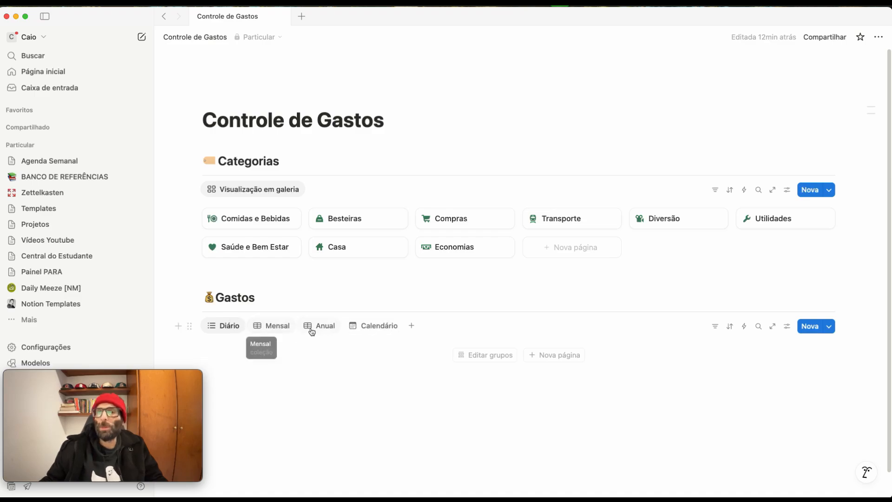
{"action": "left_click_drag", "start_coordinate": [325, 327], "coordinate": [381, 334]}
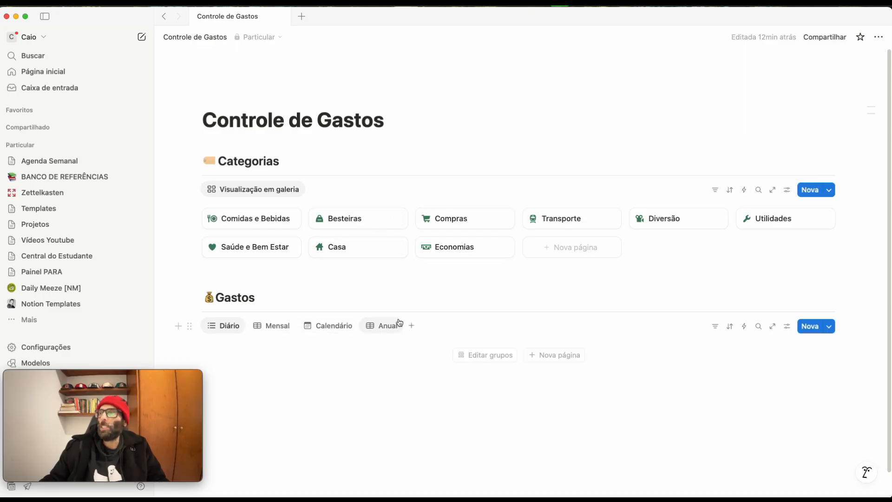
Add a Rollup property named "Gasto esse Mês" to the Categorias database.
{"action": "left_click", "coordinate": [789, 191]}
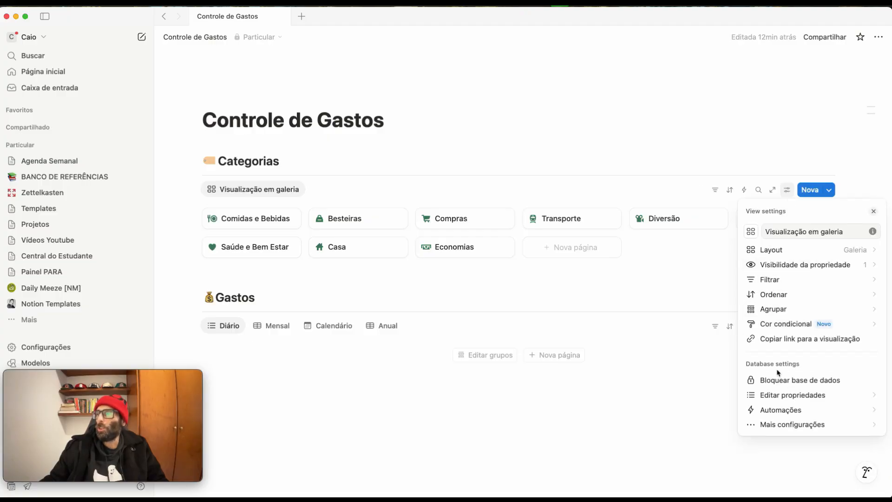
{"action": "left_click", "coordinate": [775, 396]}
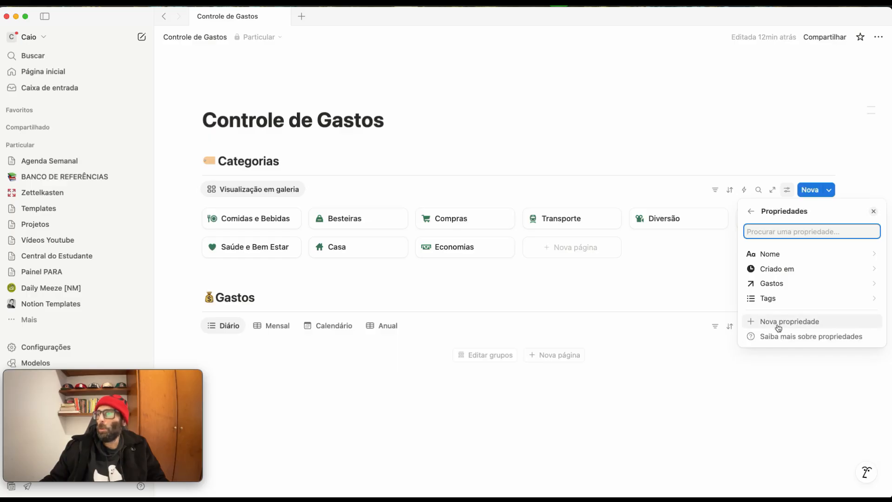
{"action": "left_click", "coordinate": [775, 327]}
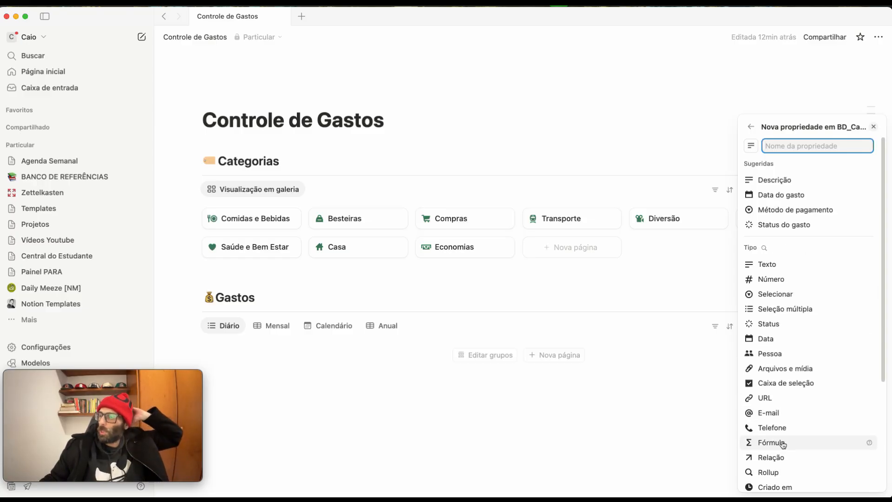
{"action": "left_click", "coordinate": [765, 472]}
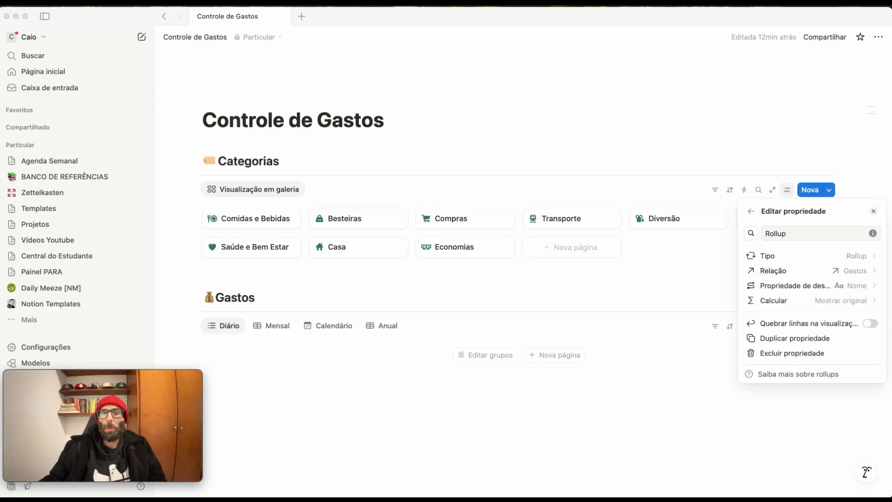
{"action": "left_click_drag", "start_coordinate": [802, 233], "coordinate": [699, 231]}
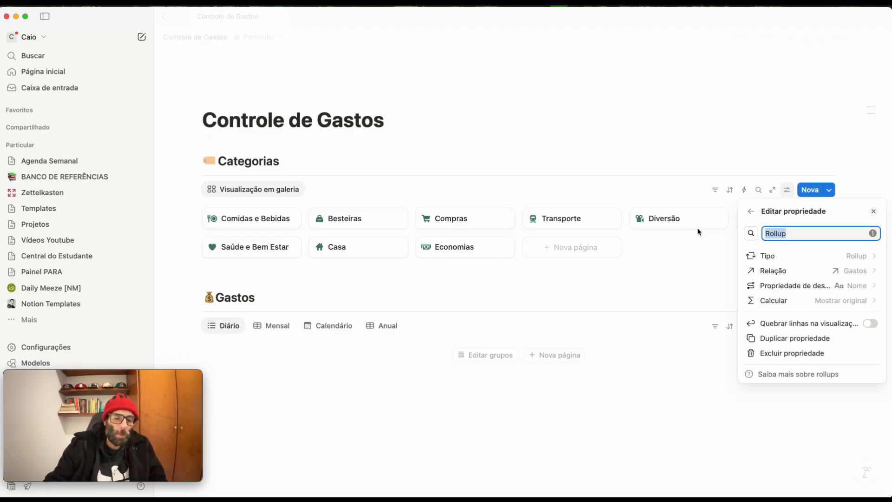
{"action": "type", "text": "Gas"}
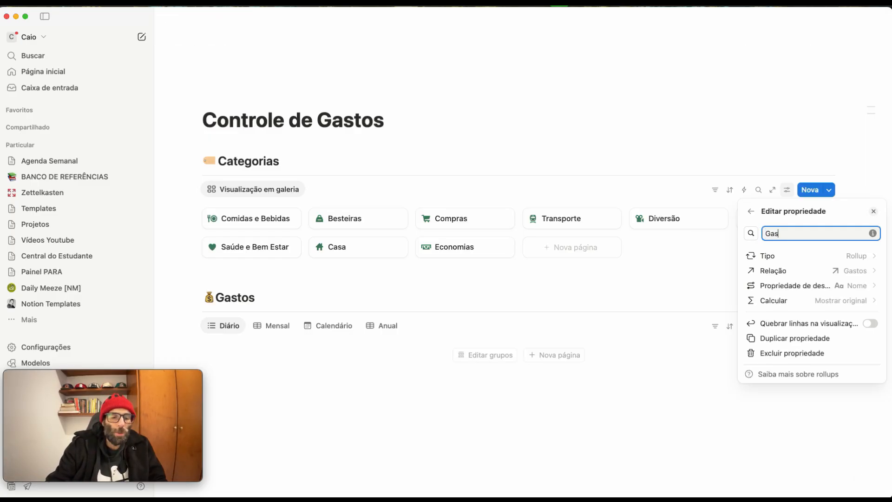
{"action": "type", "text": "to e"}
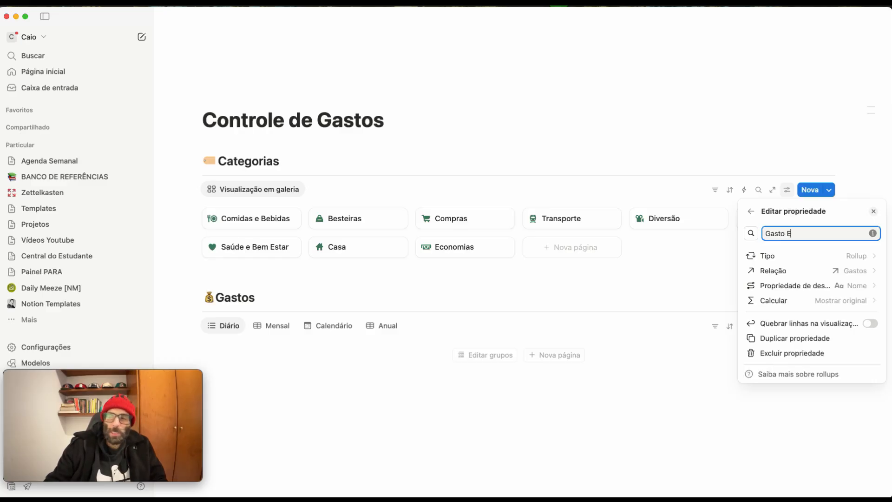
{"action": "type", "text": "sse Mês"}
Set the Gasto esse Mês rollup to target the Adicionar ao Mês property and calculate its Soma.
{"action": "left_click", "coordinate": [838, 285]}
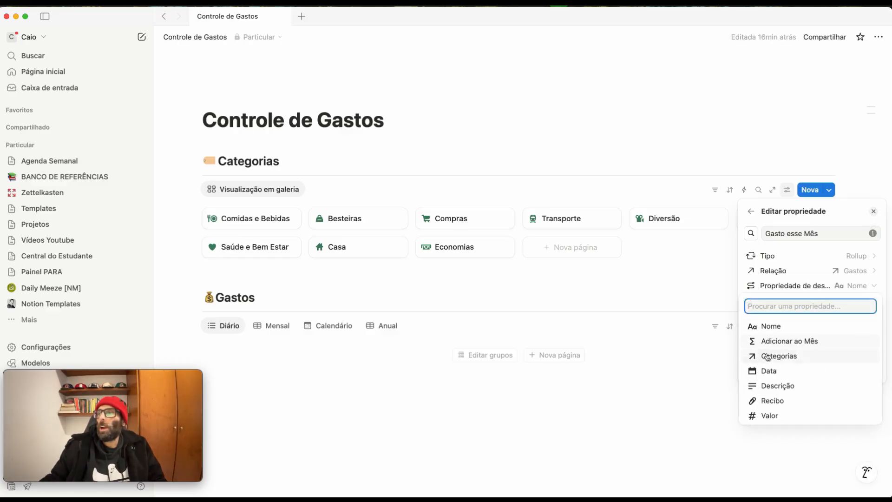
{"action": "left_click", "coordinate": [771, 340]}
{"action": "left_click", "coordinate": [833, 301]}
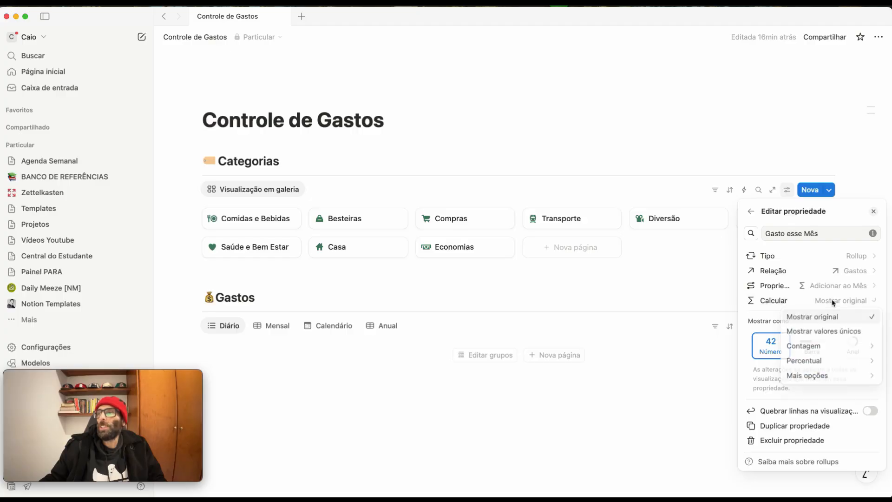
{"action": "mouse_move", "coordinate": [821, 375]}
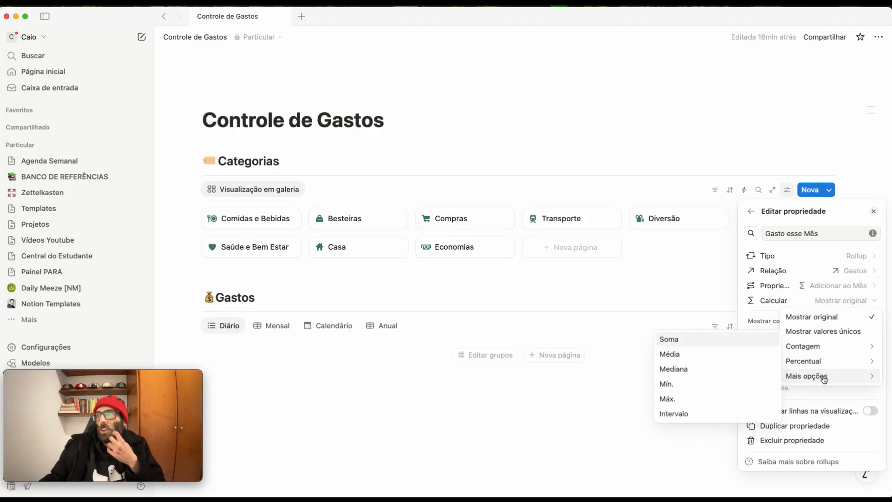
{"action": "left_click", "coordinate": [675, 338]}
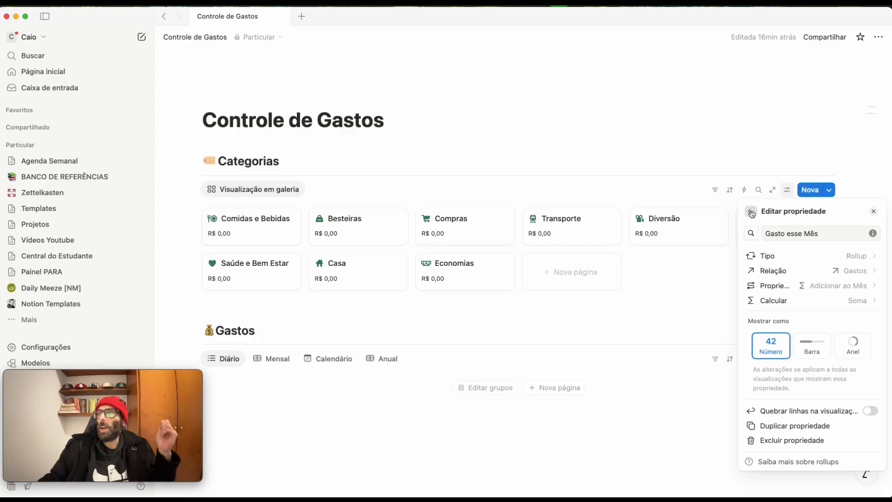
Add a second Rollup property named "Total Gasto" to the Categorias database.
{"action": "left_click", "coordinate": [767, 255]}
{"action": "scroll", "coordinate": [829, 297], "scroll_direction": "down", "scroll_amount": 5}
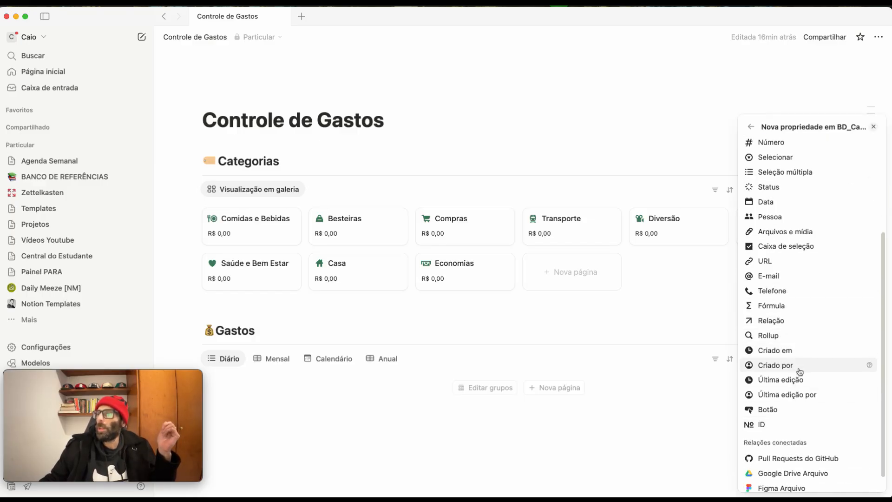
{"action": "scroll", "coordinate": [795, 367], "scroll_direction": "up", "scroll_amount": 3}
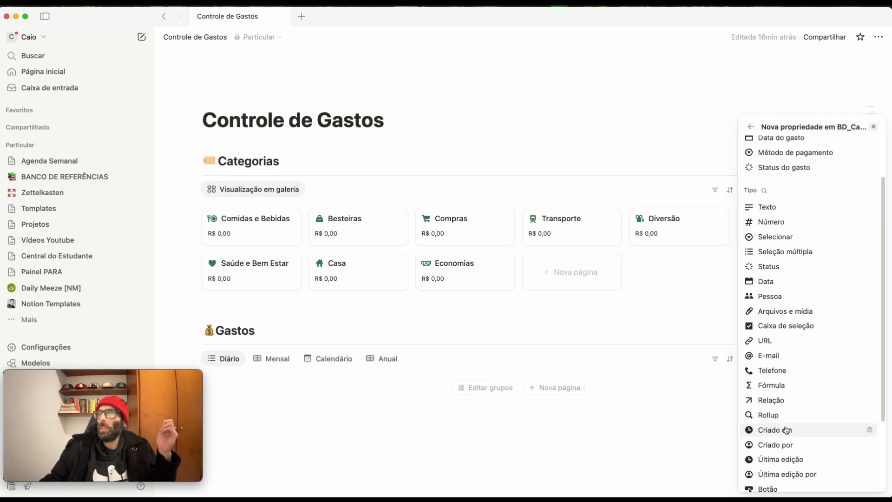
{"action": "left_click", "coordinate": [766, 416]}
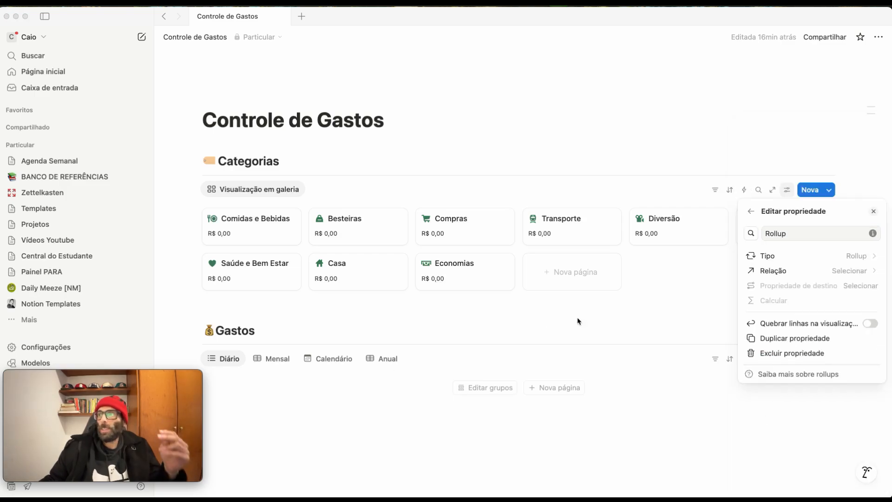
{"action": "left_click_drag", "start_coordinate": [810, 235], "coordinate": [750, 236]}
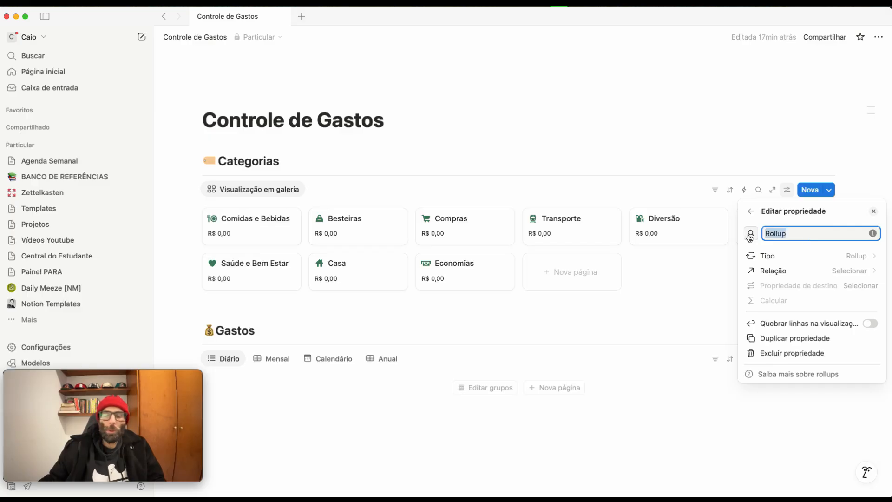
{"action": "type", "text": "Total Gas"}
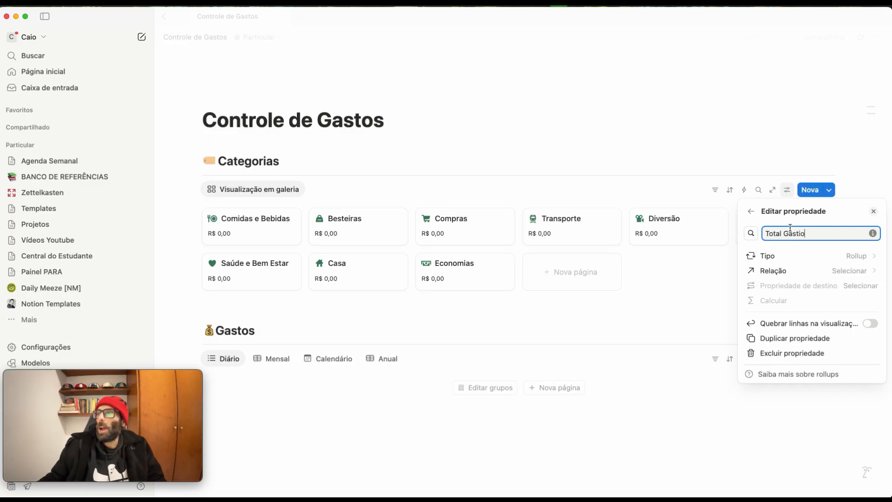
{"action": "type", "text": "ti"}
{"action": "key", "text": "BackSpace"}
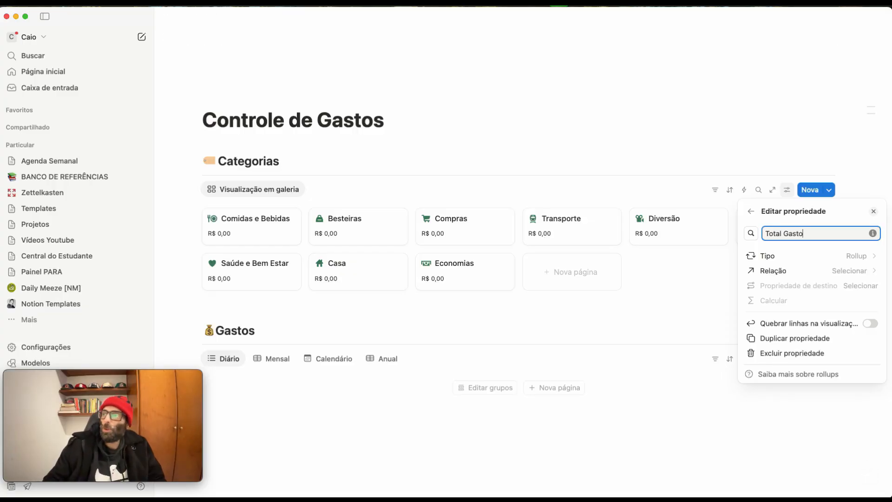
Configure the Total Gasto rollup to use the Gastos relation, target Valor and calculate the Soma.
{"action": "left_click", "coordinate": [803, 274]}
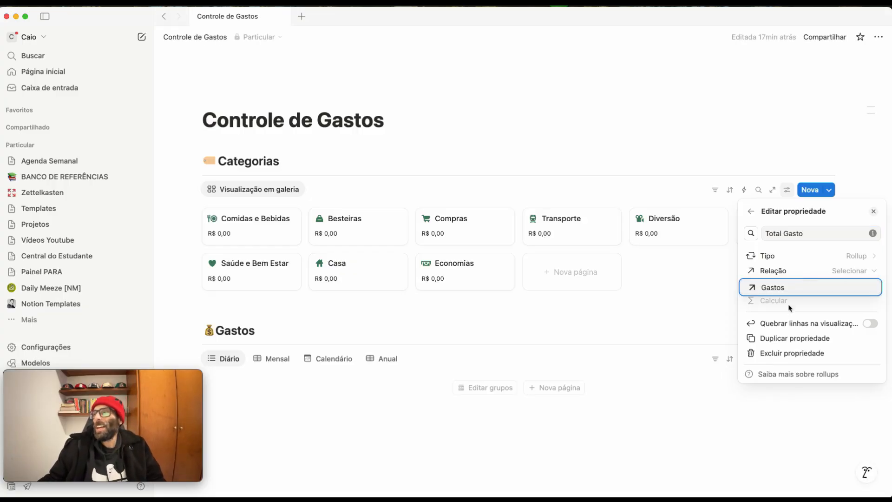
{"action": "left_click", "coordinate": [784, 290]}
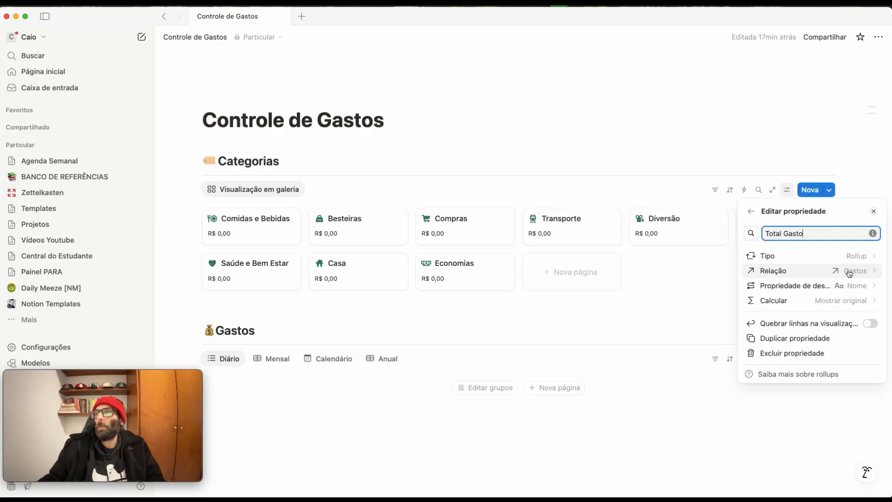
{"action": "left_click", "coordinate": [831, 290]}
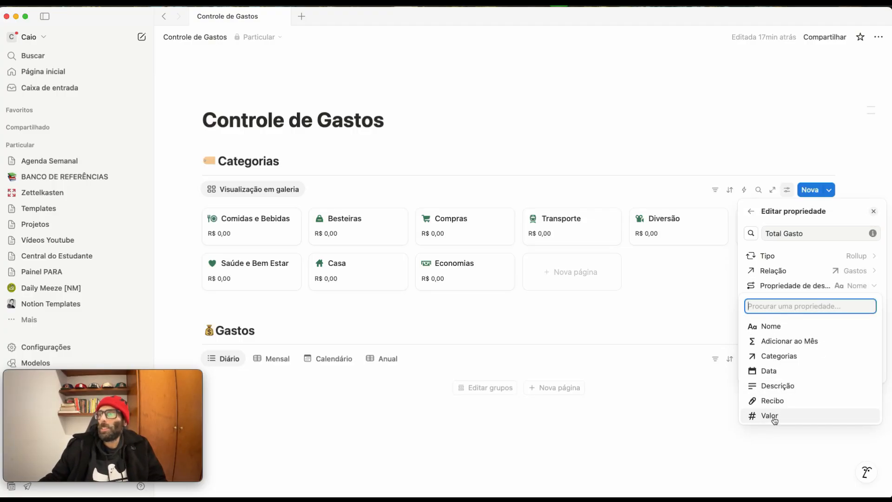
{"action": "left_click", "coordinate": [774, 416]}
{"action": "left_click", "coordinate": [836, 302]}
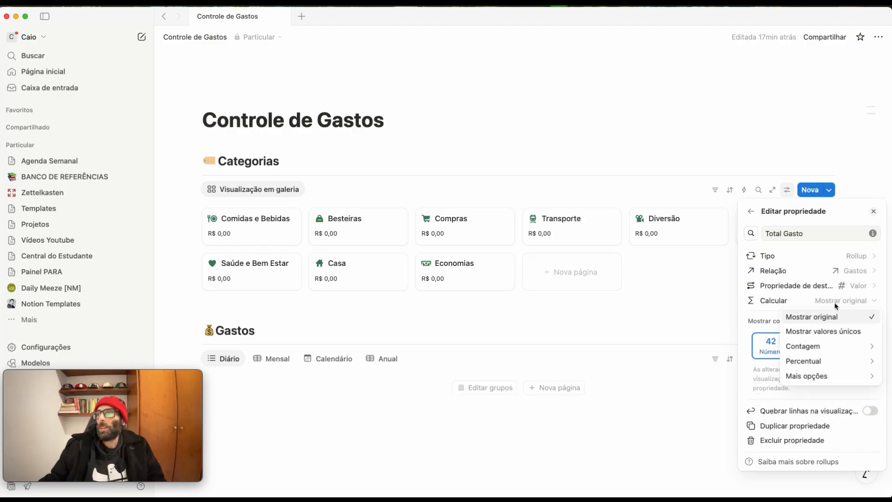
{"action": "mouse_move", "coordinate": [814, 374]}
{"action": "left_click", "coordinate": [678, 342]}
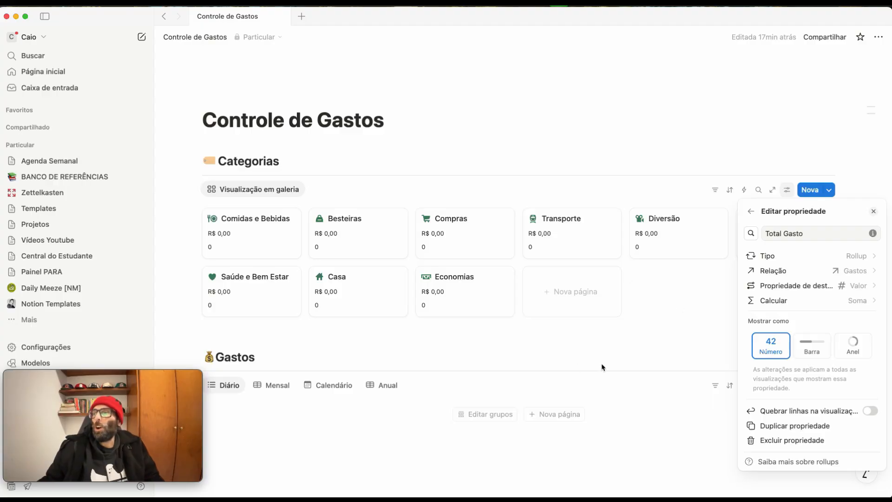
{"action": "left_click", "coordinate": [625, 344]}
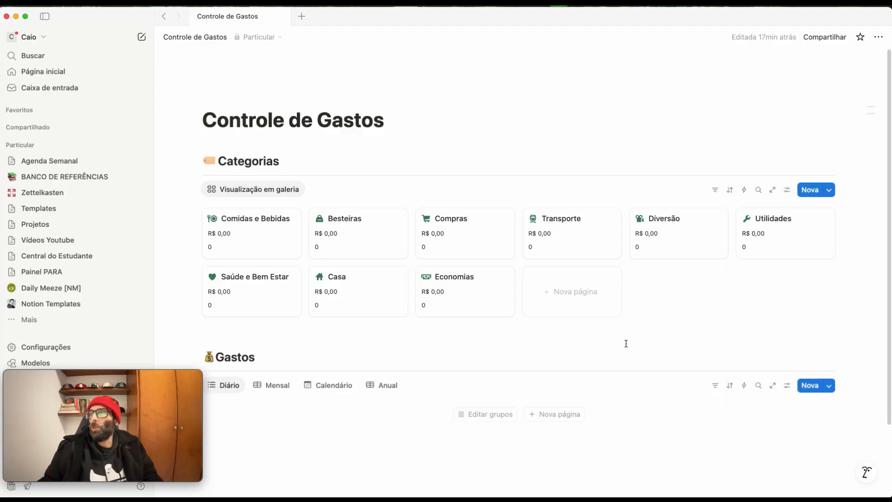
Hide the Total Gasto property from the Categorias gallery cards.
{"action": "left_click", "coordinate": [787, 190]}
{"action": "left_click", "coordinate": [787, 266]}
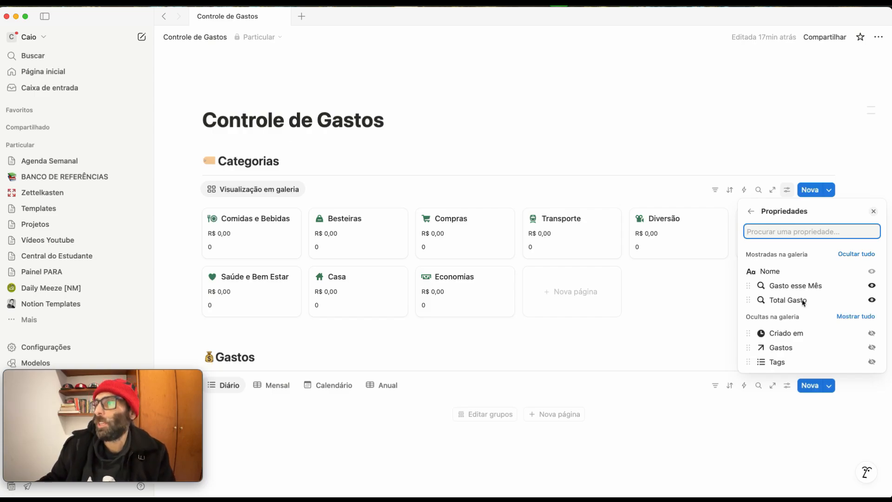
{"action": "left_click", "coordinate": [871, 301]}
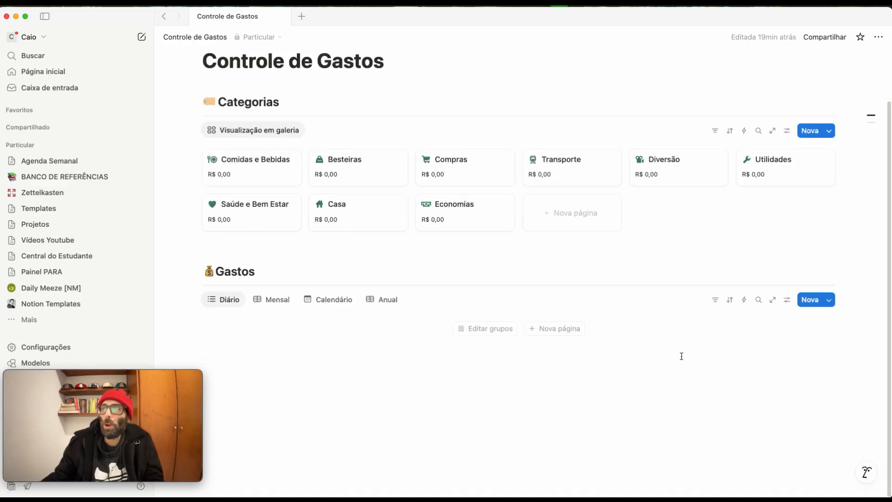
Create a Gastos entry named Aluguel in the Diário view and set its Data to 12 de agosto de 2025.
{"action": "left_click", "coordinate": [556, 333]}
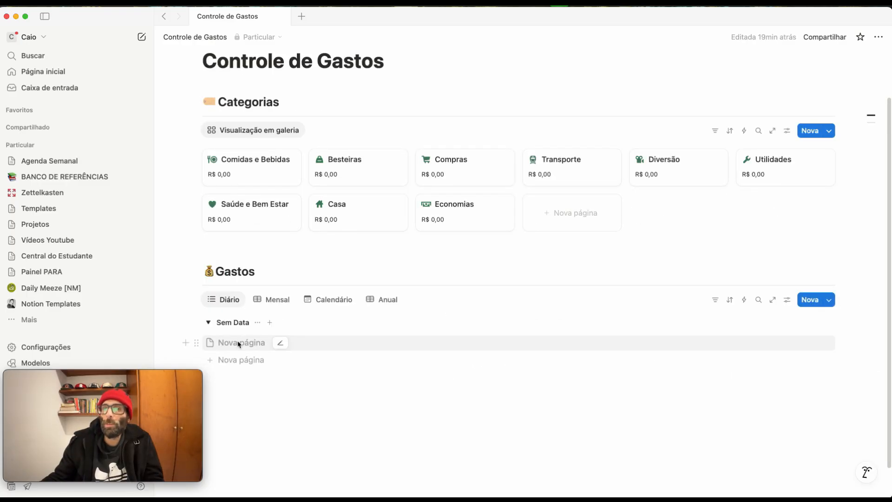
{"action": "left_click", "coordinate": [279, 342]}
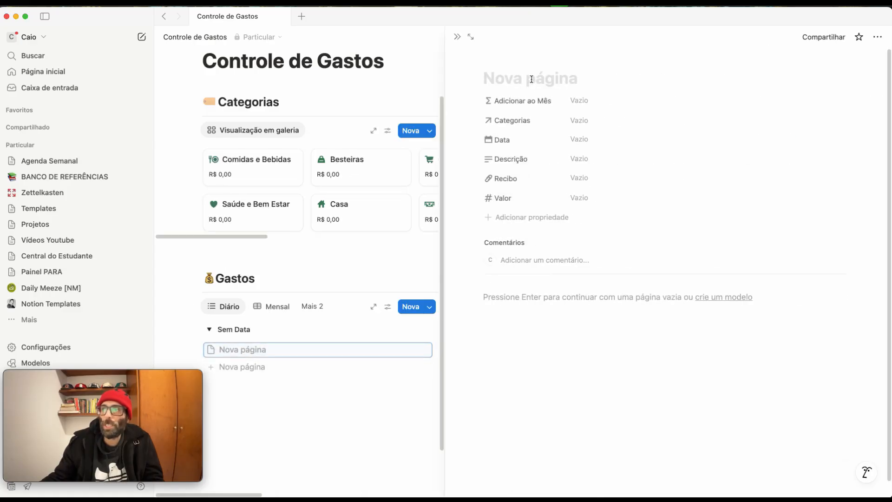
{"action": "type", "text": "Aluguel"}
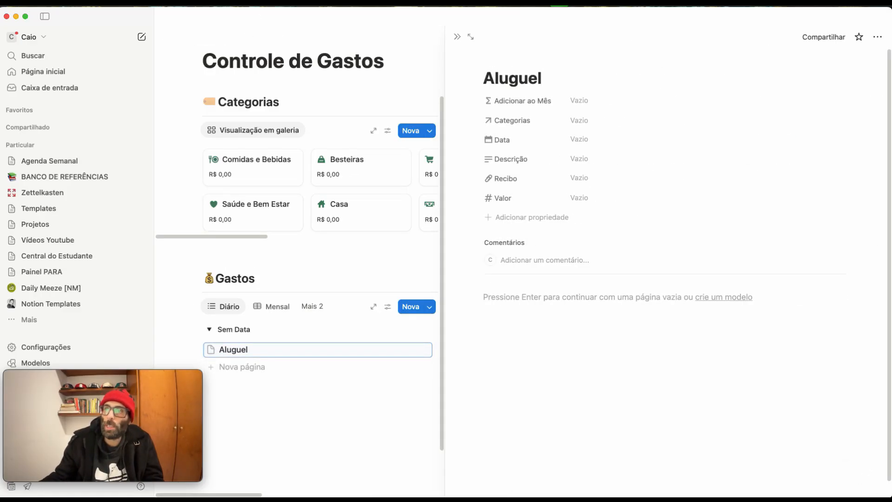
{"action": "left_click", "coordinate": [583, 140]}
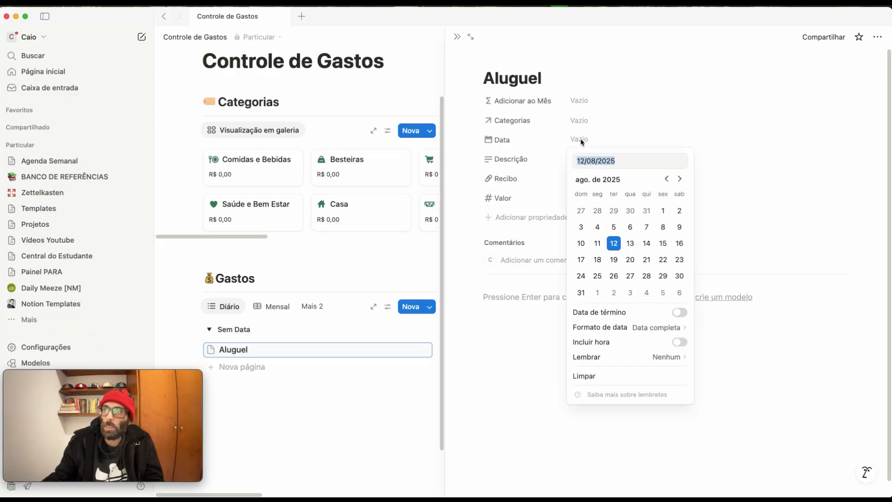
{"action": "left_click", "coordinate": [616, 243]}
Link the Aluguel expense to the Casa category through its Categorias relation.
{"action": "left_click", "coordinate": [579, 122]}
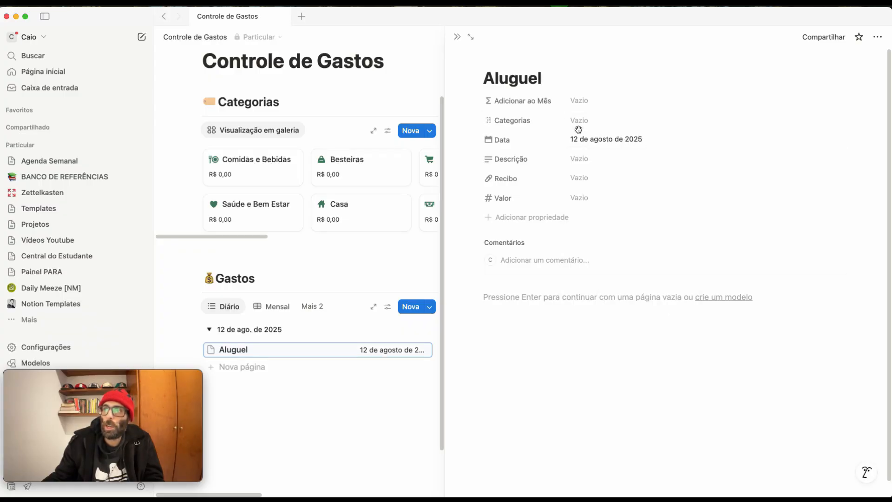
{"action": "left_click", "coordinate": [580, 121]}
{"action": "scroll", "coordinate": [743, 255], "scroll_direction": "down", "scroll_amount": 1}
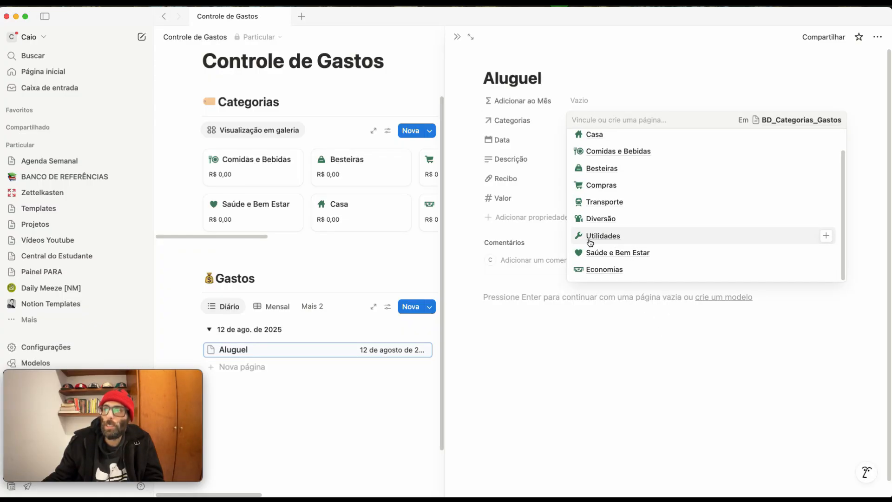
{"action": "scroll", "coordinate": [600, 257], "scroll_direction": "up", "scroll_amount": 1}
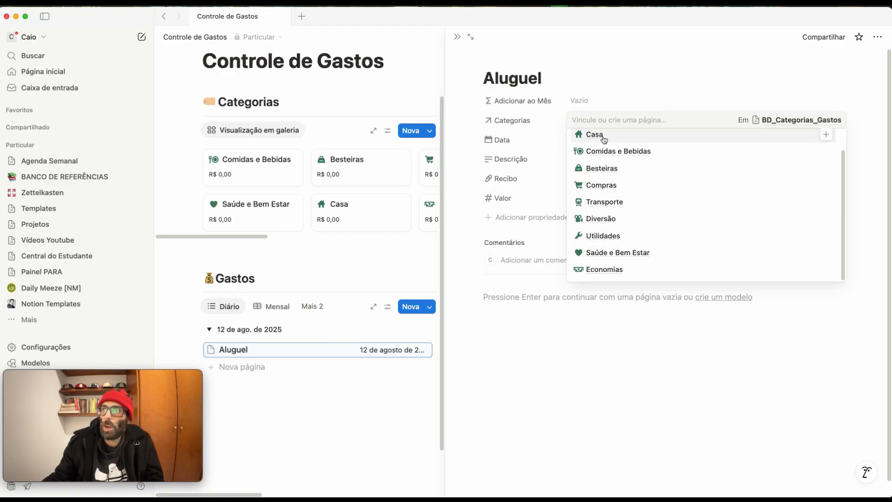
{"action": "left_click", "coordinate": [597, 135]}
{"action": "left_click", "coordinate": [624, 404]}
Set the Aluguel expense's Valor to 1500 and close its page.
{"action": "left_click", "coordinate": [579, 198]}
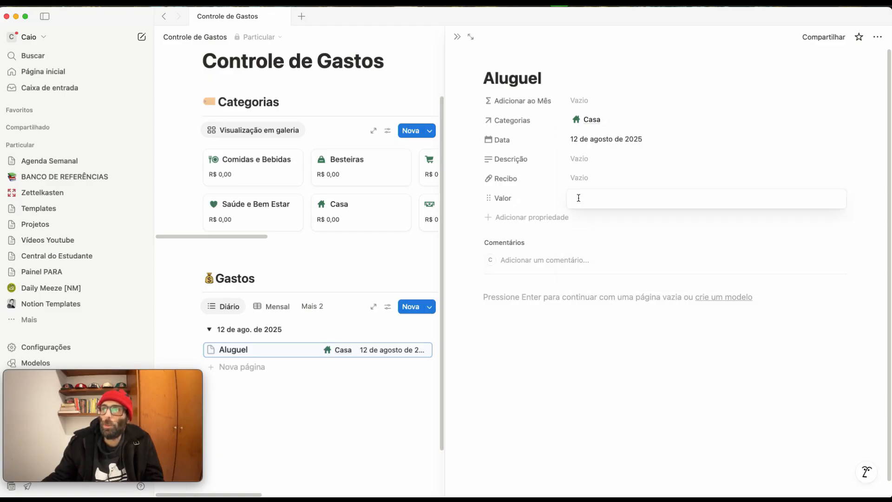
{"action": "type", "text": "1500"}
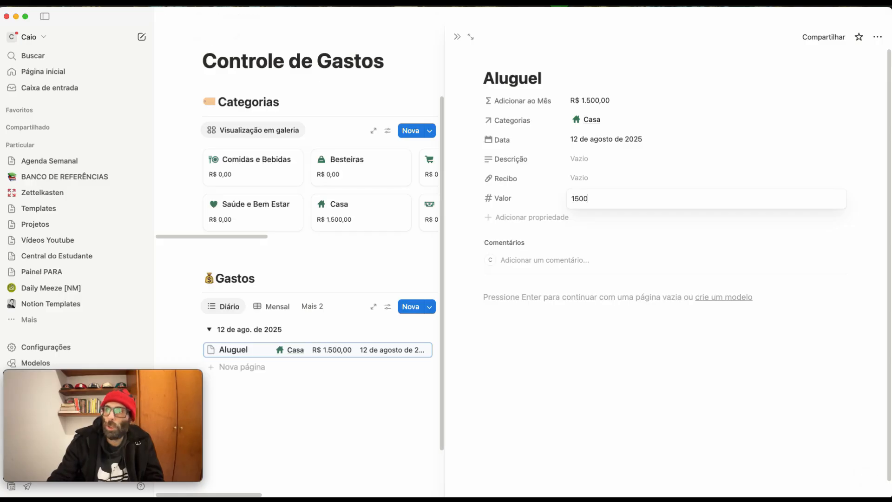
{"action": "left_click", "coordinate": [578, 374]}
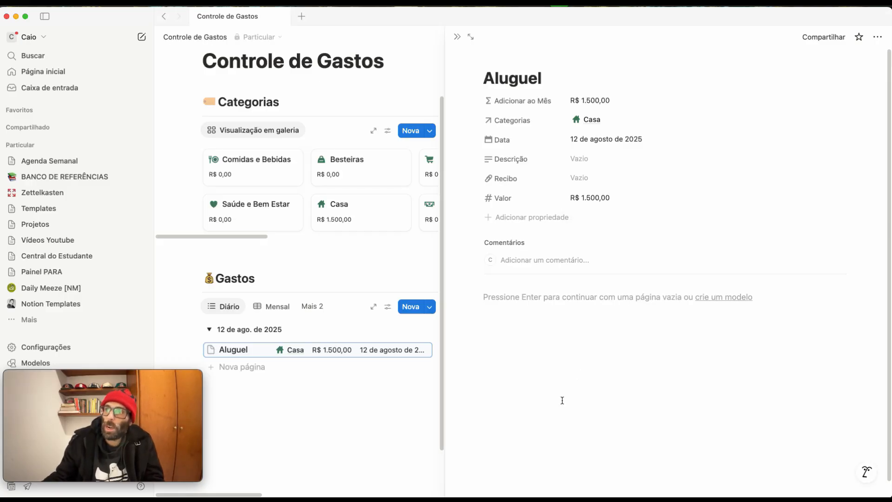
{"action": "left_click", "coordinate": [362, 441]}
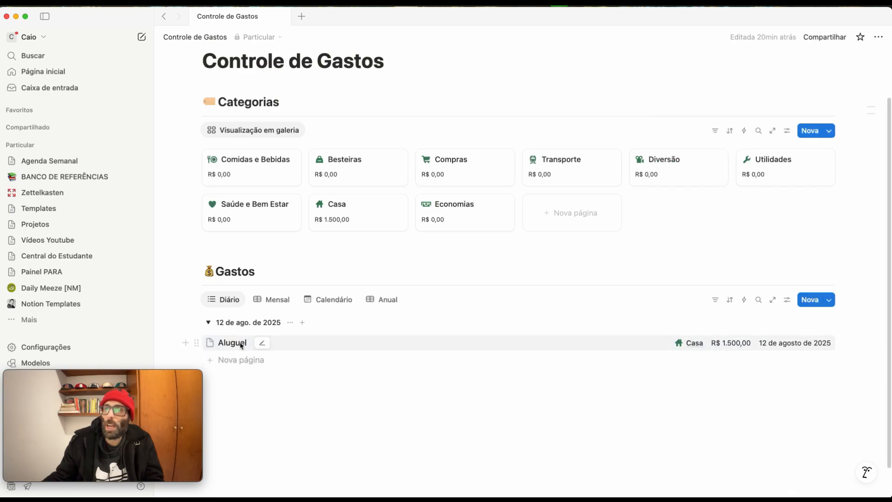
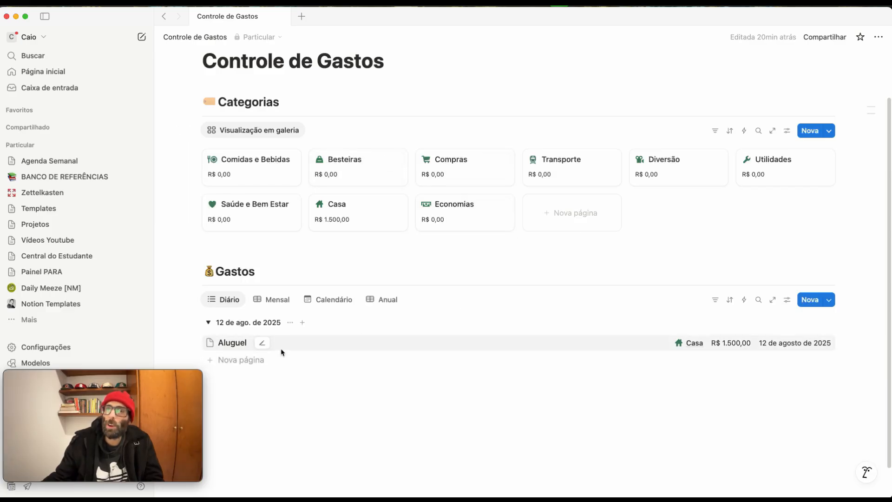
Add an expense named Ifood under 12 de ago. de 2025 and link it to the Comidas e Bebidas category.
{"action": "scroll", "coordinate": [280, 350], "scroll_direction": "down", "scroll_amount": 1}
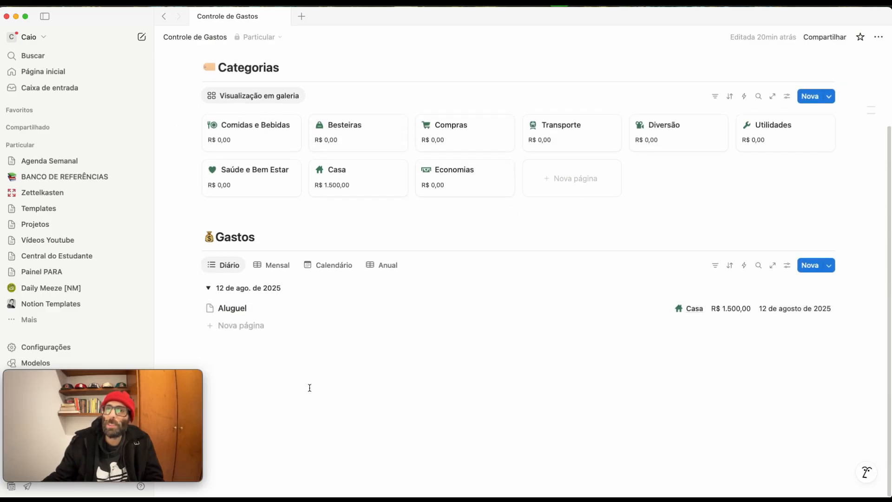
{"action": "left_click", "coordinate": [244, 327]}
{"action": "type", "text": "Ifood"}
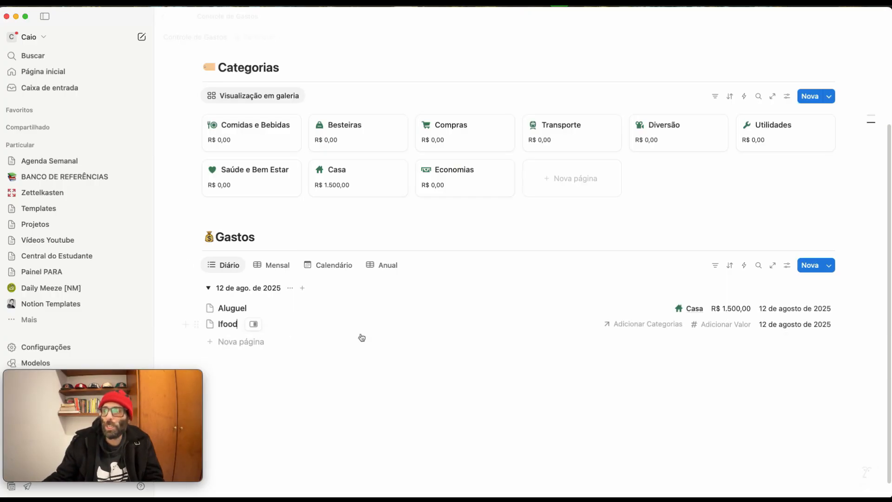
{"action": "left_click", "coordinate": [630, 325]}
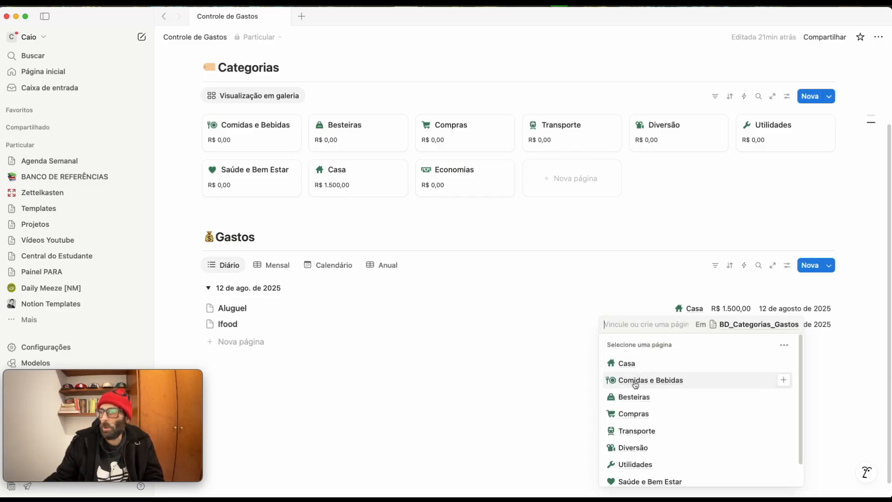
{"action": "left_click", "coordinate": [636, 382]}
{"action": "left_click", "coordinate": [861, 364]}
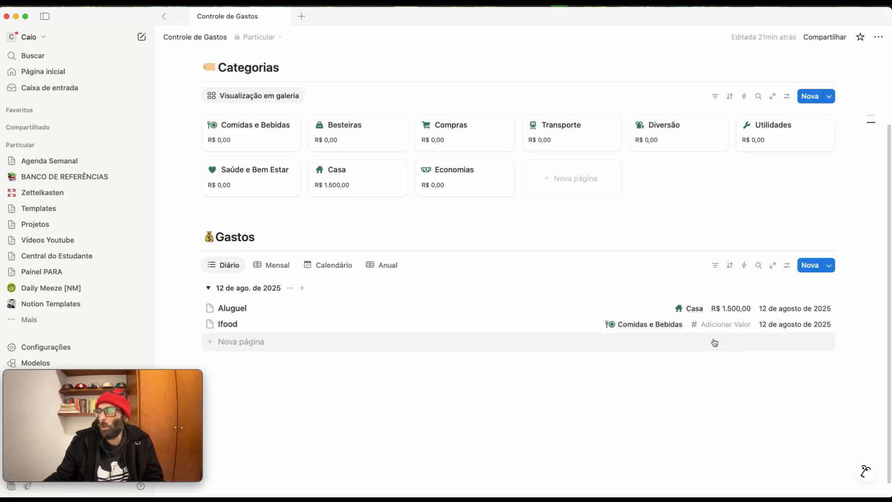
Set the Ifood expense's Valor to 200.
{"action": "left_click", "coordinate": [716, 326]}
{"action": "type", "text": "200"}
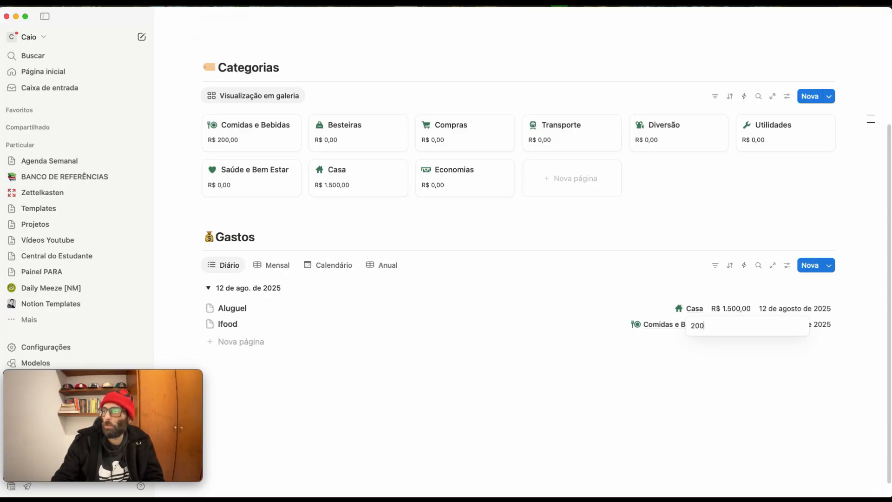
{"action": "key", "text": "Return"}
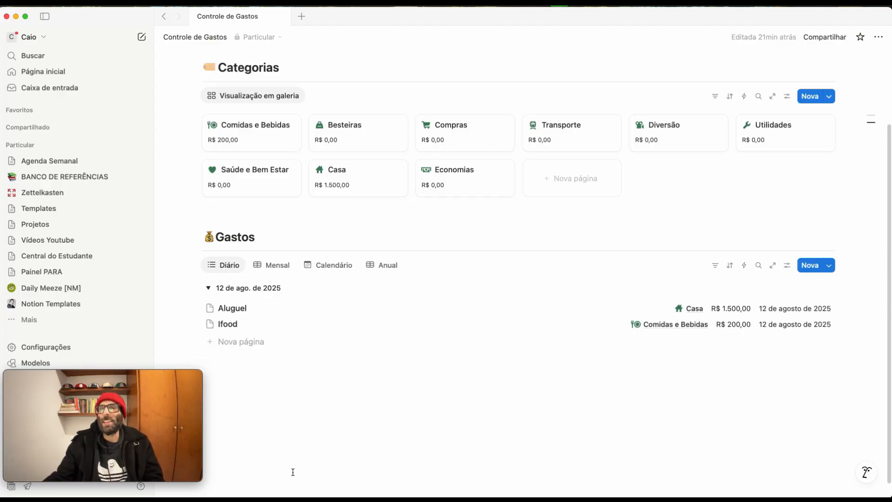
Add an expense named Cinema under 12 de ago. de 2025 and link it to the Diversão category.
{"action": "left_click", "coordinate": [241, 342]}
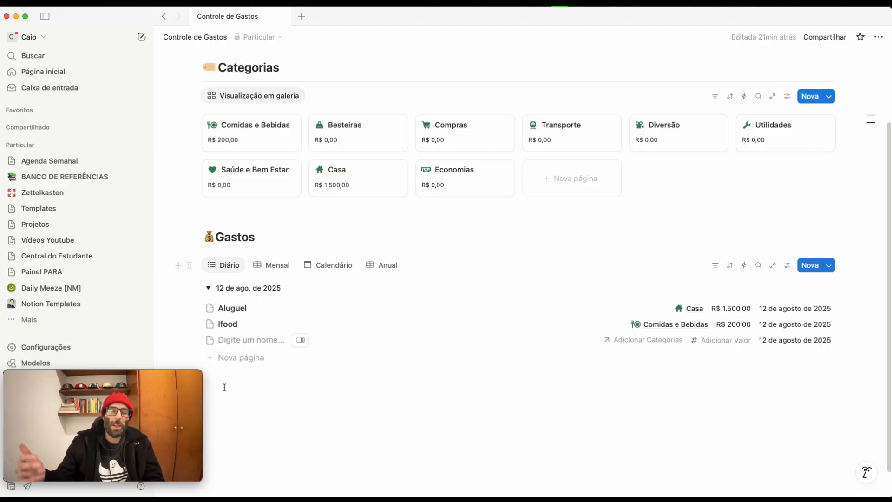
{"action": "type", "text": "200"}
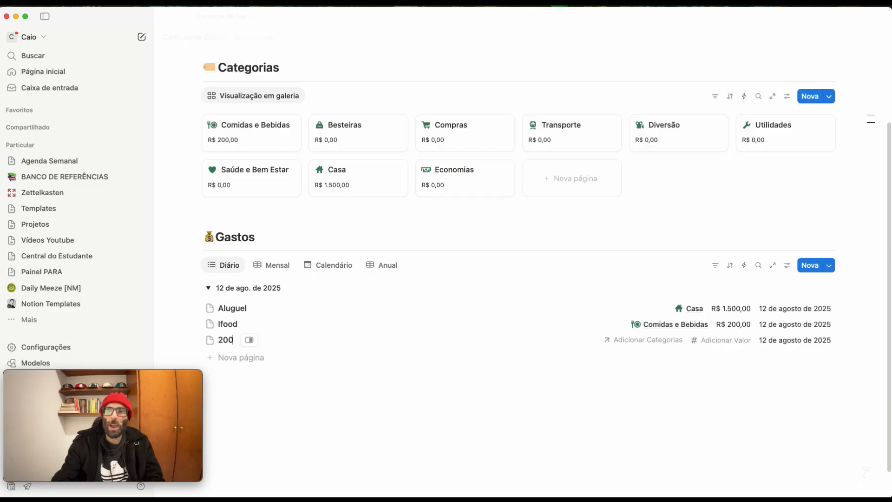
{"action": "key", "text": "BackSpace"}
{"action": "key", "text": "BackSpace"}
{"action": "key", "text": "BackSpace"}
{"action": "type", "text": "Cien"}
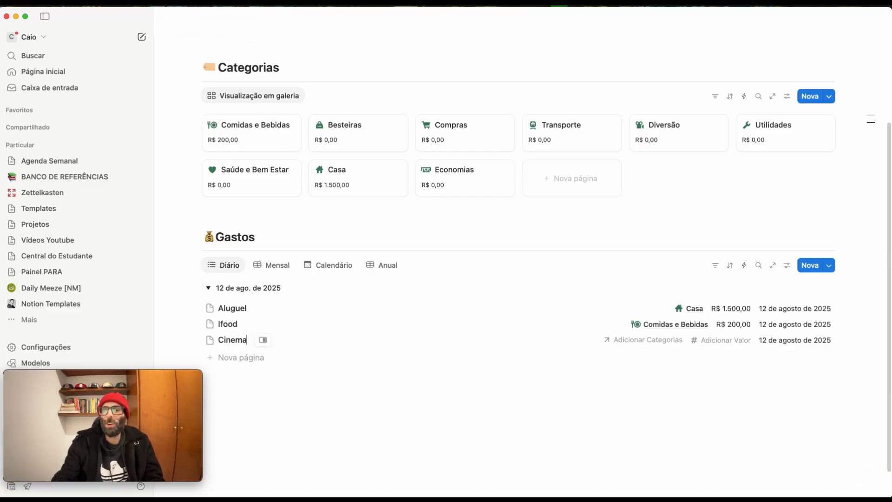
{"action": "key", "text": "Tab"}
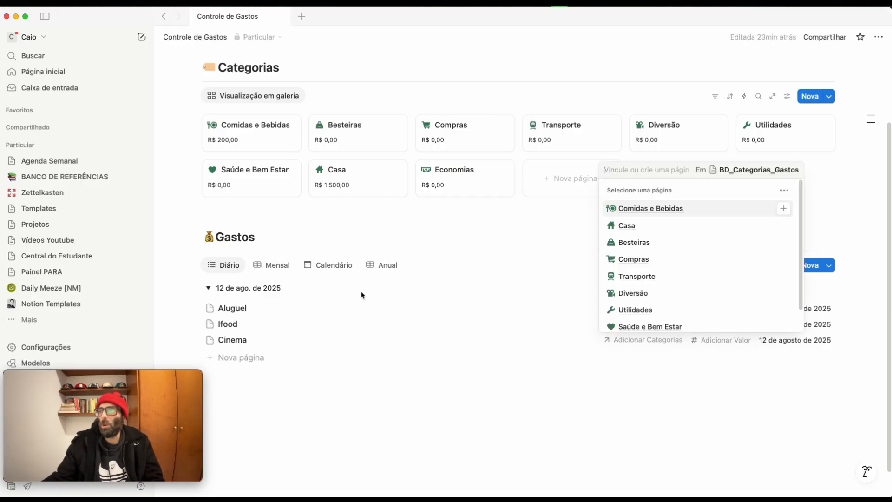
{"action": "left_click", "coordinate": [637, 293]}
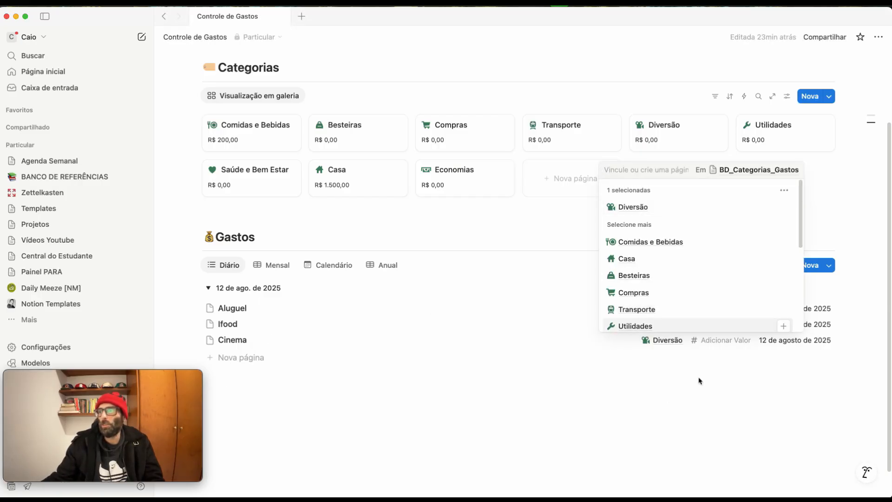
{"action": "key", "text": "Escape"}
Set the Cinema expense's Valor to 200.
{"action": "left_click", "coordinate": [715, 341]}
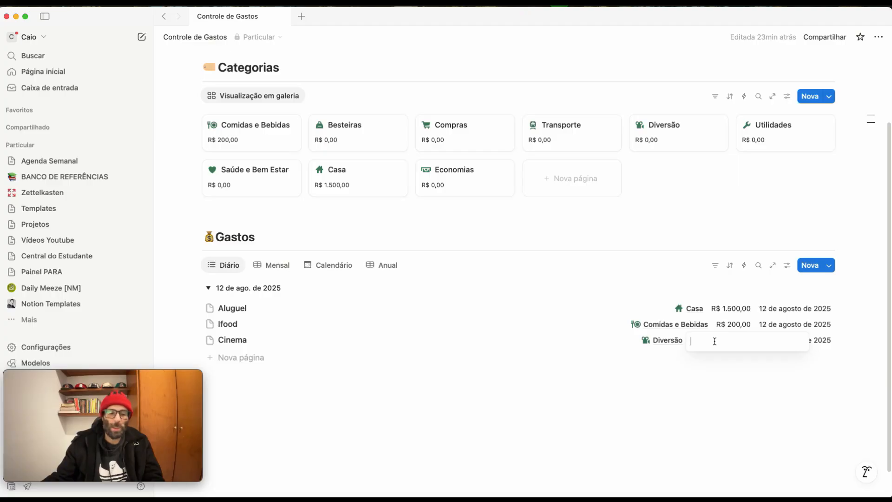
{"action": "type", "text": "200"}
{"action": "key", "text": "Return"}
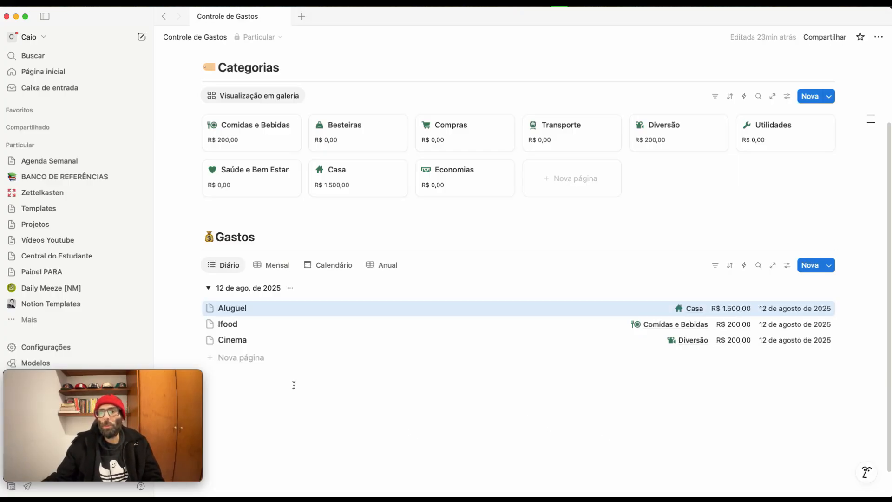
Show the group aggregation in the Diário view of Gastos and set it to the Soma of Valor.
{"action": "left_click", "coordinate": [289, 289]}
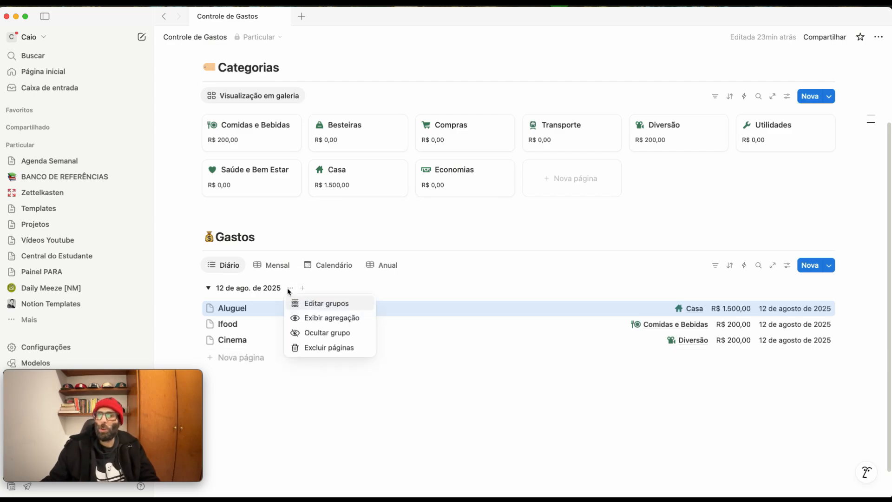
{"action": "left_click", "coordinate": [321, 316]}
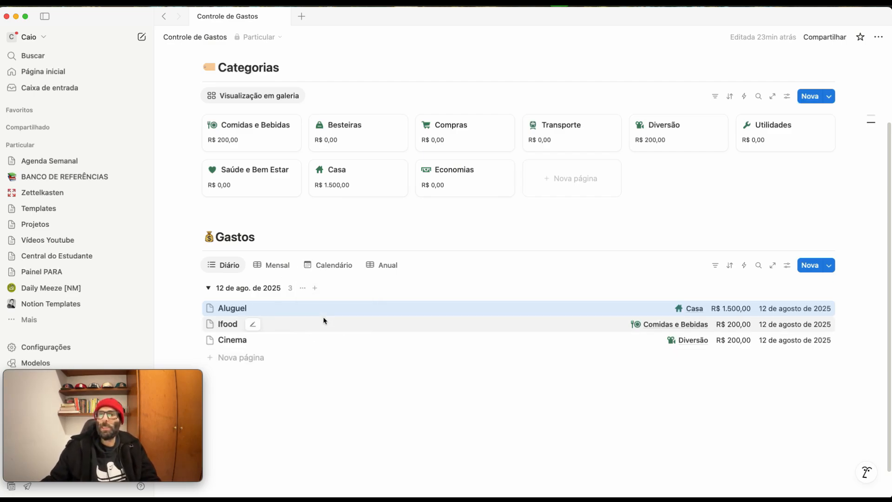
{"action": "left_click", "coordinate": [289, 291]}
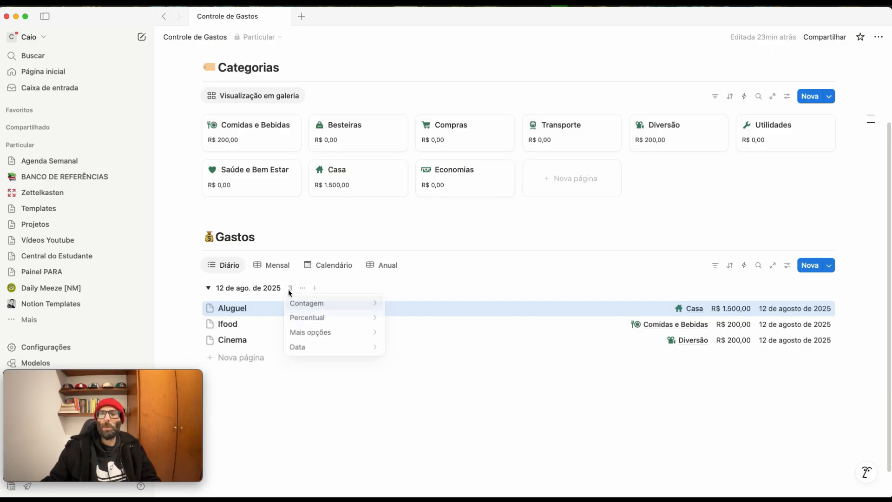
{"action": "mouse_move", "coordinate": [315, 334]}
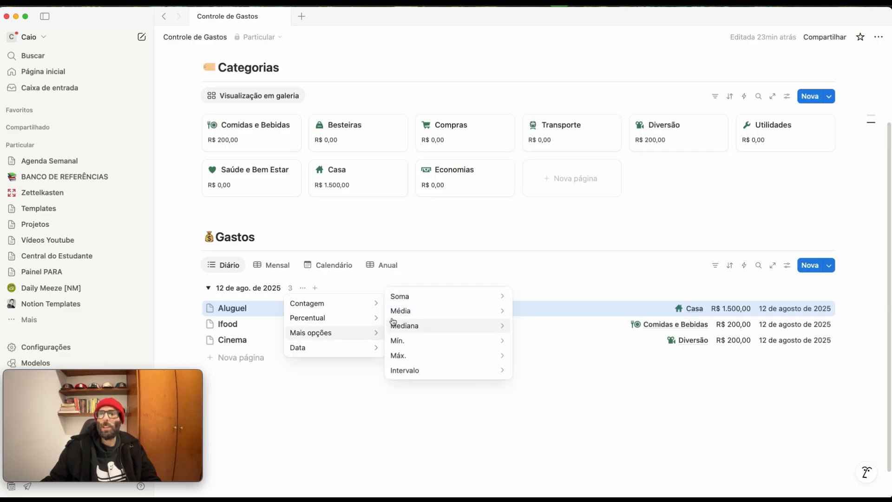
{"action": "mouse_move", "coordinate": [415, 299]}
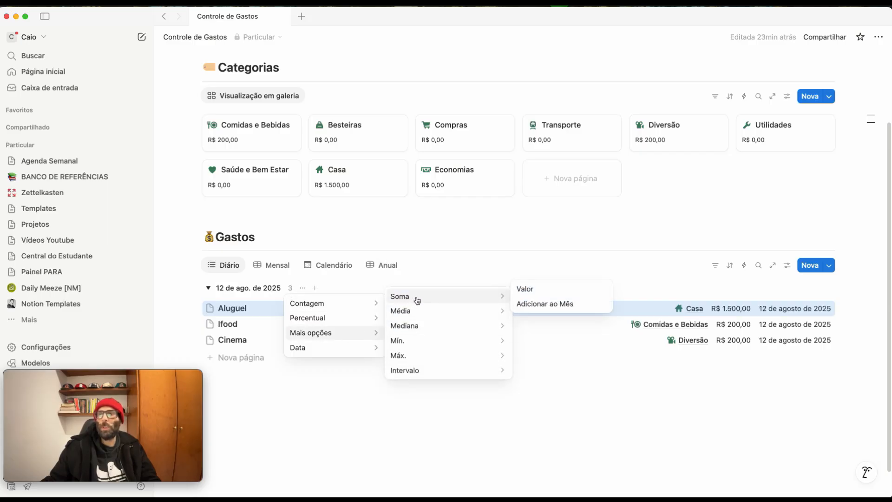
{"action": "left_click", "coordinate": [548, 290]}
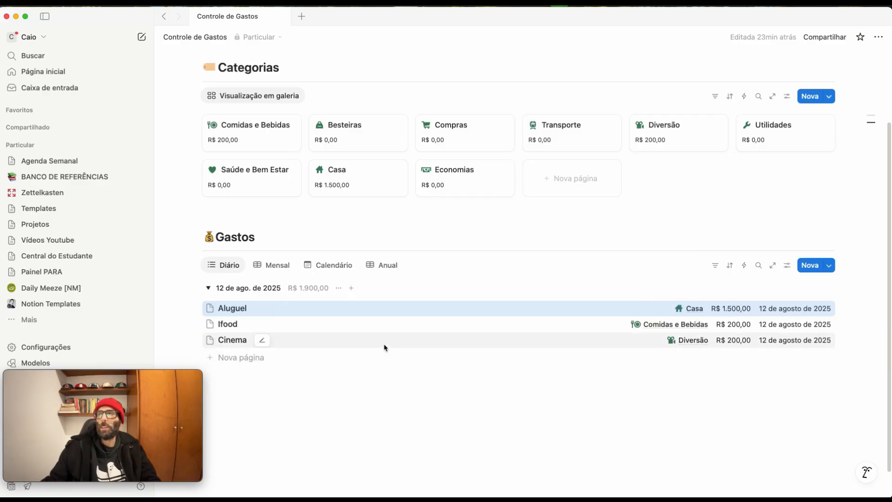
Show the group aggregation in the Mensal view of Gastos, set it to the Soma of Valor, and clear the row selection.
{"action": "left_click", "coordinate": [270, 265]}
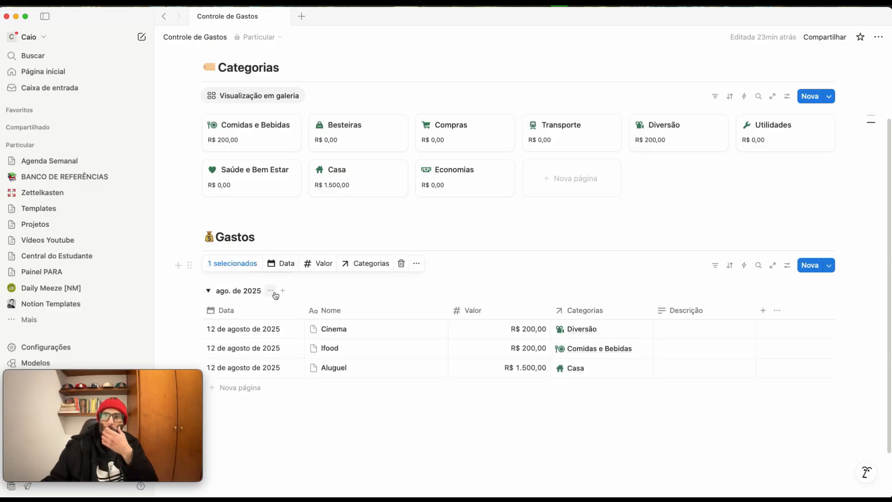
{"action": "left_click", "coordinate": [273, 292]}
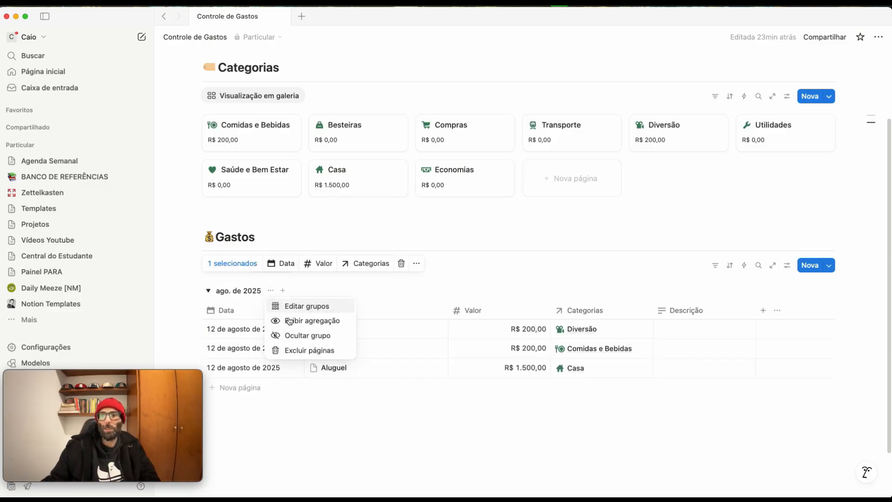
{"action": "left_click", "coordinate": [311, 322]}
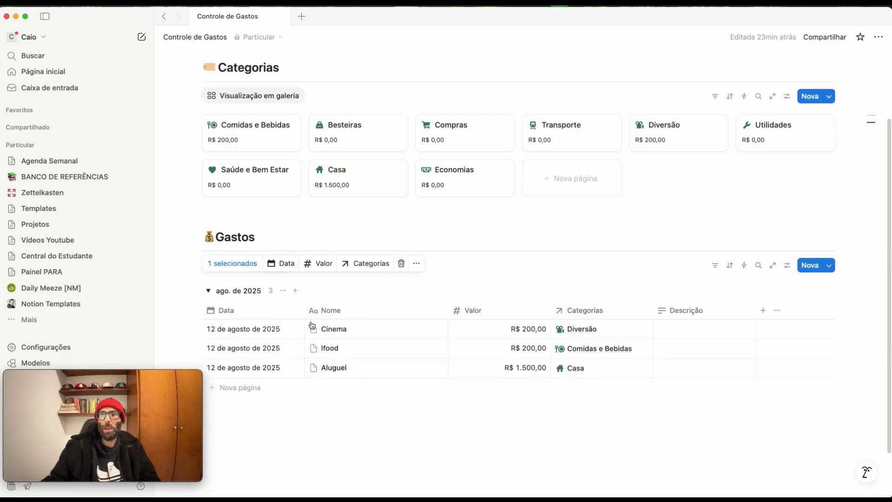
{"action": "left_click", "coordinate": [272, 292]}
{"action": "mouse_move", "coordinate": [309, 333]}
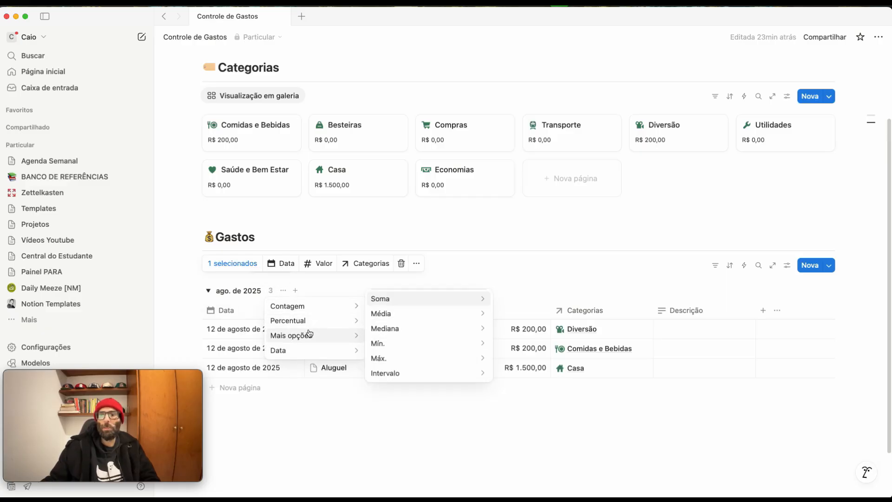
{"action": "left_click", "coordinate": [271, 292]}
{"action": "left_click", "coordinate": [272, 294]}
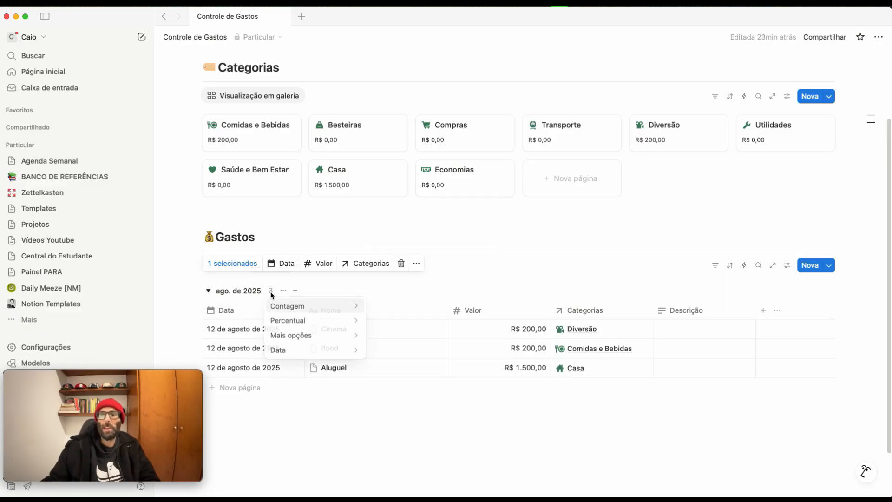
{"action": "mouse_move", "coordinate": [302, 335]}
{"action": "mouse_move", "coordinate": [386, 299]}
{"action": "left_click", "coordinate": [536, 292]}
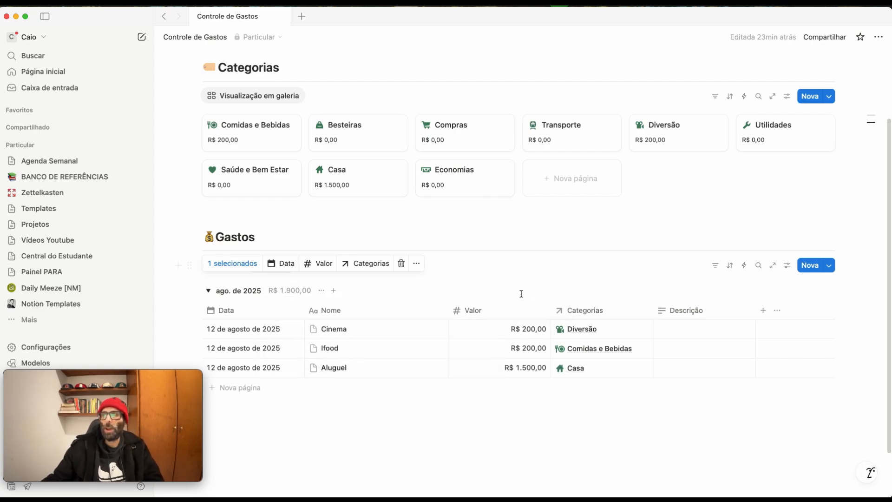
{"action": "left_click", "coordinate": [417, 300]}
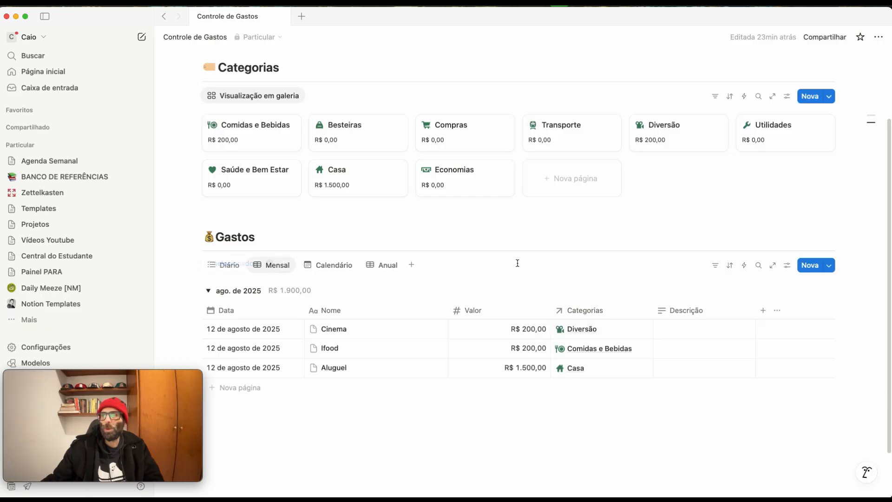
Show the group aggregation in the Anual view of Gastos and set it to the Soma of Valor.
{"action": "left_click", "coordinate": [386, 268]}
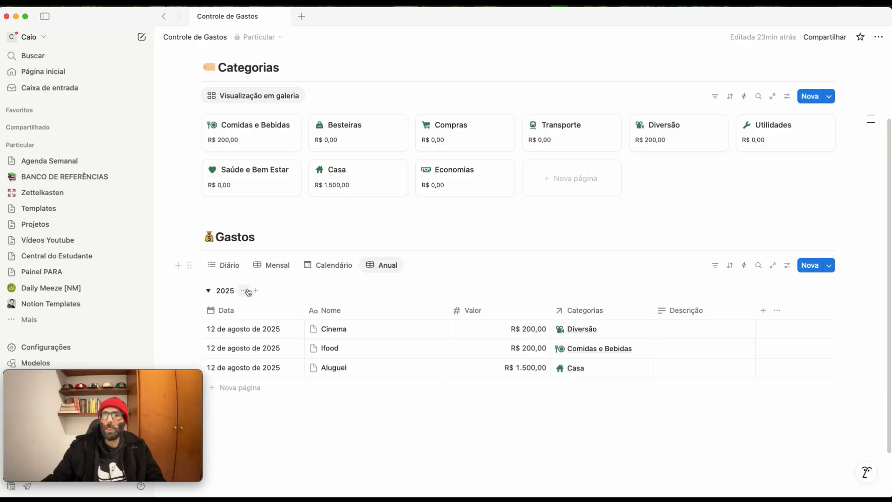
{"action": "left_click", "coordinate": [242, 292]}
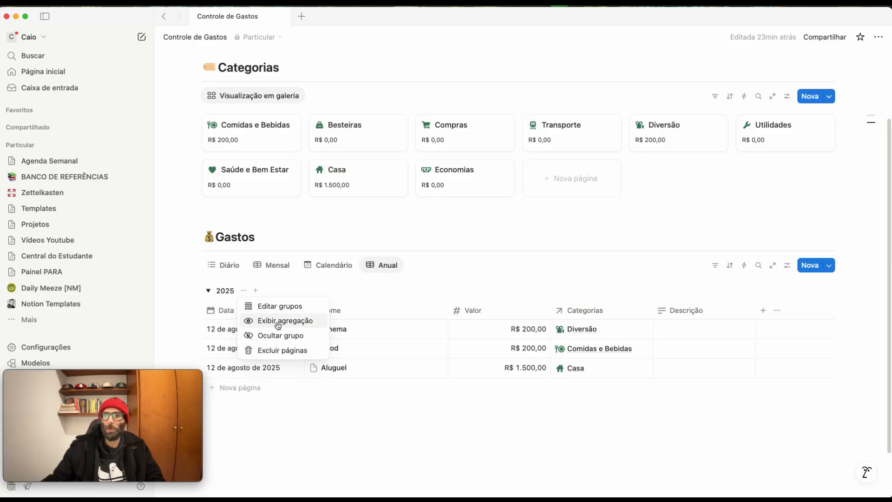
{"action": "left_click", "coordinate": [279, 320]}
{"action": "left_click", "coordinate": [245, 293]}
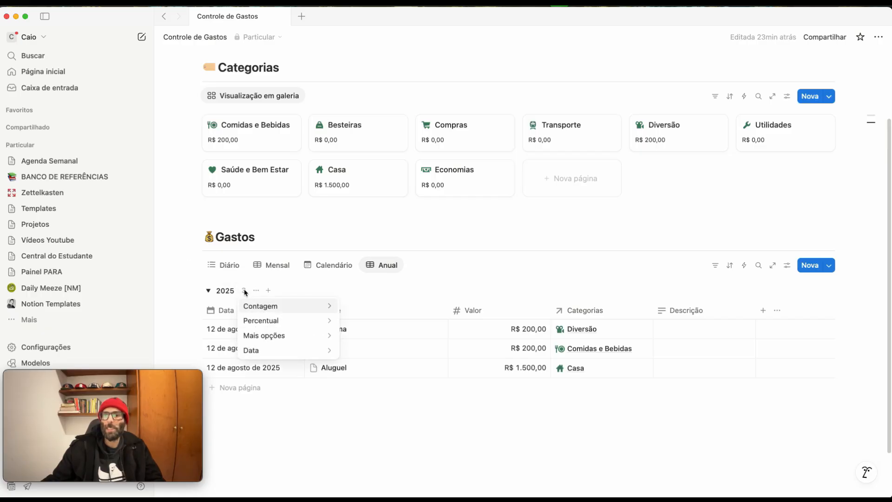
{"action": "mouse_move", "coordinate": [276, 308]}
{"action": "left_click", "coordinate": [240, 292]}
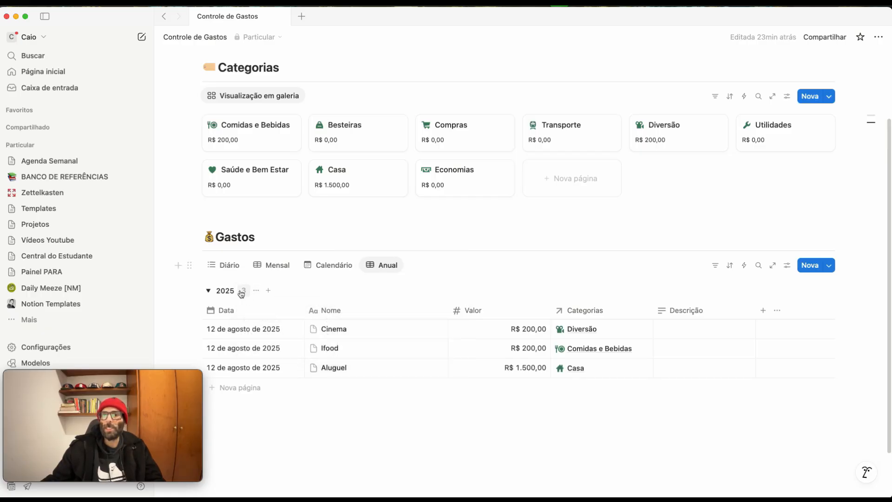
{"action": "left_click", "coordinate": [244, 291]}
{"action": "mouse_move", "coordinate": [265, 340]}
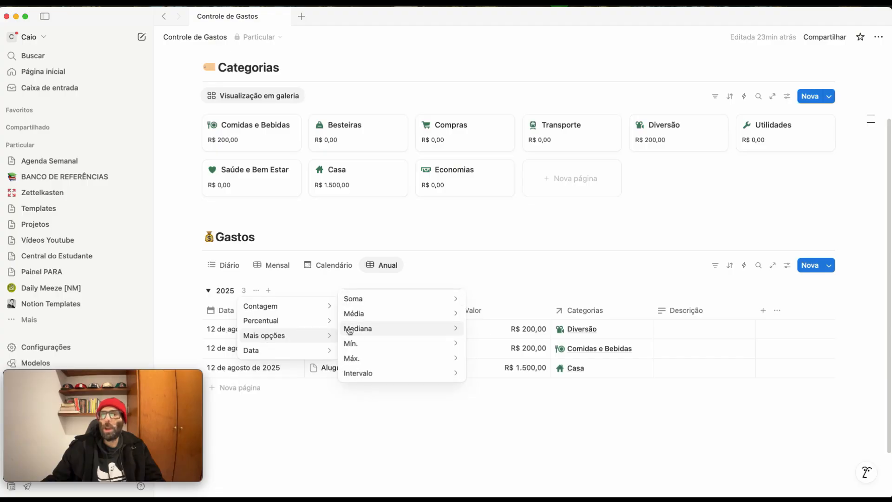
{"action": "mouse_move", "coordinate": [354, 299]}
{"action": "left_click", "coordinate": [506, 291]}
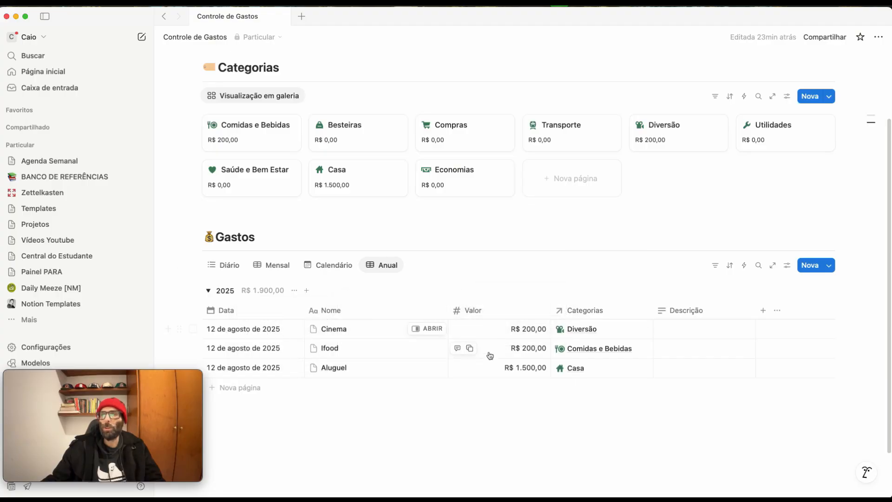
{"action": "left_click", "coordinate": [508, 434]}
Add an expense named Aluguel in the Diário view of Gastos and set its Data to 12/07/2025.
{"action": "left_click", "coordinate": [221, 265]}
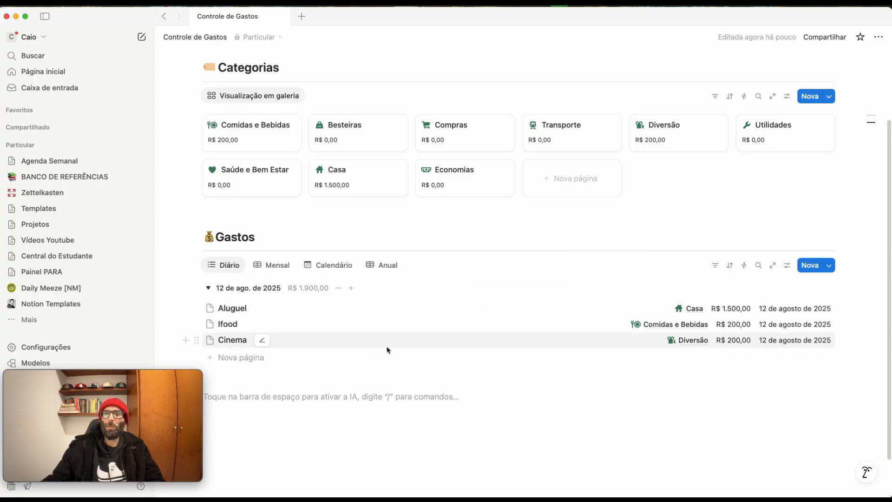
{"action": "scroll", "coordinate": [386, 344], "scroll_direction": "down", "scroll_amount": 2}
{"action": "left_click", "coordinate": [235, 309]}
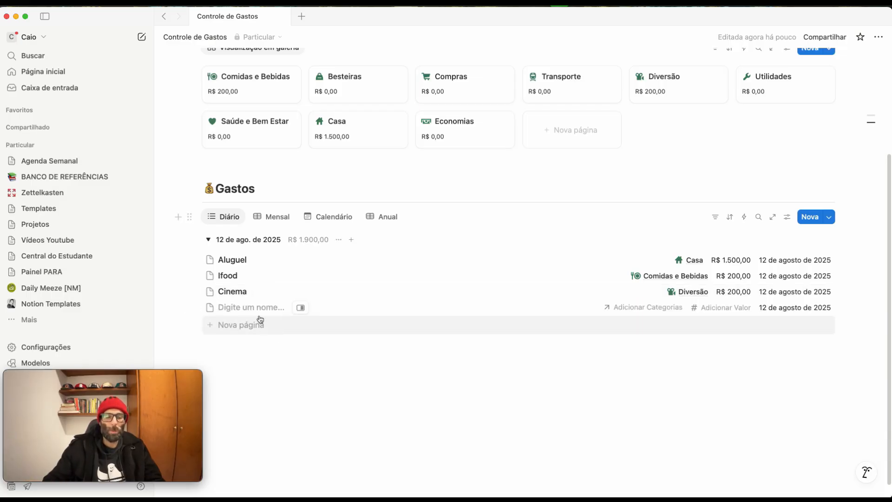
{"action": "type", "text": "Aluguel"}
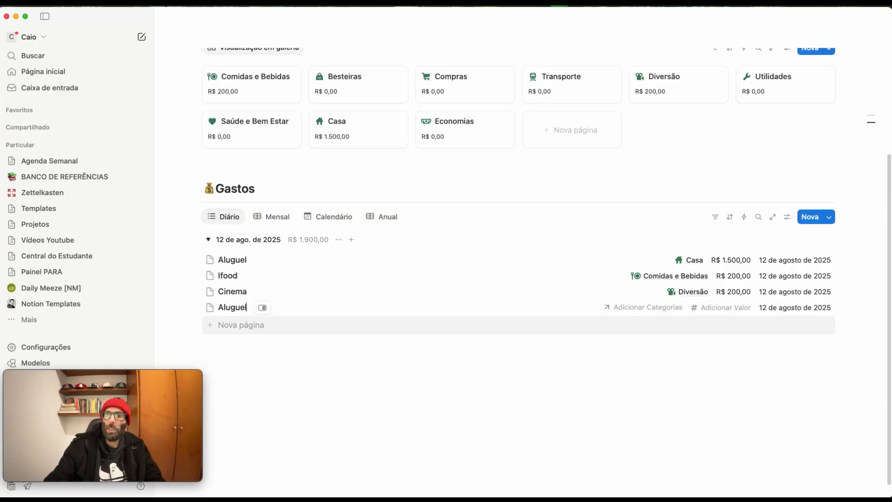
{"action": "left_click", "coordinate": [794, 307]}
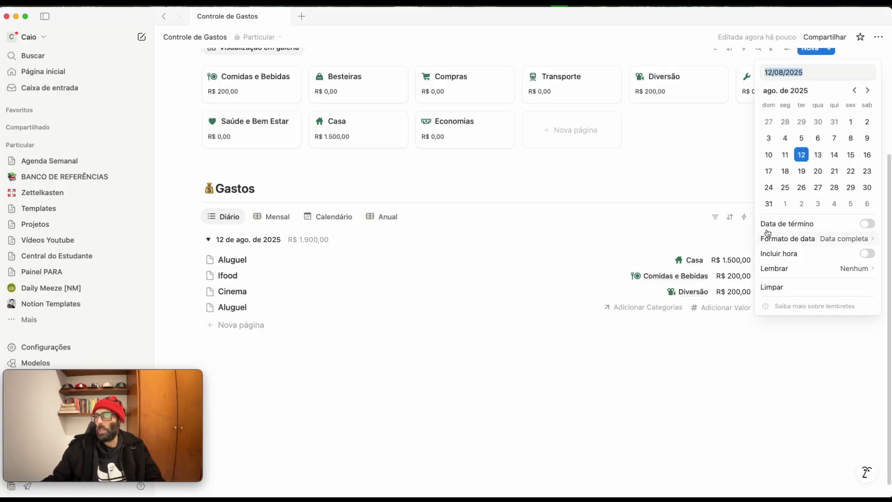
{"action": "left_click", "coordinate": [853, 91]}
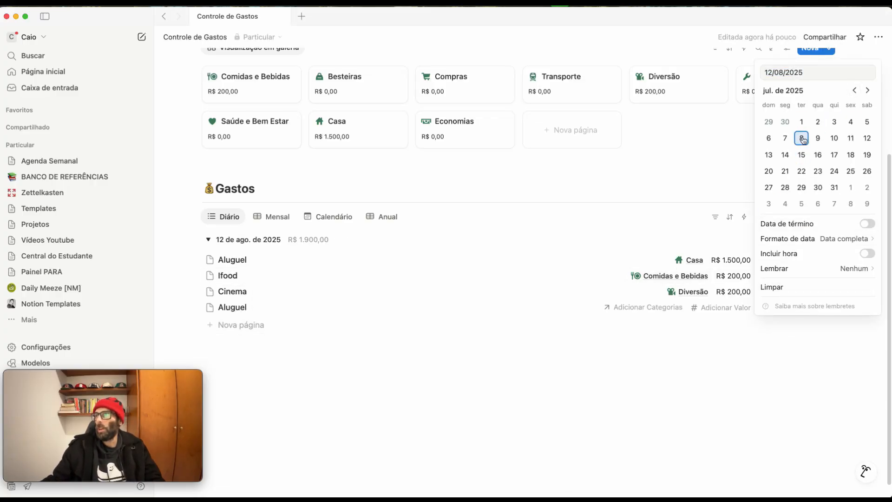
{"action": "left_click", "coordinate": [867, 138]}
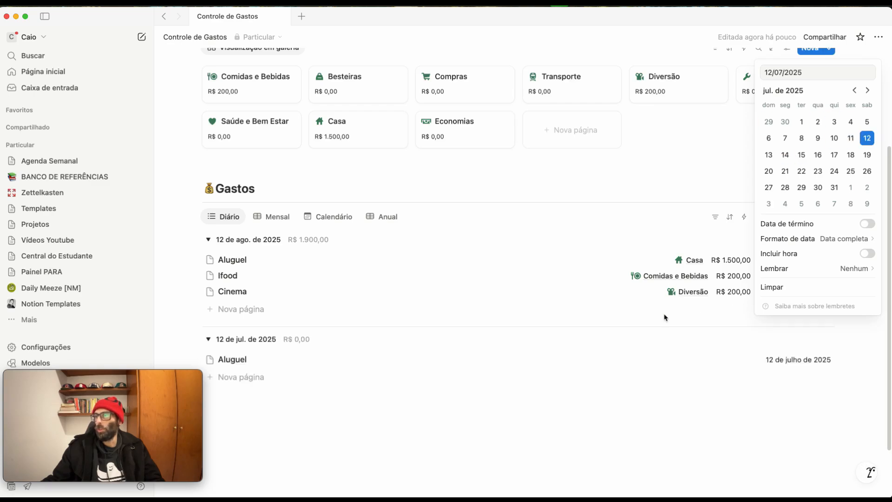
{"action": "left_click", "coordinate": [328, 418]}
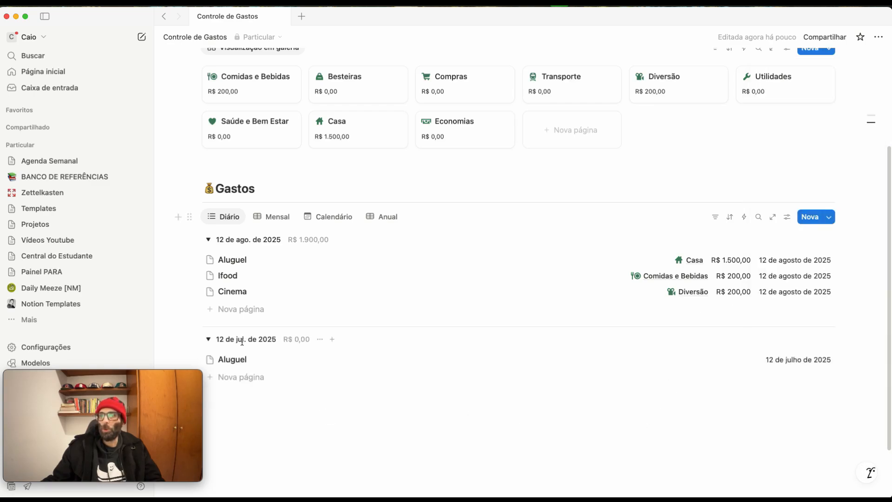
Set the July 2025 Aluguel expense's Valor to 1500 and link it to the Casa category.
{"action": "left_click", "coordinate": [752, 360]}
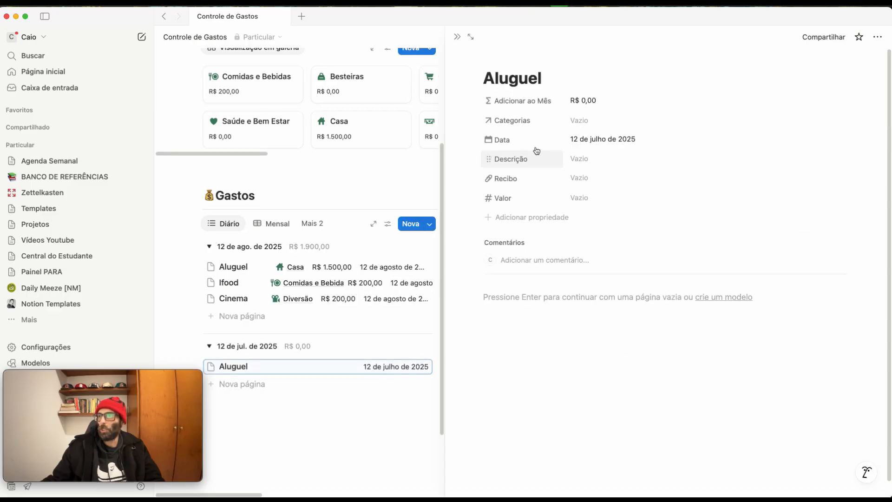
{"action": "left_click", "coordinate": [578, 197]}
{"action": "type", "text": "1500"}
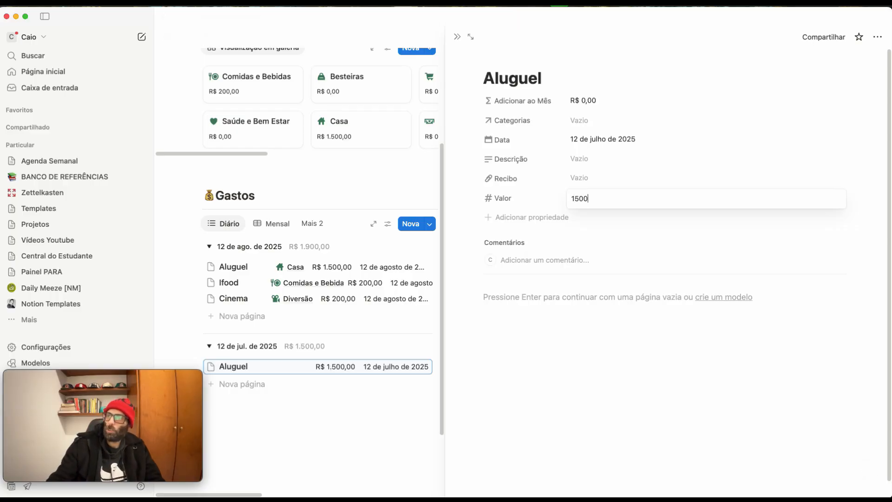
{"action": "left_click", "coordinate": [581, 124]}
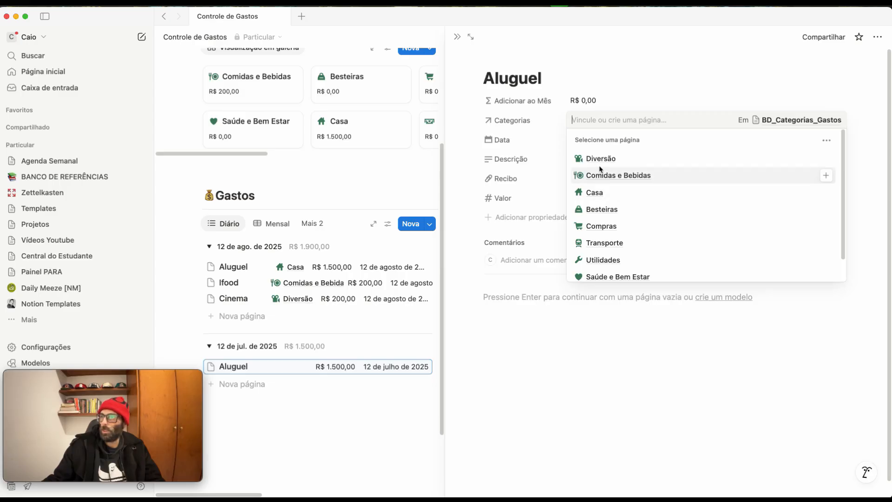
{"action": "scroll", "coordinate": [600, 258], "scroll_direction": "down", "scroll_amount": 1}
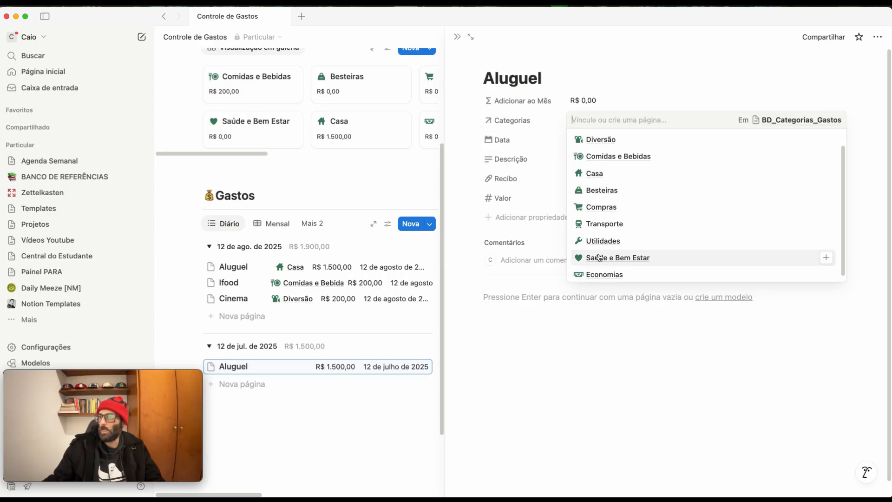
{"action": "left_click", "coordinate": [594, 167]}
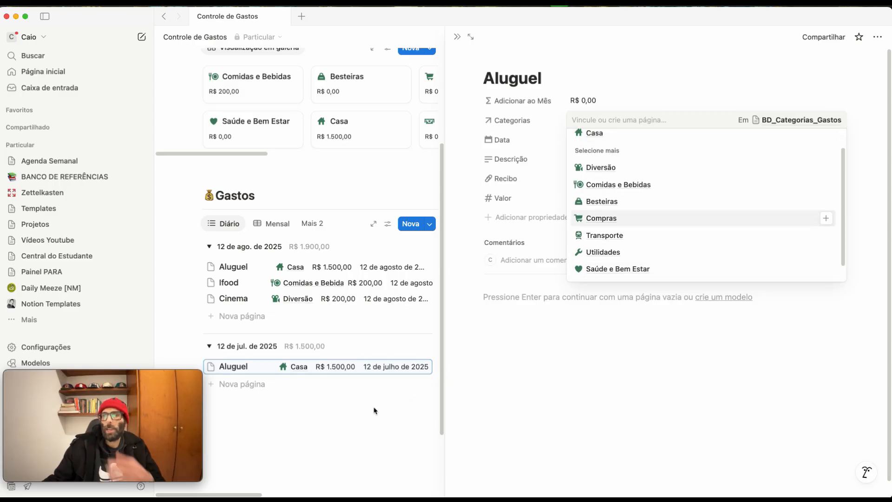
{"action": "left_click", "coordinate": [359, 435]}
{"action": "left_click", "coordinate": [367, 430]}
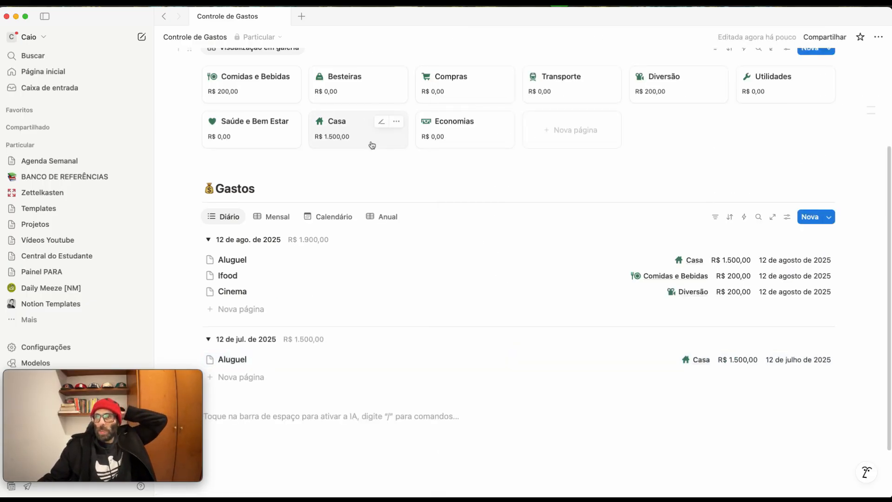
Collapse the jul. de 2025 and ago. de 2025 groups in the Mensal view of Gastos.
{"action": "scroll", "coordinate": [372, 145], "scroll_direction": "up", "scroll_amount": 1}
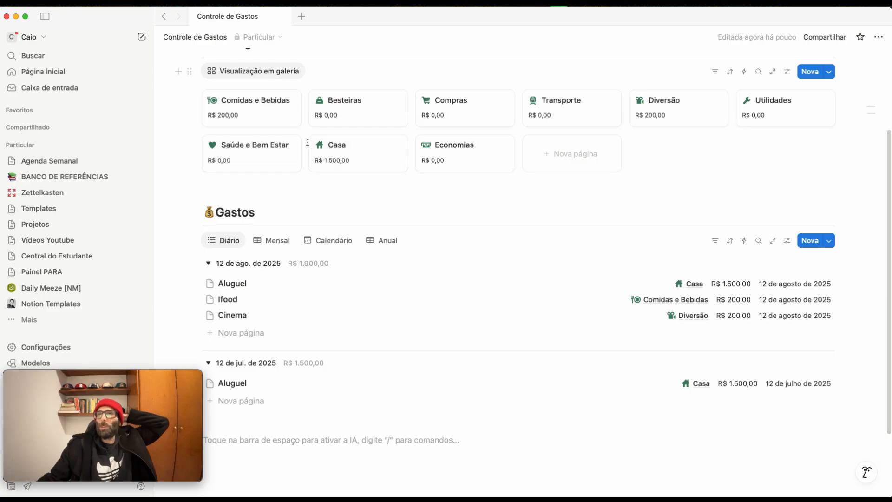
{"action": "scroll", "coordinate": [311, 149], "scroll_direction": "up", "scroll_amount": 1}
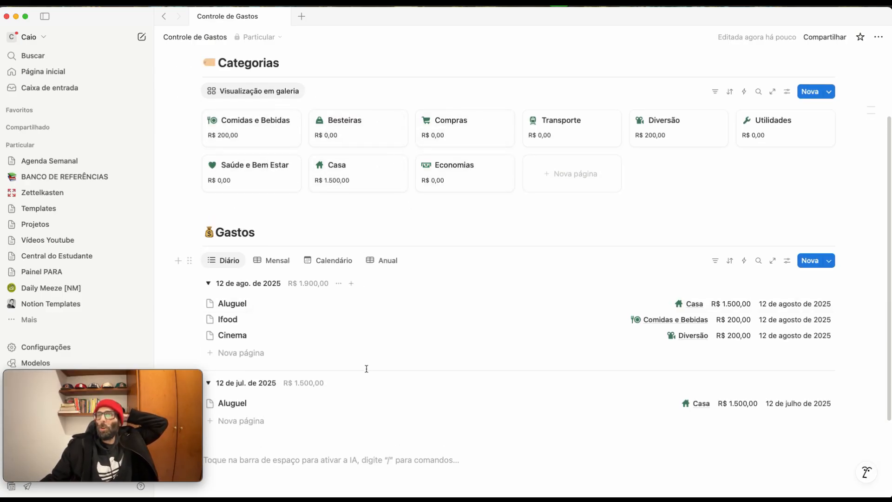
{"action": "scroll", "coordinate": [363, 403], "scroll_direction": "down", "scroll_amount": 2}
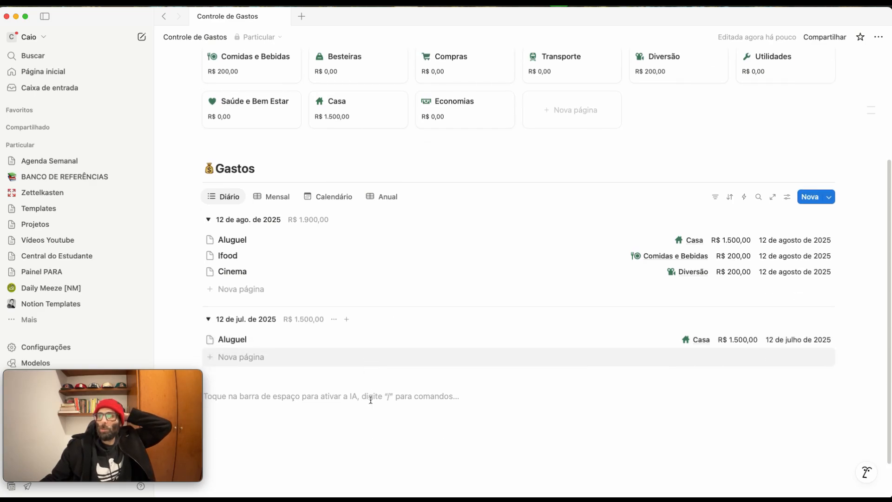
{"action": "scroll", "coordinate": [370, 400], "scroll_direction": "down", "scroll_amount": 2}
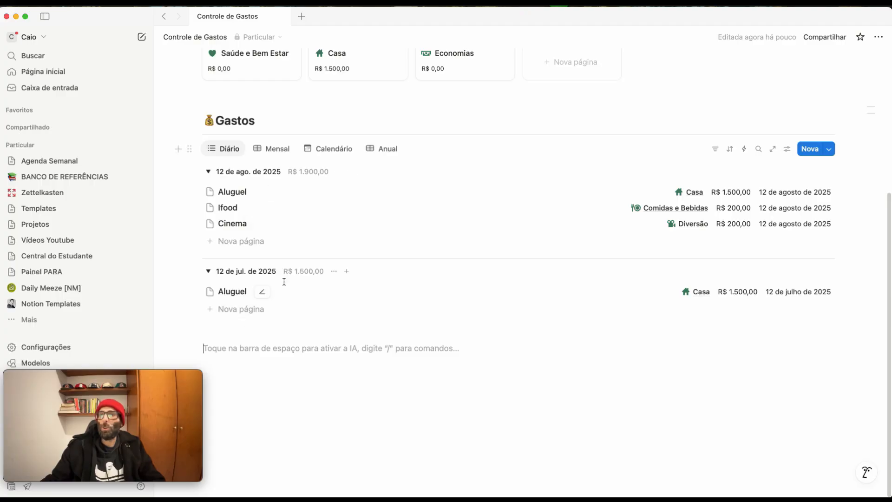
{"action": "left_click", "coordinate": [278, 153]}
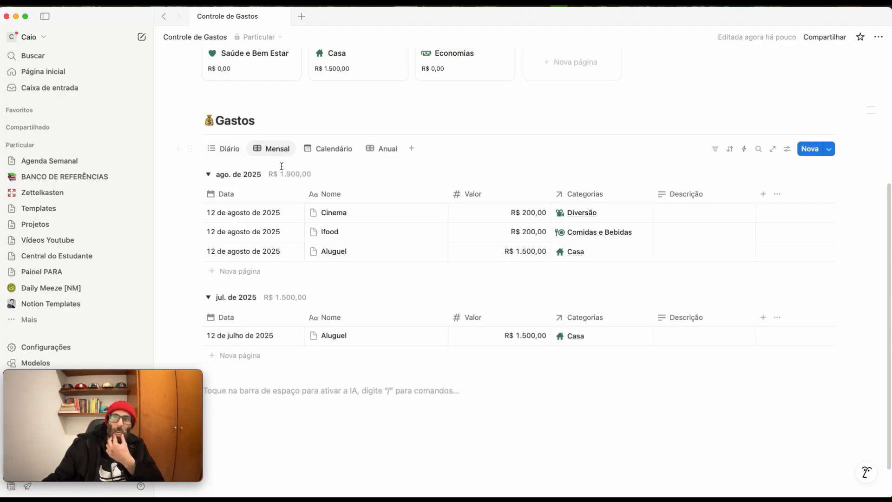
{"action": "left_click", "coordinate": [207, 300]}
{"action": "left_click", "coordinate": [210, 199]}
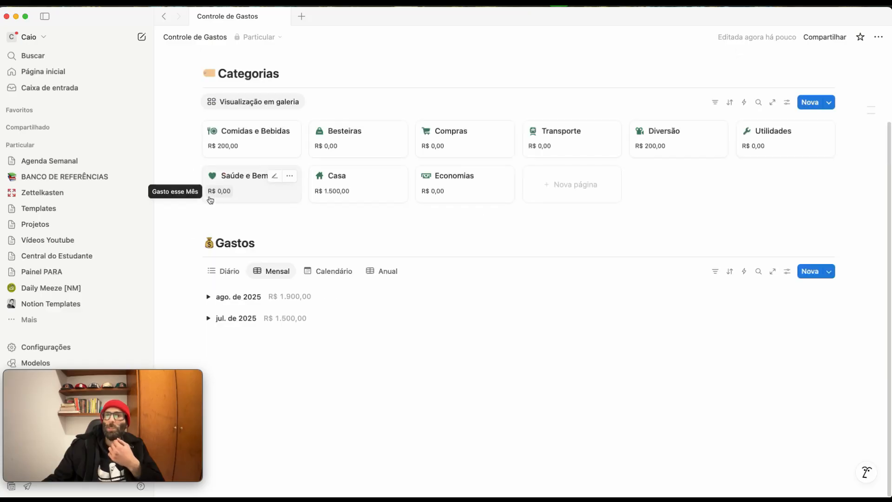
Add another expense named Aluguel in the Diário view of Gastos and set its Data to 12/12/2024.
{"action": "left_click", "coordinate": [225, 270]}
{"action": "scroll", "coordinate": [315, 341], "scroll_direction": "down", "scroll_amount": 5}
{"action": "scroll", "coordinate": [308, 338], "scroll_direction": "up", "scroll_amount": 5}
{"action": "scroll", "coordinate": [278, 325], "scroll_direction": "down", "scroll_amount": 5}
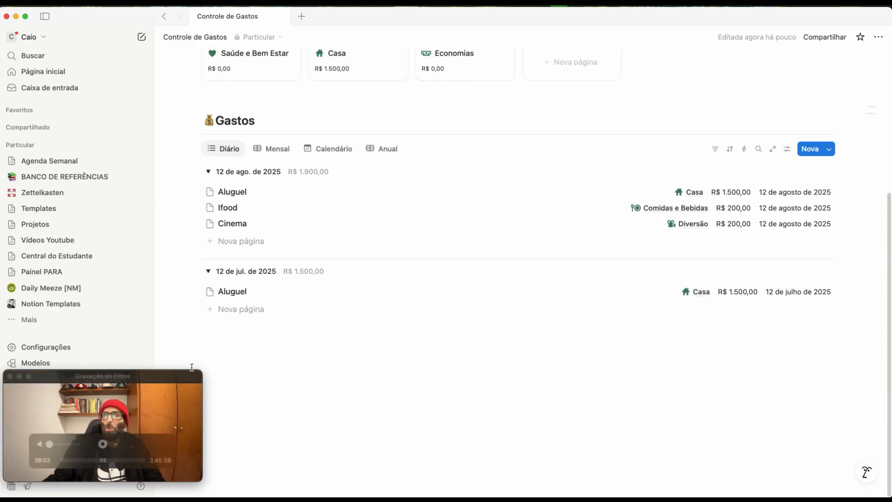
{"action": "left_click", "coordinate": [249, 315]}
{"action": "type", "text": "Aluguel"}
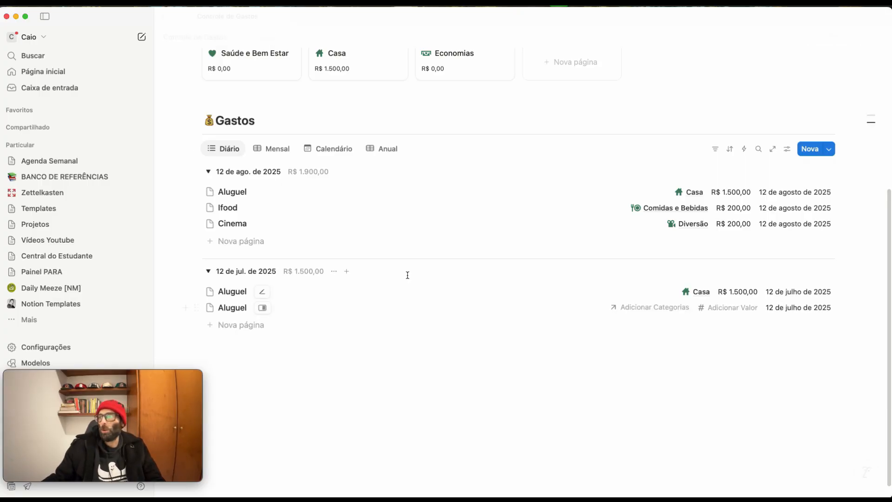
{"action": "left_click", "coordinate": [798, 307]}
{"action": "left_click", "coordinate": [859, 90]}
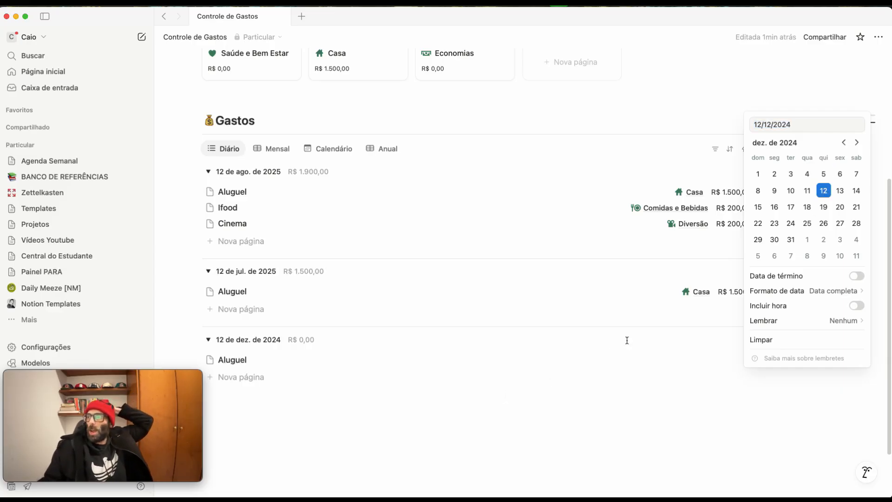
{"action": "key", "text": "Escape"}
Set the December 2024 Aluguel expense's Valor to 1500 and link it to the Casa category.
{"action": "left_click", "coordinate": [726, 359]}
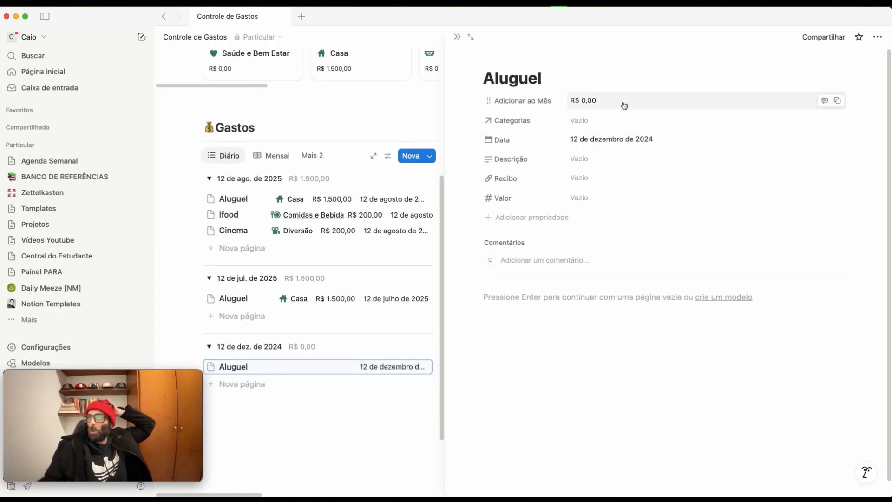
{"action": "left_click", "coordinate": [577, 198]}
{"action": "type", "text": "1500"}
{"action": "left_click", "coordinate": [582, 122]}
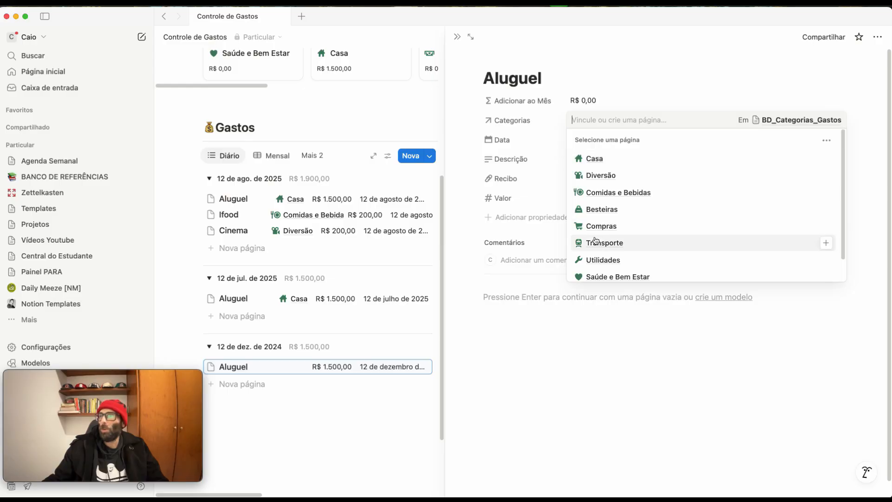
{"action": "left_click", "coordinate": [629, 167]}
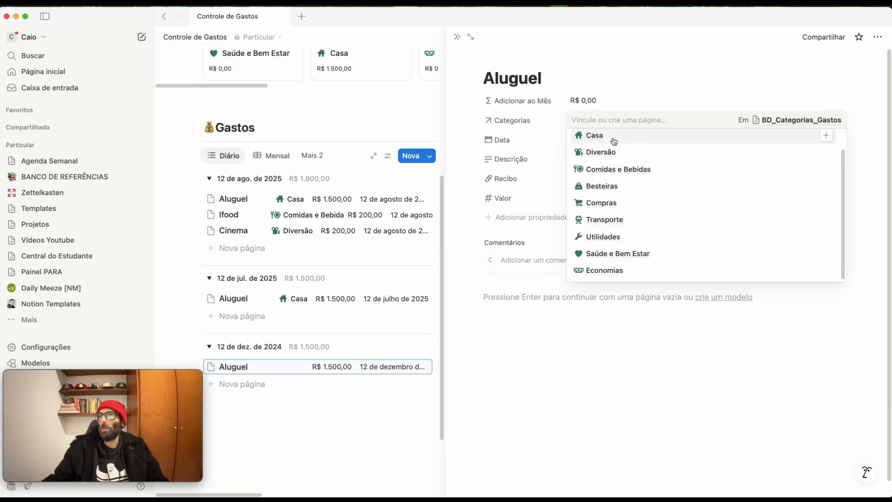
{"action": "left_click", "coordinate": [343, 431]}
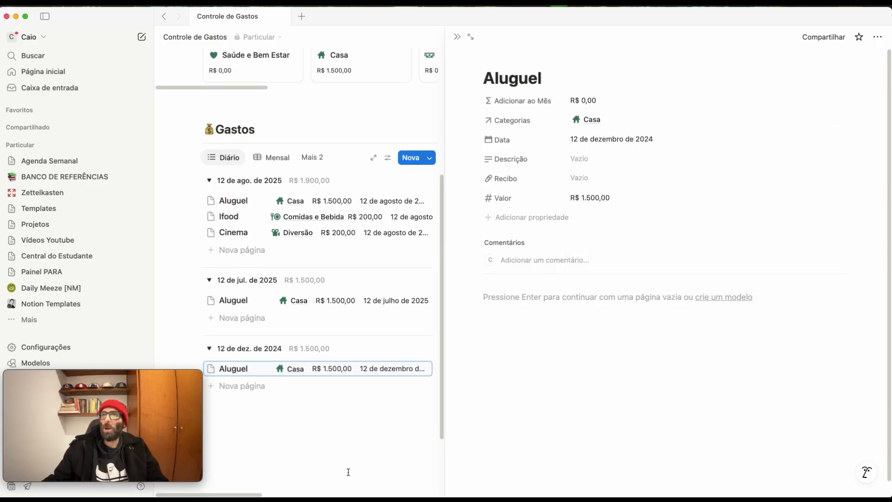
{"action": "left_click", "coordinate": [349, 449]}
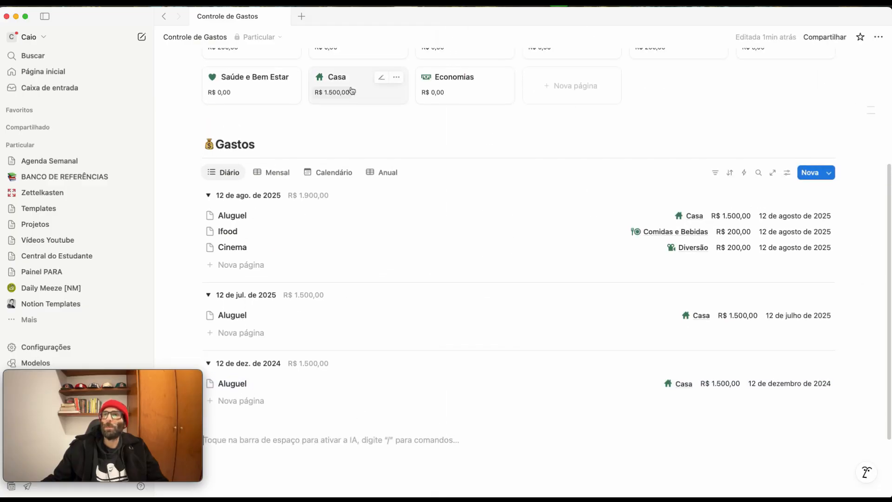
Collapse the dez. de 2024 group in the Mensal view of Gastos.
{"action": "scroll", "coordinate": [341, 98], "scroll_direction": "up", "scroll_amount": 1}
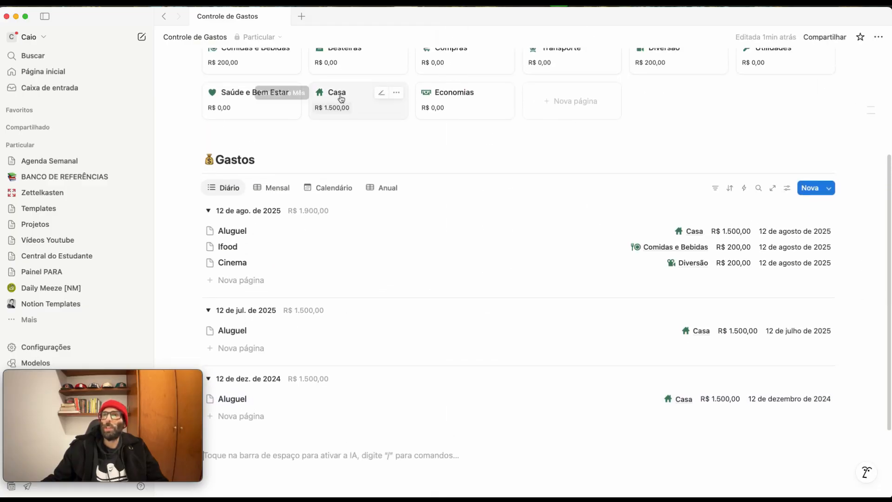
{"action": "left_click", "coordinate": [266, 192]}
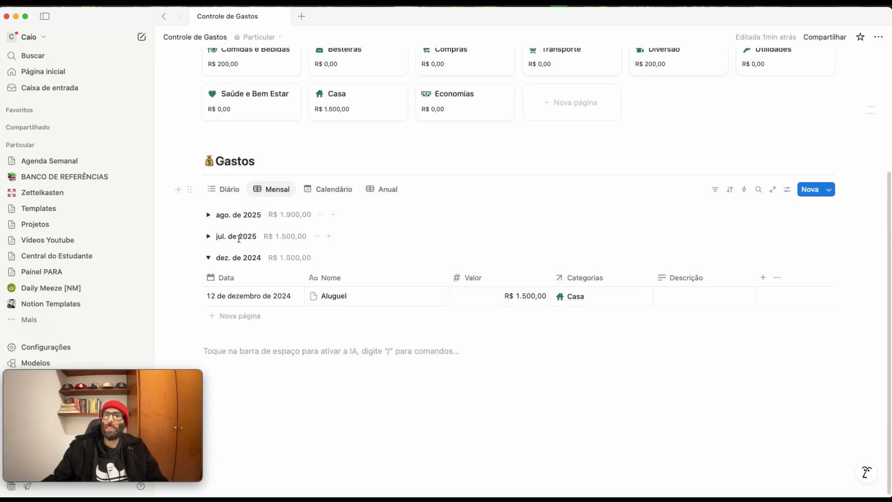
{"action": "left_click", "coordinate": [208, 259]}
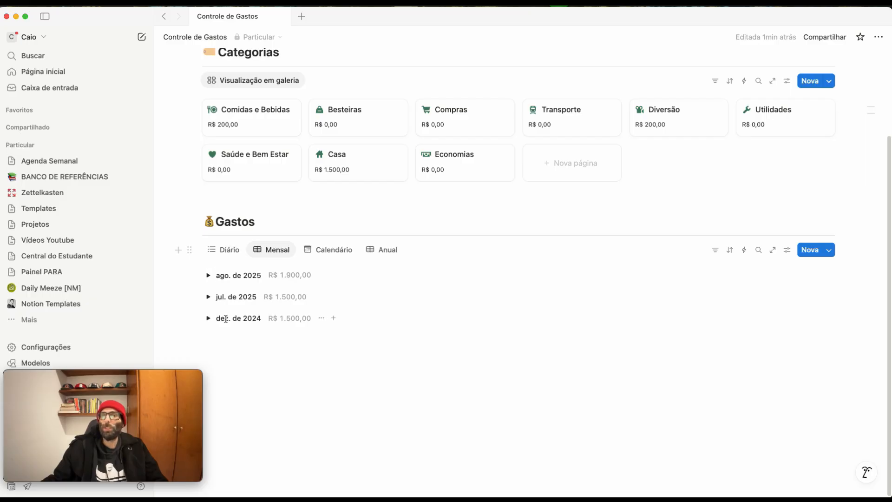
Collapse the 2024 and 2025 groups in the Anual view of Gastos.
{"action": "left_click", "coordinate": [389, 252]}
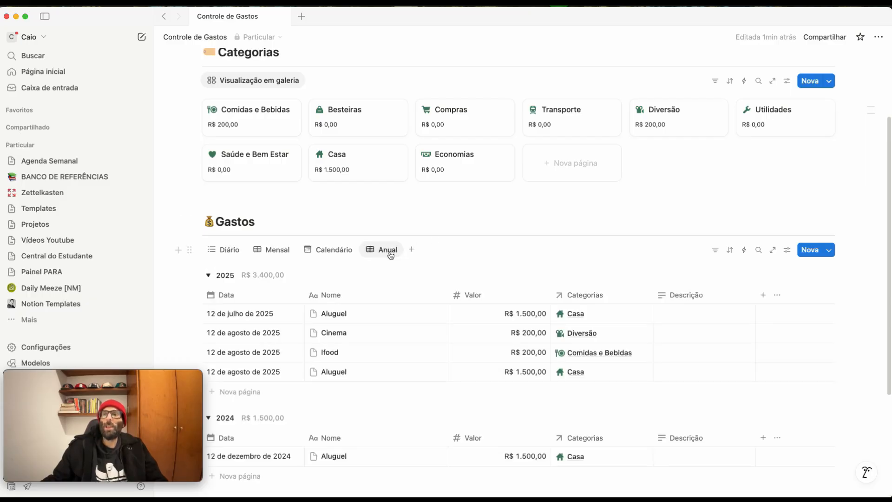
{"action": "scroll", "coordinate": [386, 260], "scroll_direction": "down", "scroll_amount": 7}
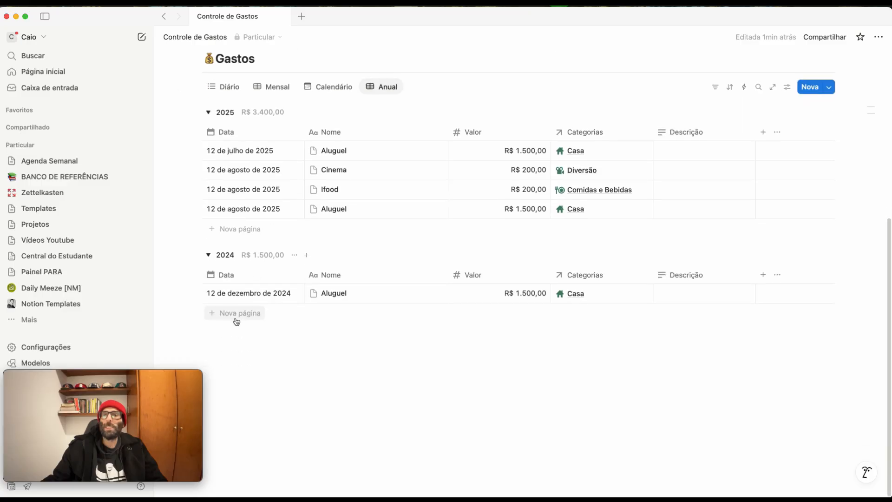
{"action": "left_click", "coordinate": [208, 255]}
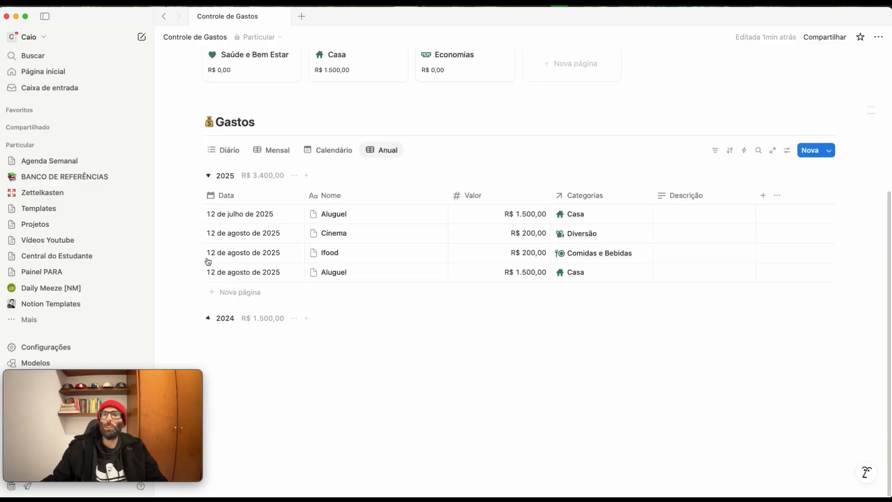
{"action": "left_click", "coordinate": [208, 175]}
{"action": "scroll", "coordinate": [309, 332], "scroll_direction": "up", "scroll_amount": 4}
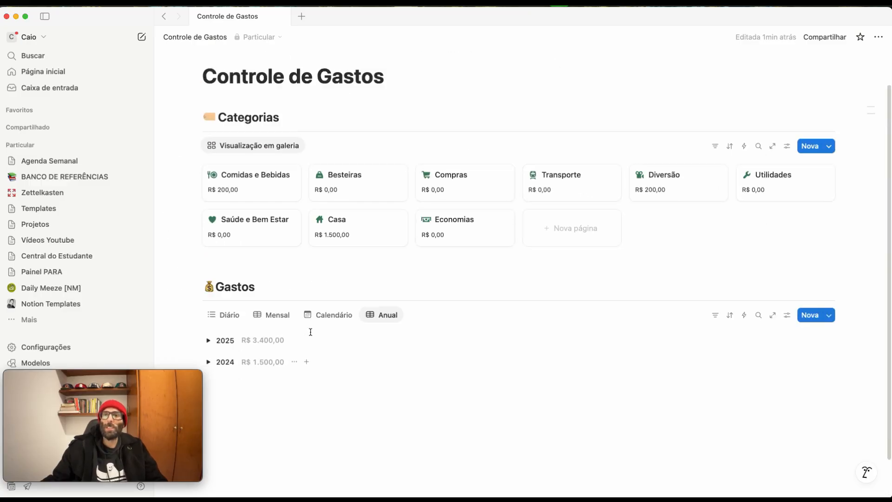